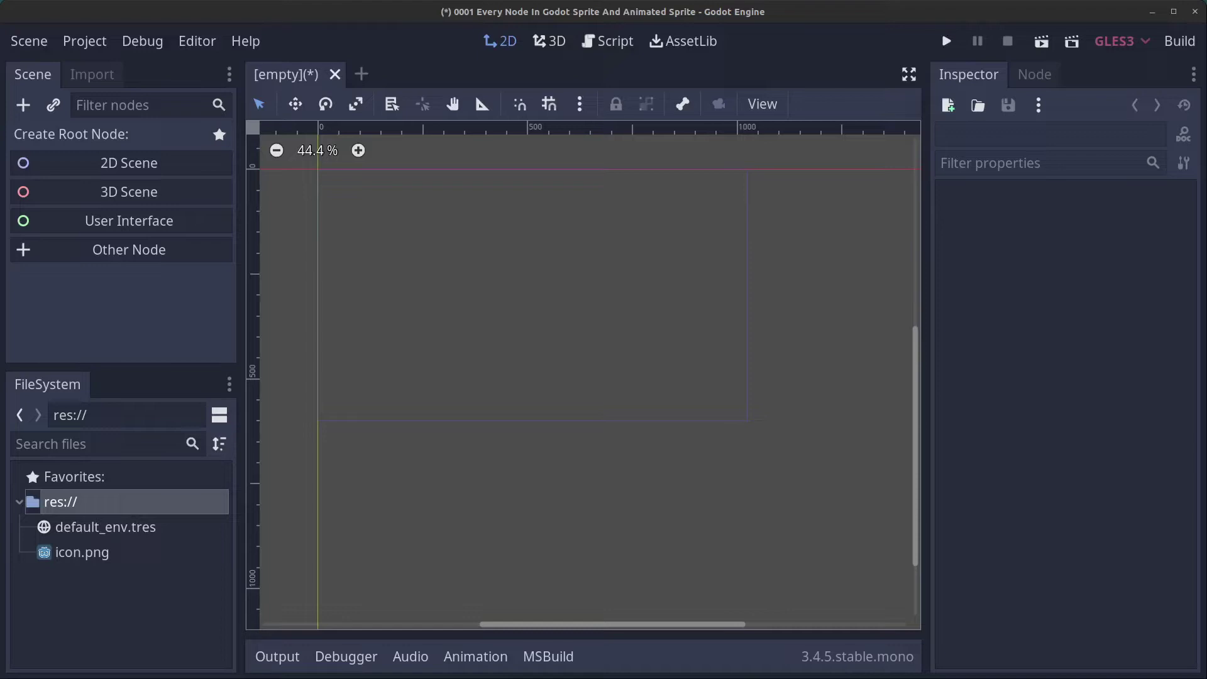
Step: Create a 2D root node and rename it Main
click(134, 164)
double_click(124, 139)
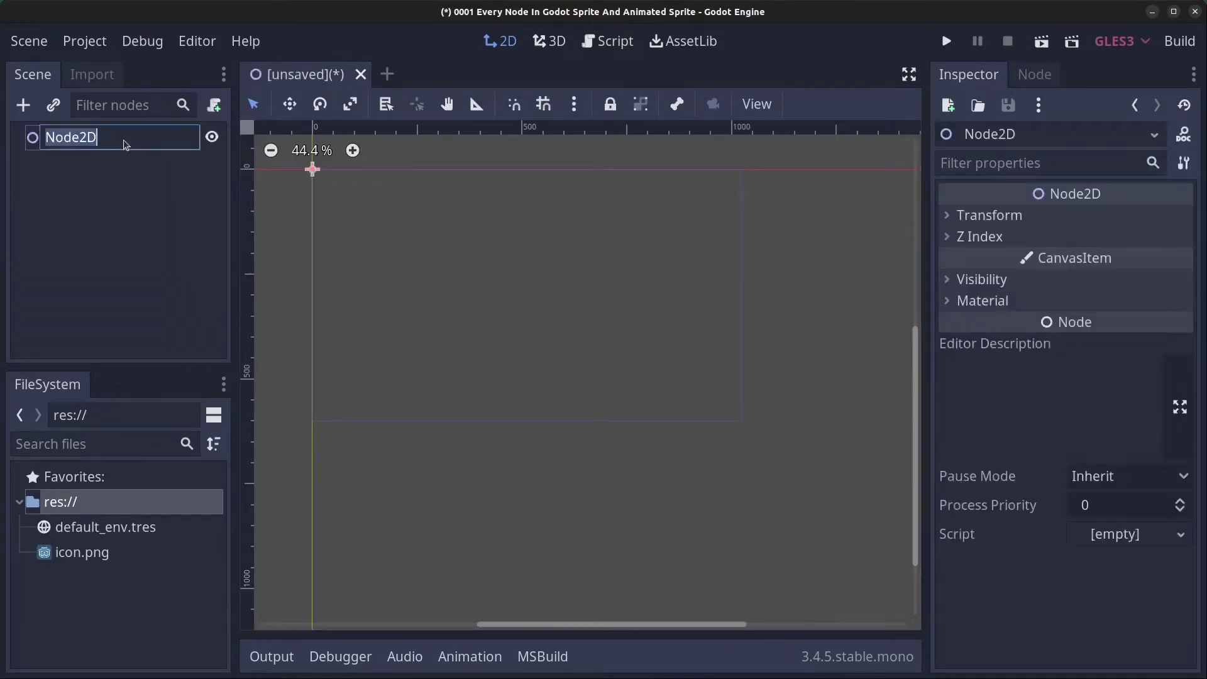
text(Main)
key(Return)
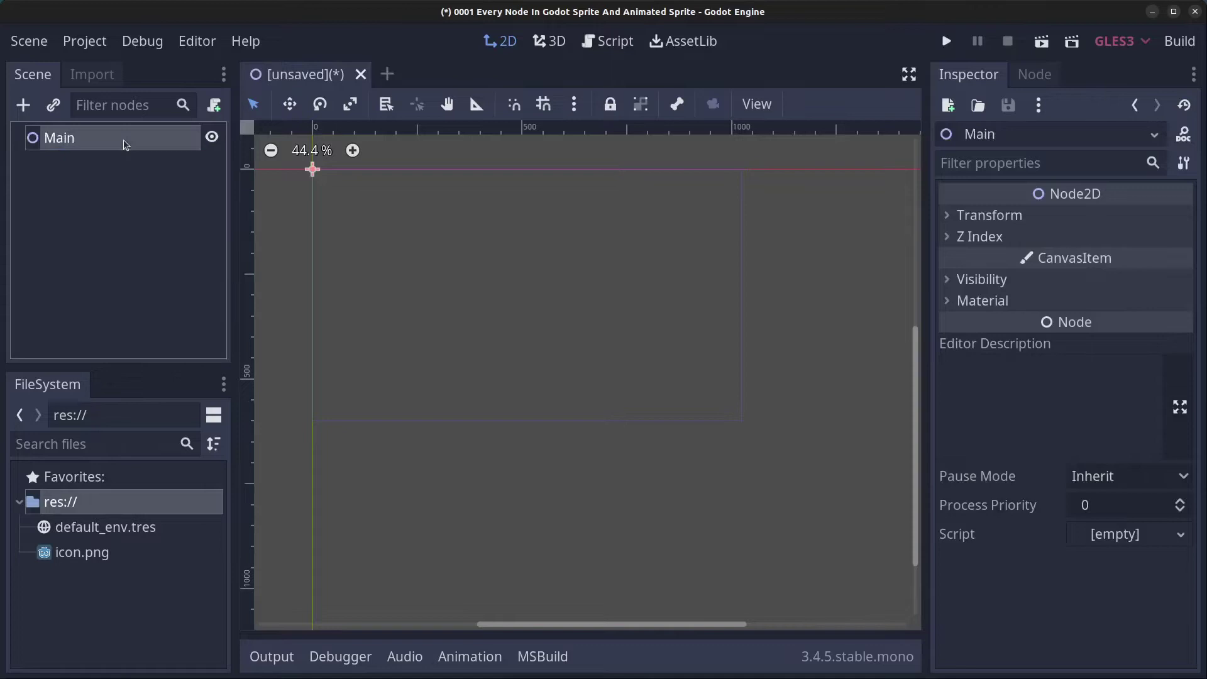
Step: Save the scene as Main.tscn in a new Scenes folder, then drop icon.png in as a sprite
click(29, 40)
click(66, 203)
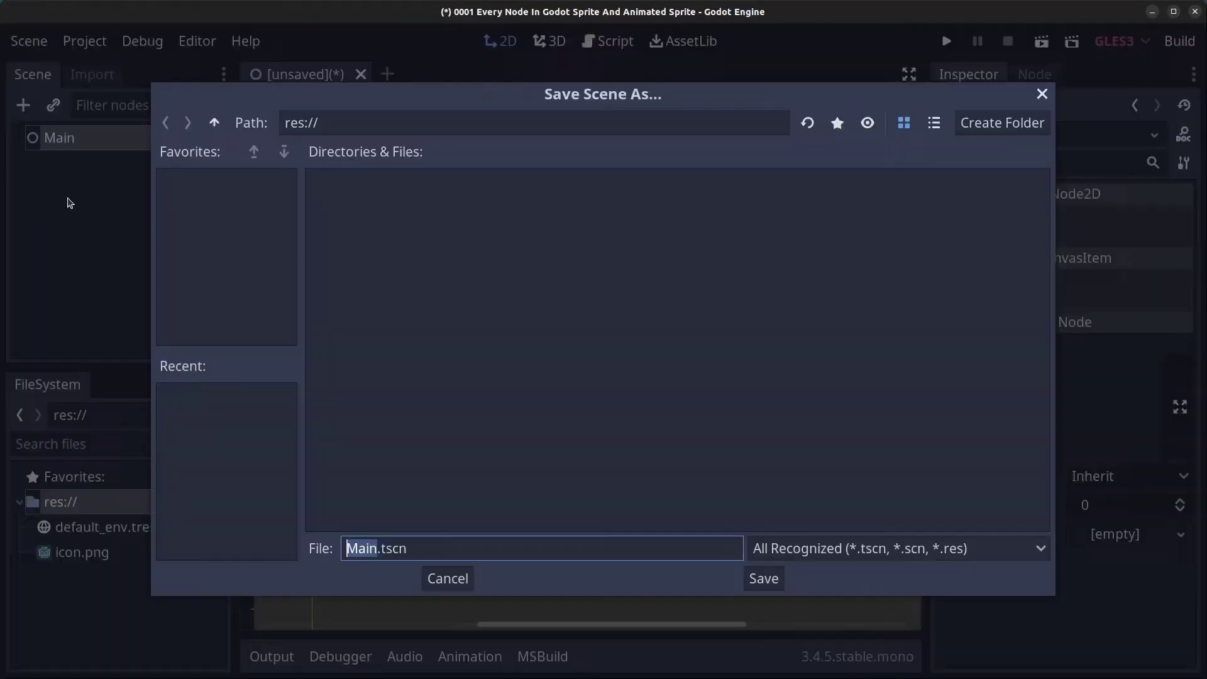
click(1002, 124)
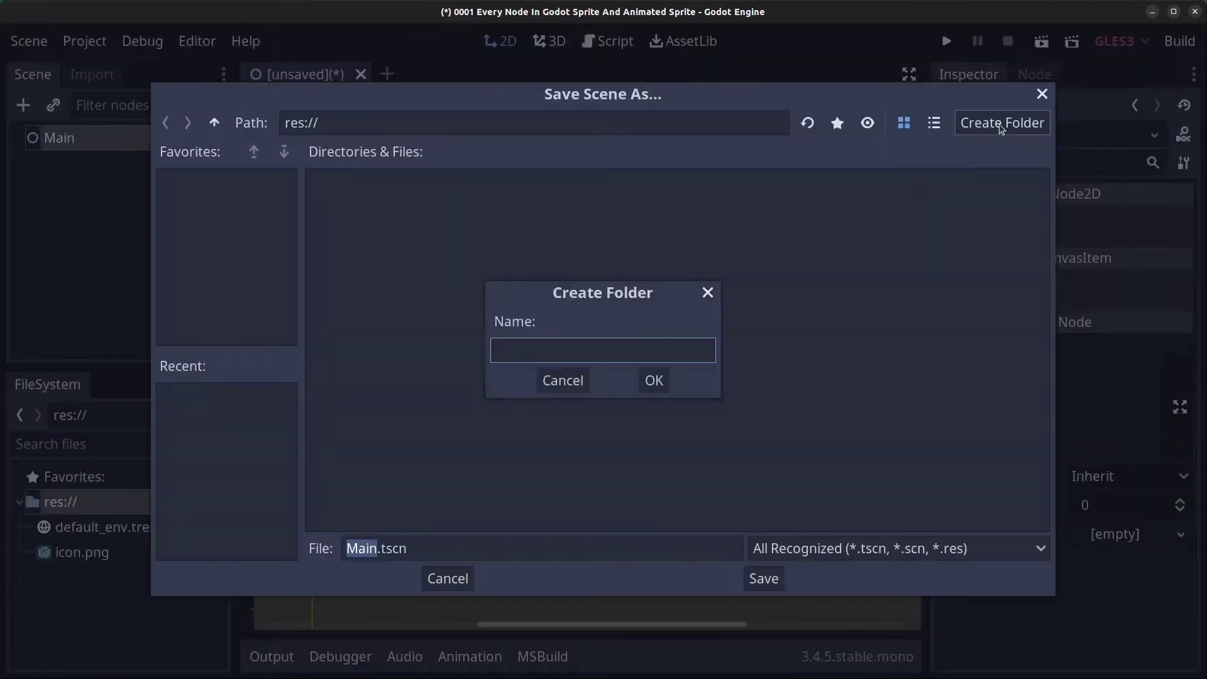
text(Scenes)
key(Return)
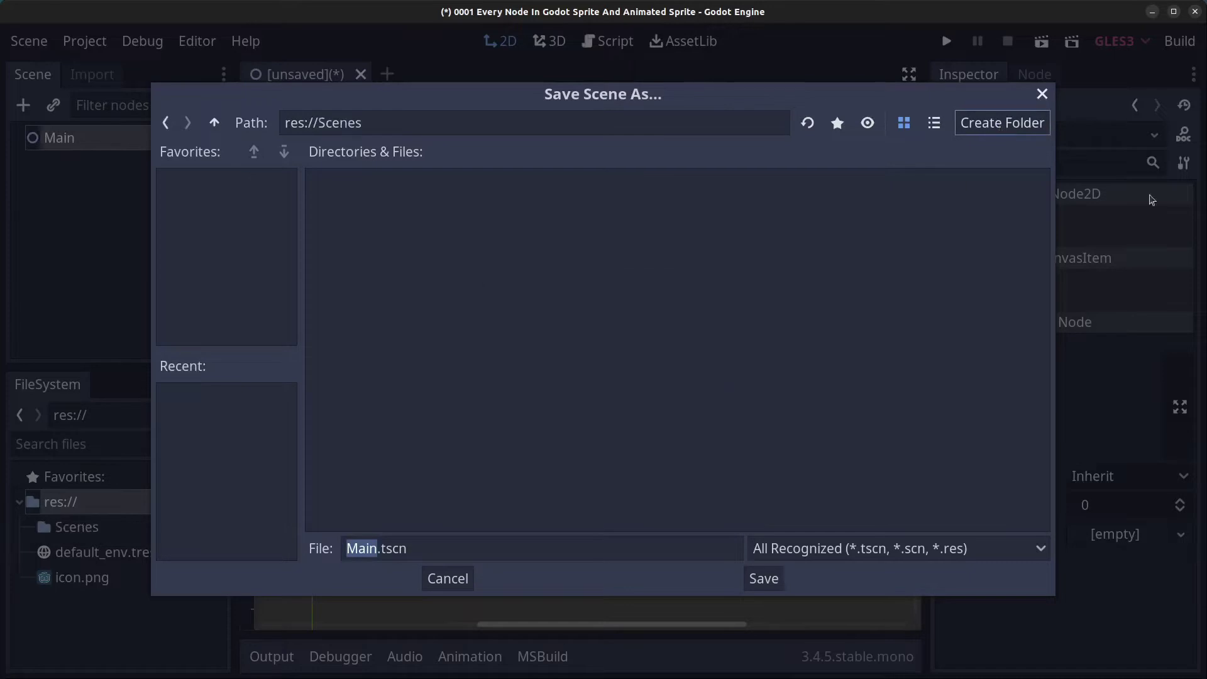
click(751, 576)
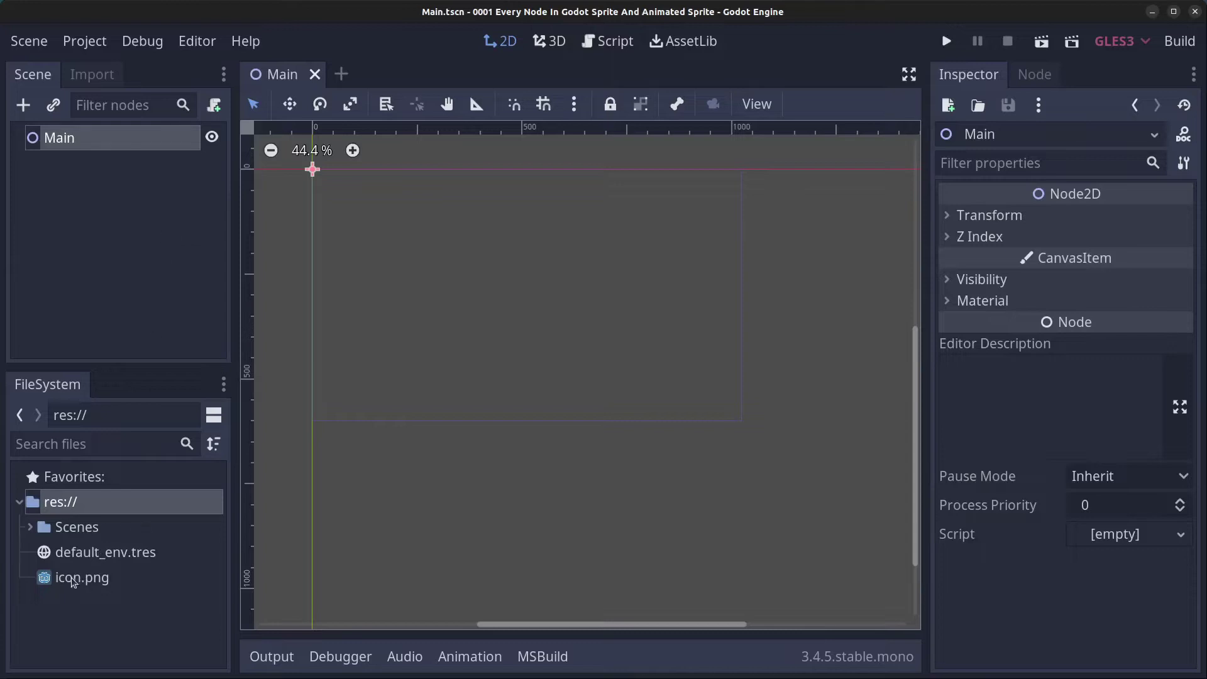
drag(72, 582, 354, 199)
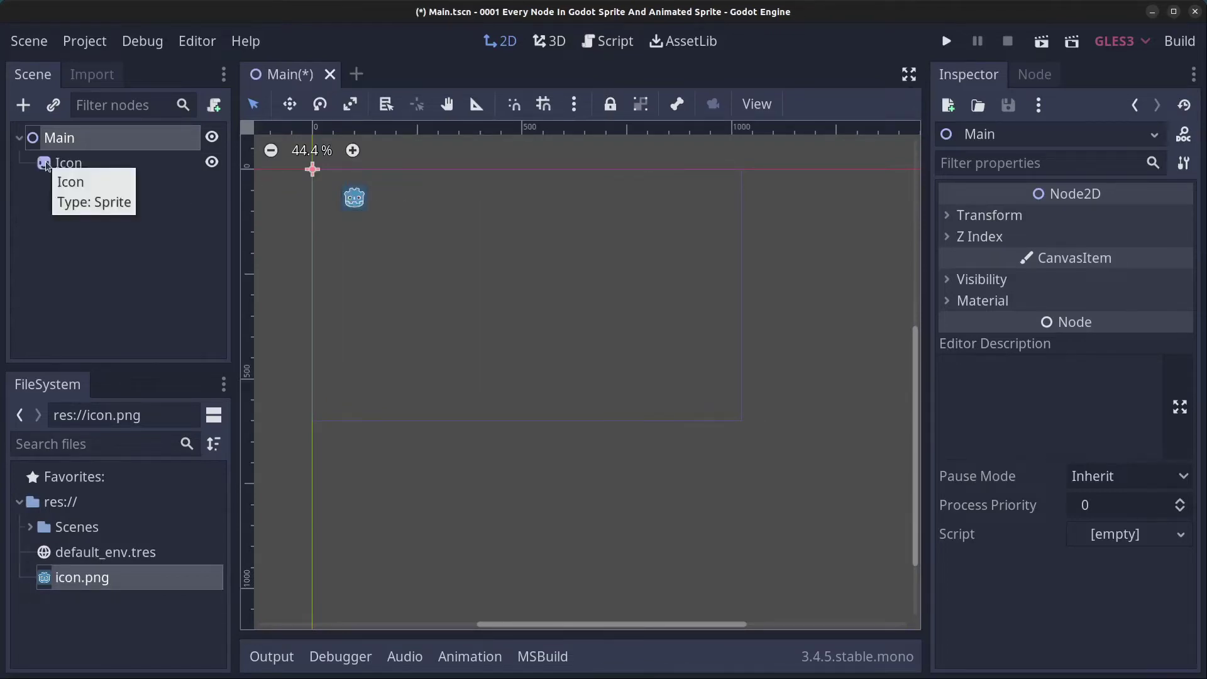
Step: Place the Icon sprite at position 0, 0 in the Transform settings
drag(351, 197, 312, 165)
click(954, 306)
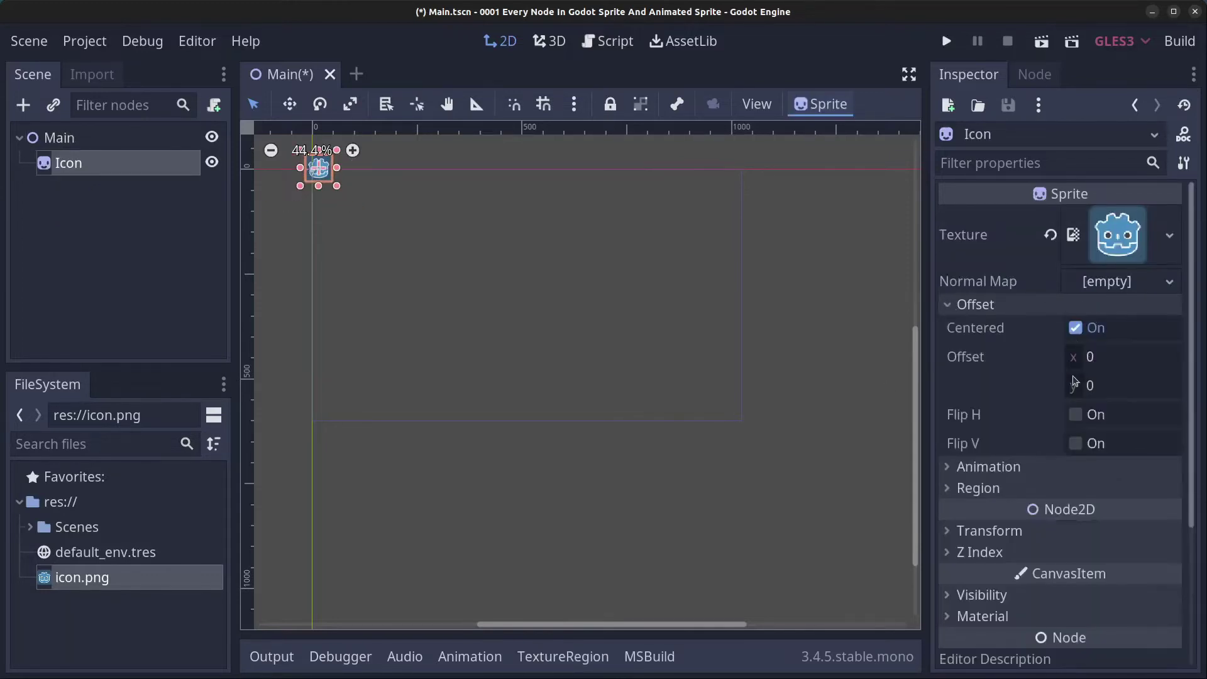
click(950, 305)
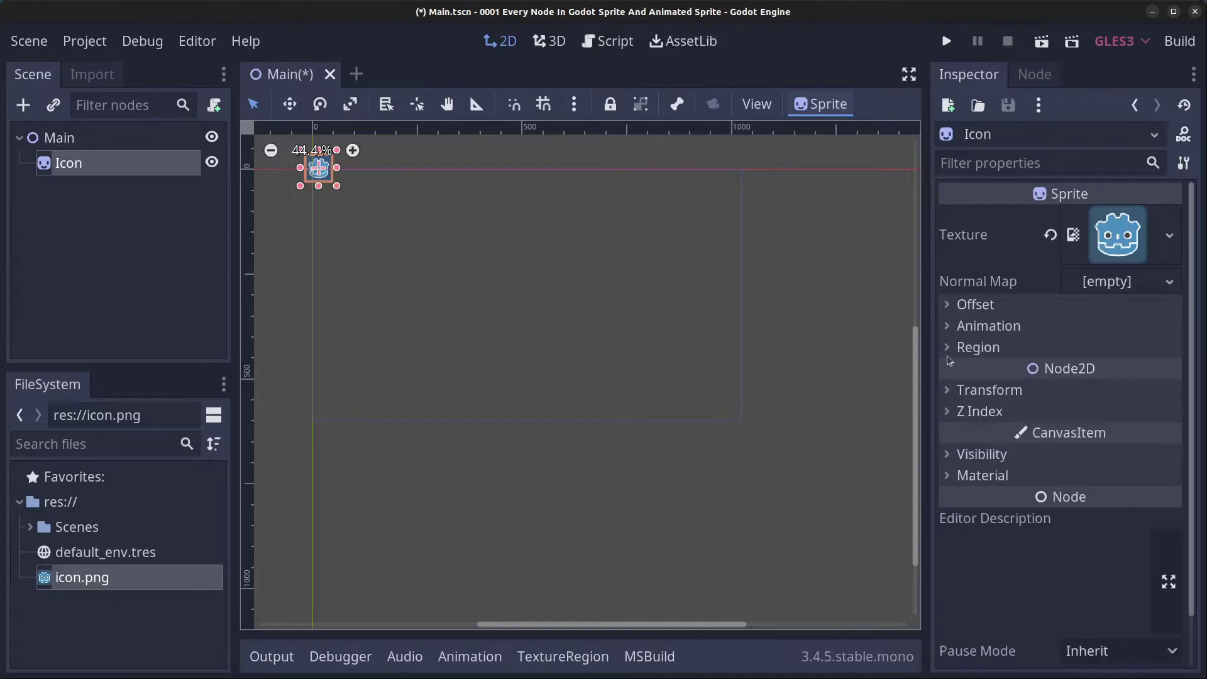
click(947, 390)
click(1125, 415)
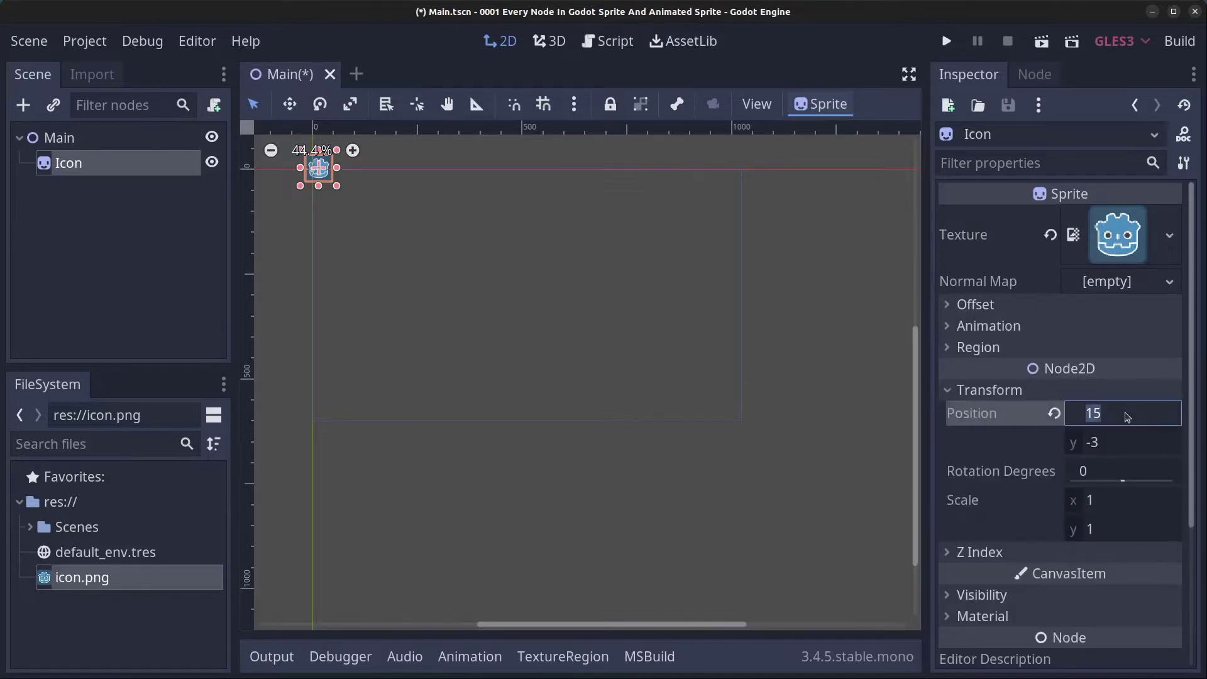
text(0)
key(Tab)
text(0)
key(Tab)
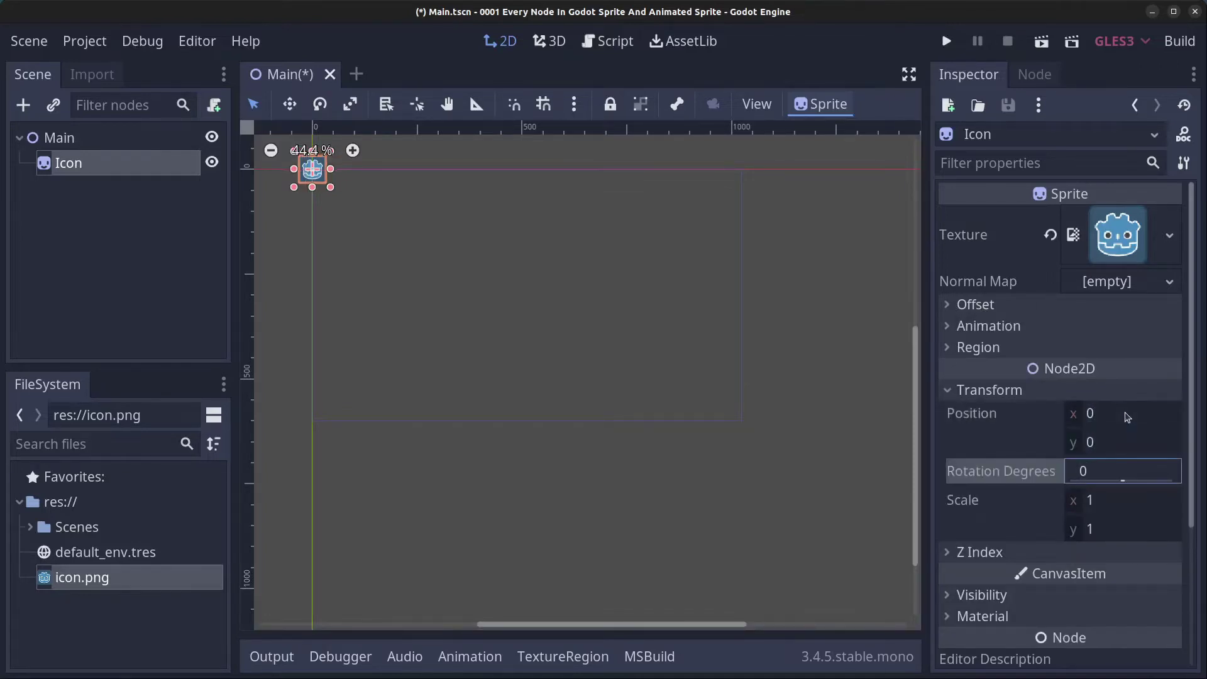
Step: Try rotating the Icon sprite to various angles, around 150 and -75 degrees
drag(1123, 480, 1018, 481)
middle_drag(500, 242, 728, 393)
scroll(547, 265, up, 5)
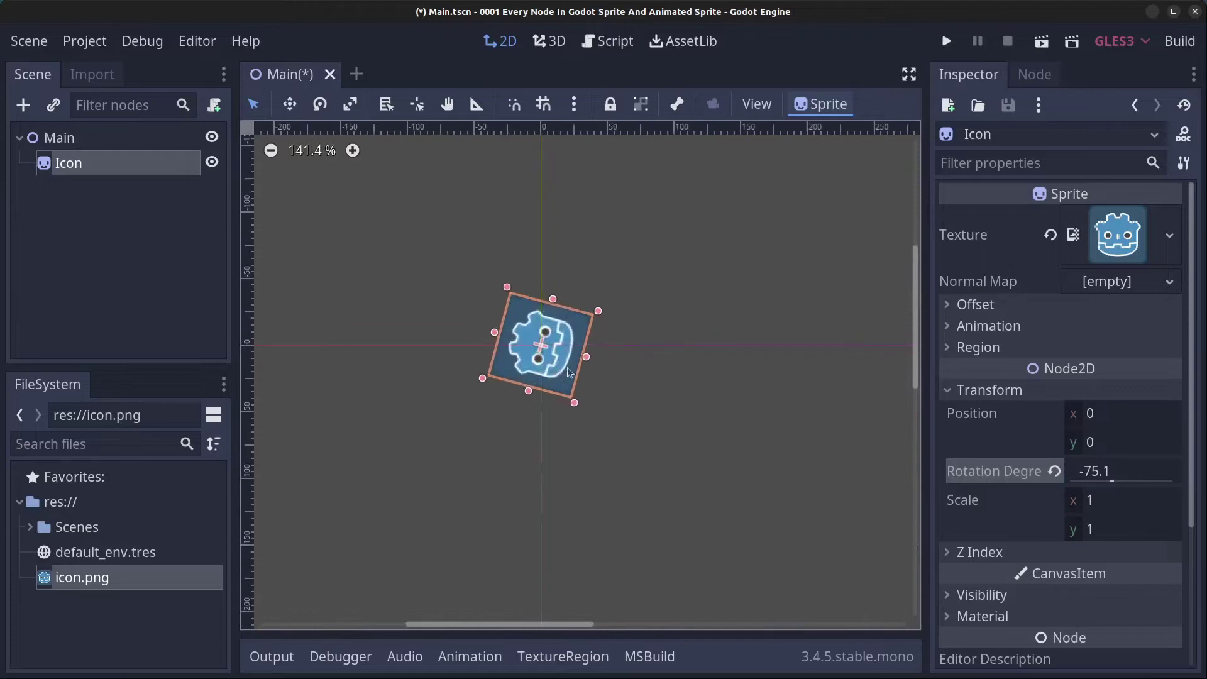
mouse_move(1108, 480)
mouse_down()
mouse_move(1138, 480)
mouse_move(1108, 486)
mouse_up()
Step: Try a horizontal scale of 2 on the sprite, then restore it to 1
click(1107, 503)
text(2)
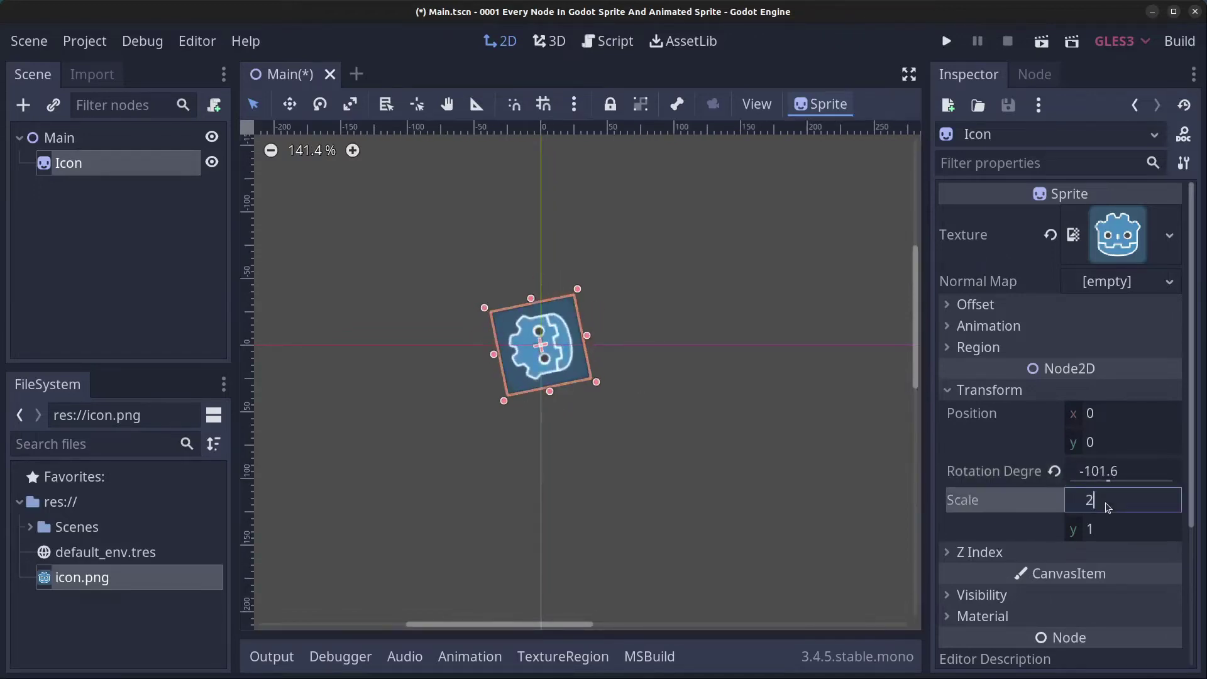
key(Return)
click(1108, 503)
text(1)
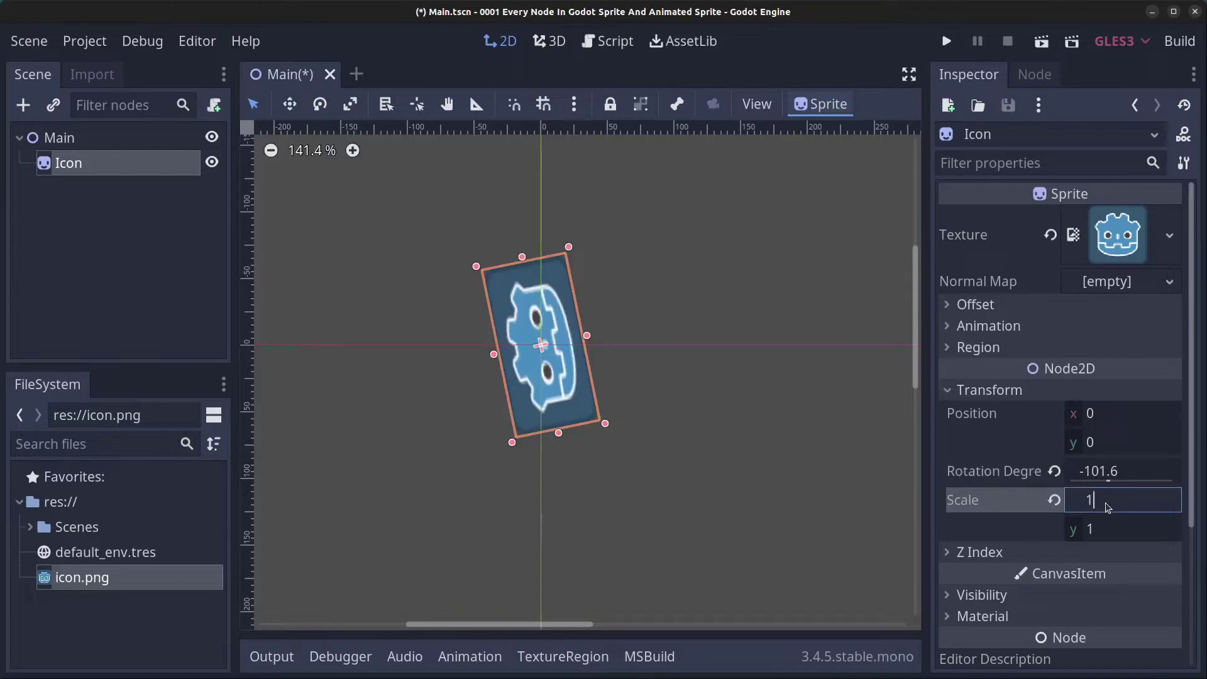
key(Return)
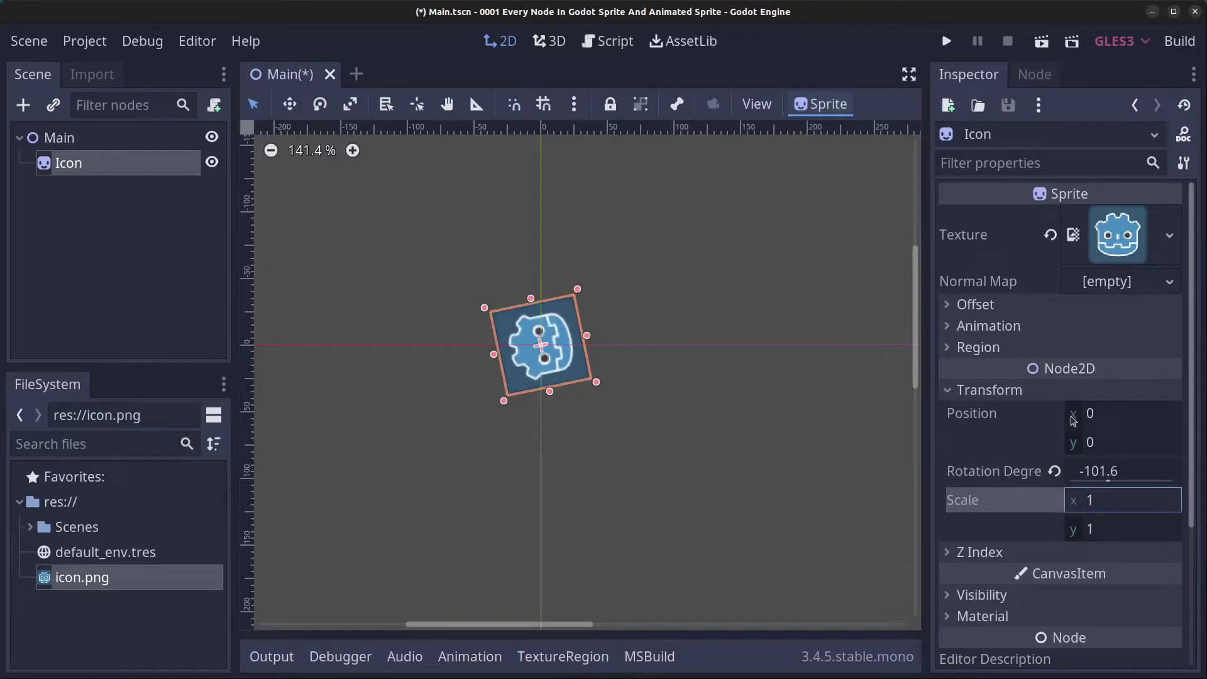
Step: Reset the Icon sprite's rotation to 0
click(1120, 472)
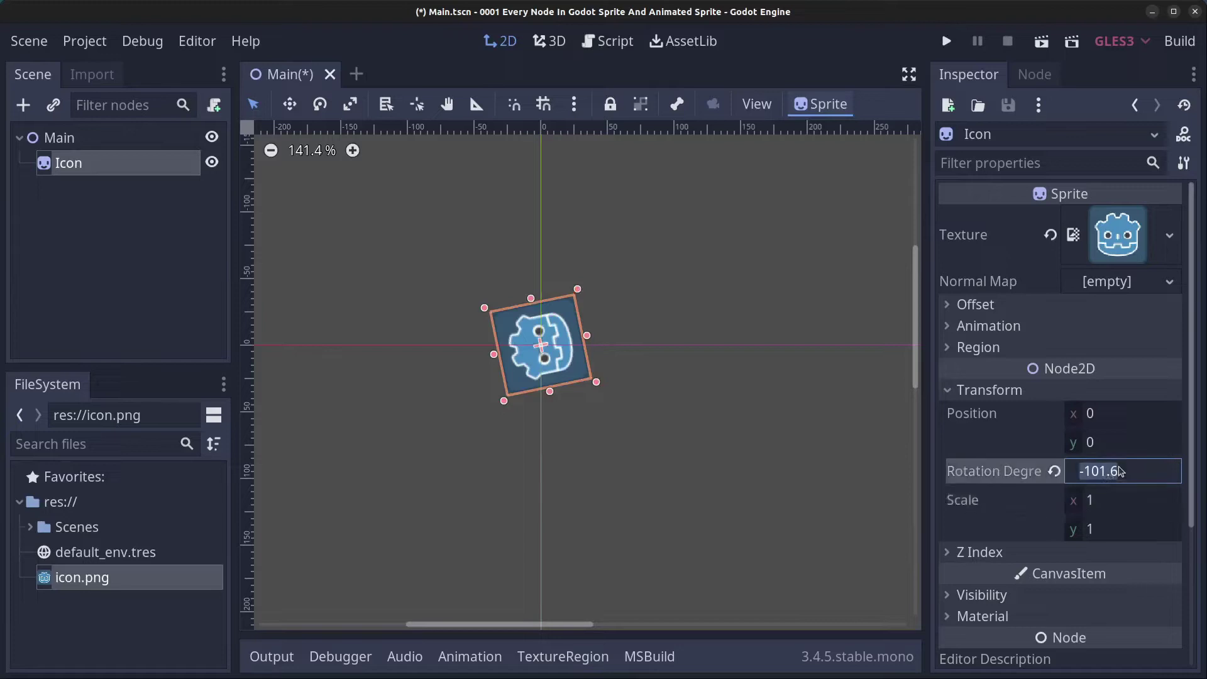
text(0)
key(Return)
scroll(496, 399, down, 2)
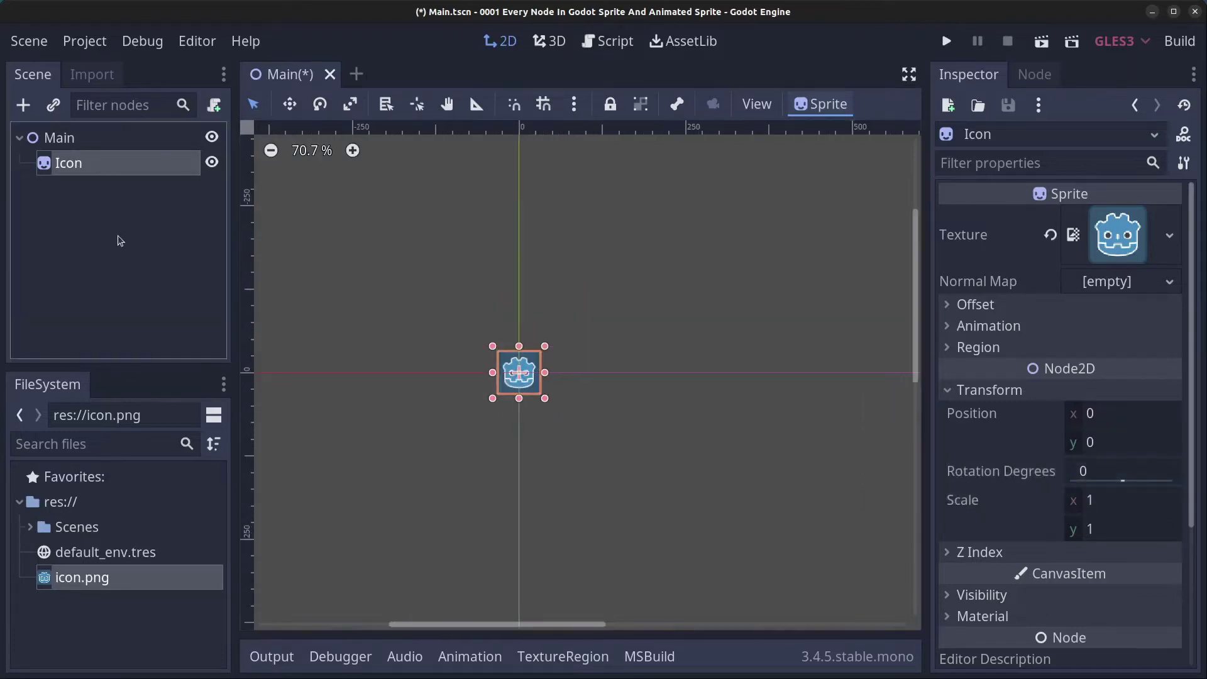
Step: Add a Sprite child node under Main
right_click(73, 144)
click(157, 164)
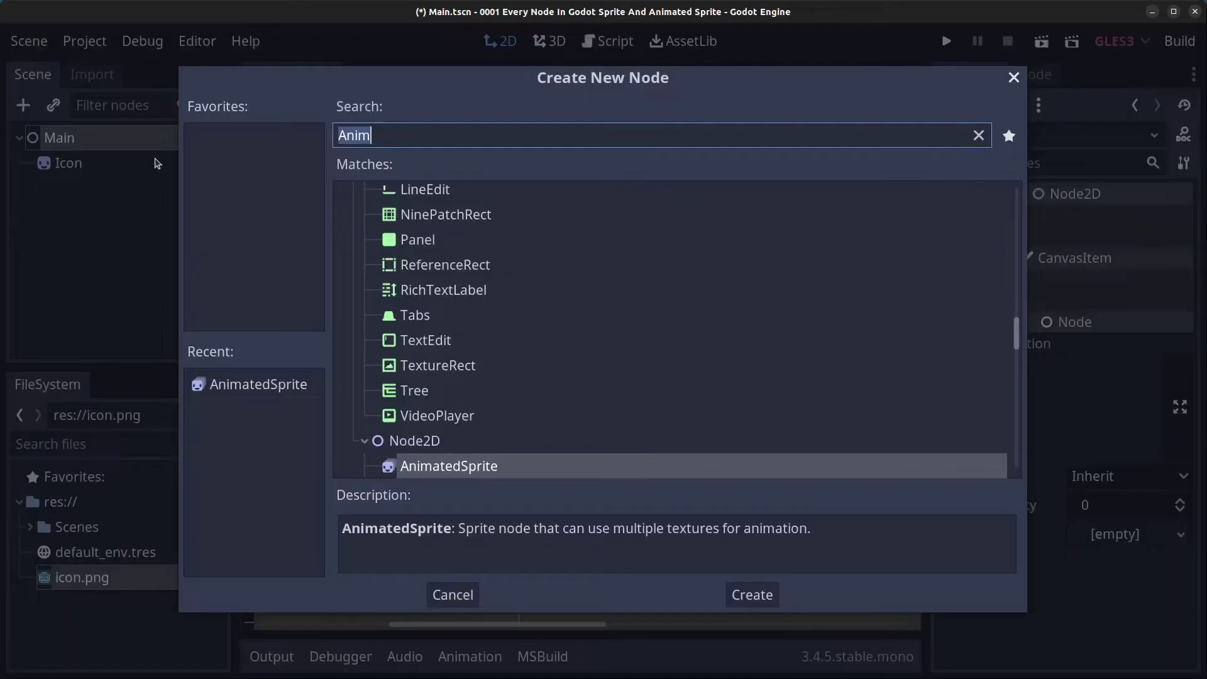
text(sprite)
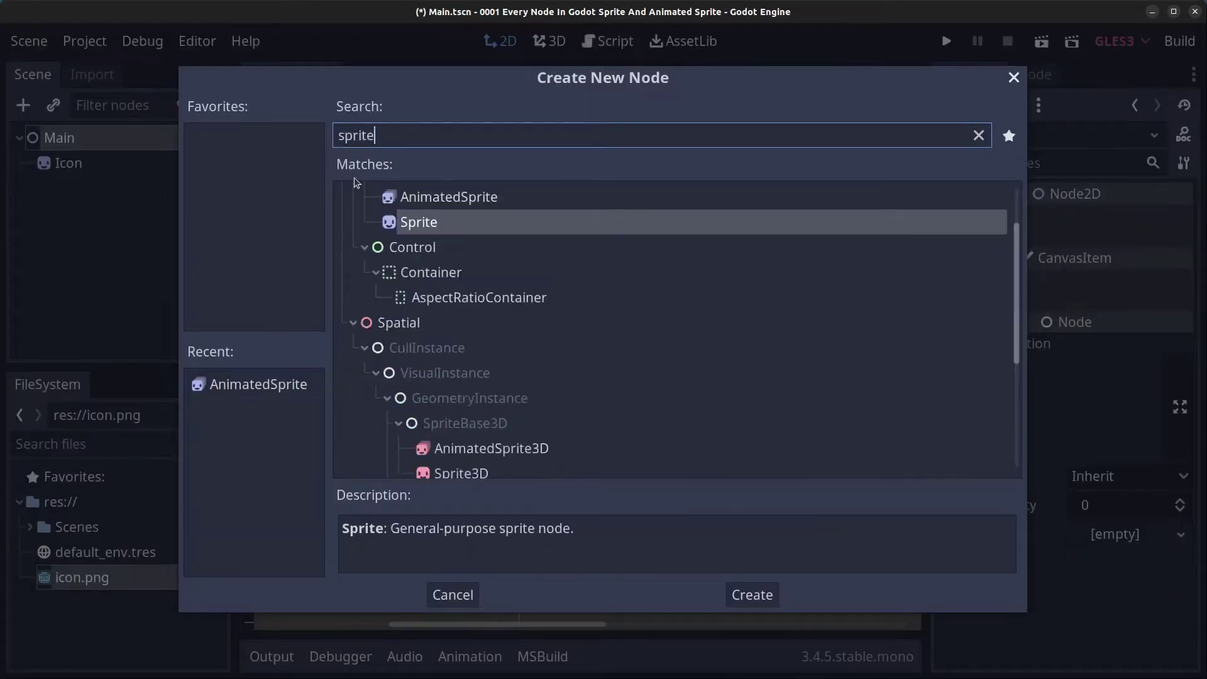
click(443, 227)
click(752, 595)
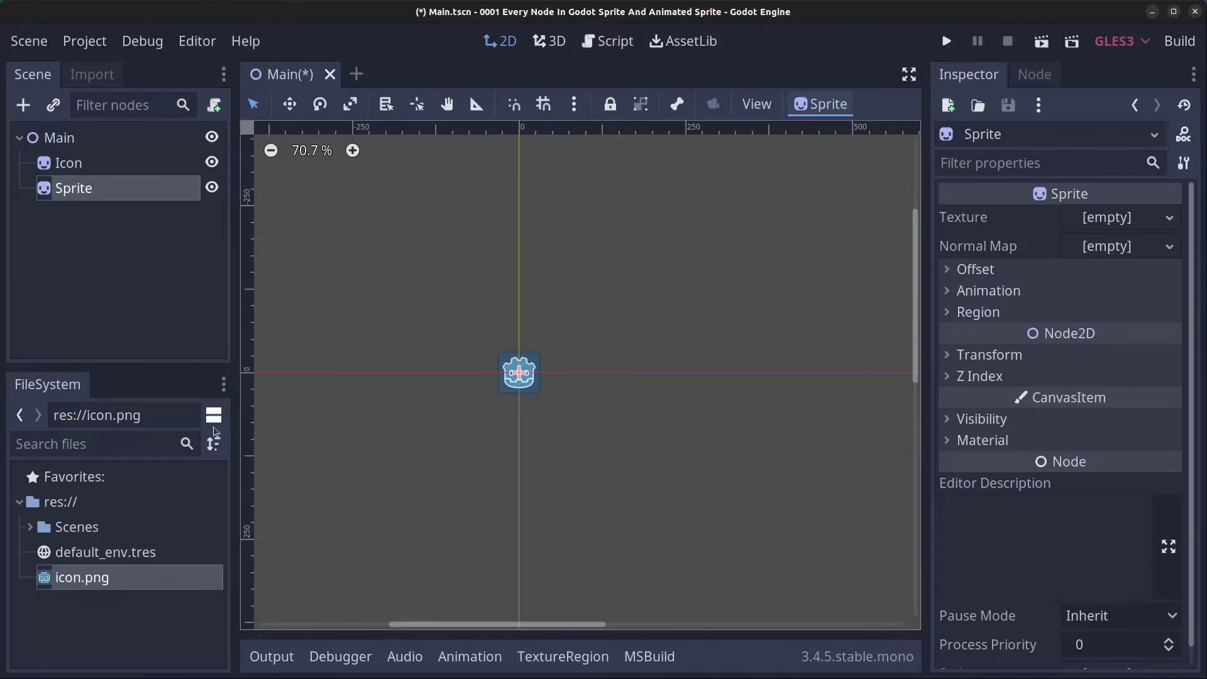
Step: Assign icon.png as the new Sprite's texture
click(109, 191)
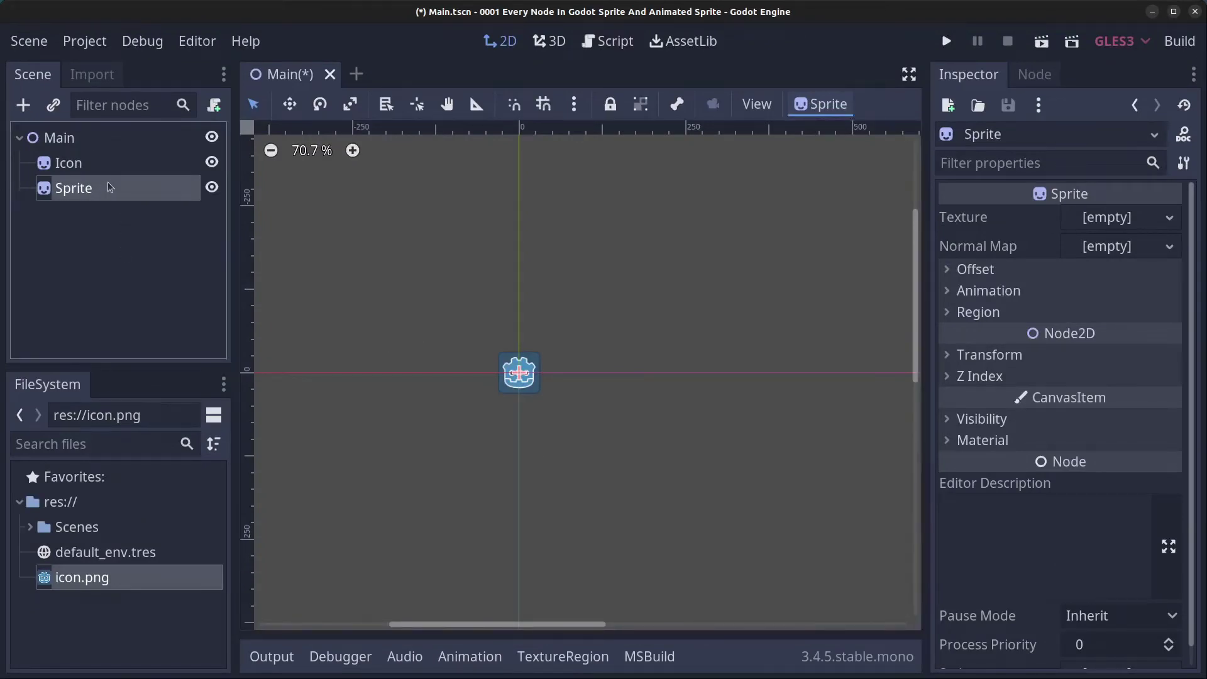
click(1138, 219)
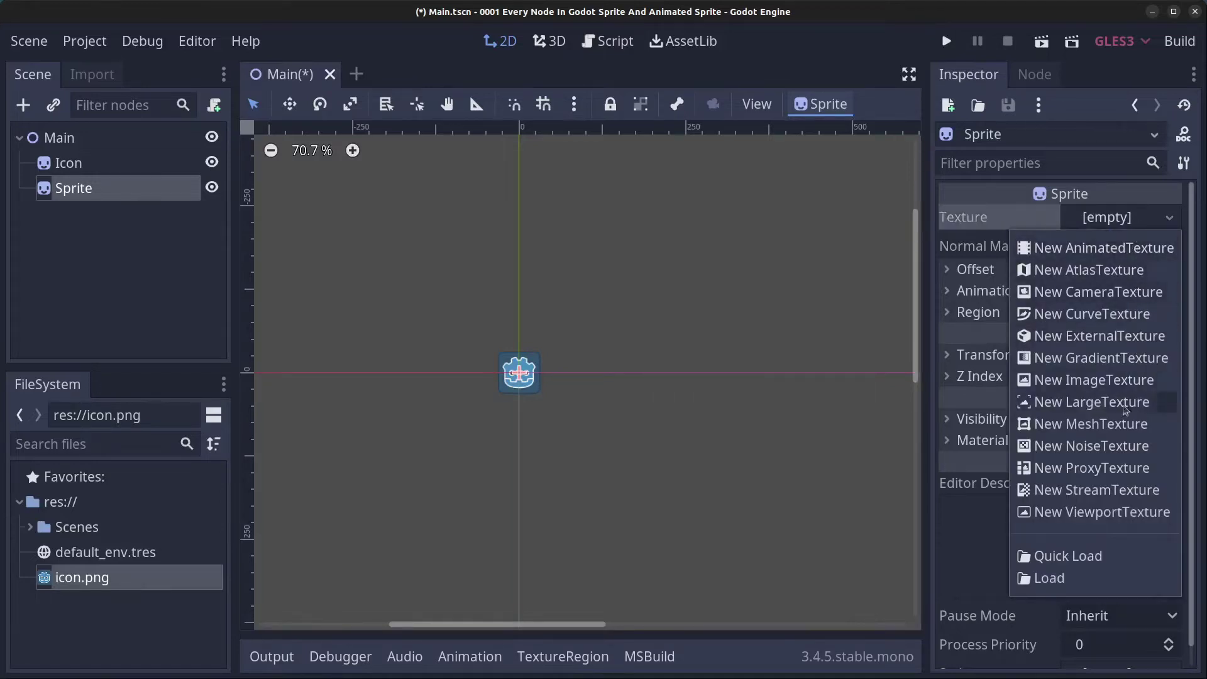
click(135, 608)
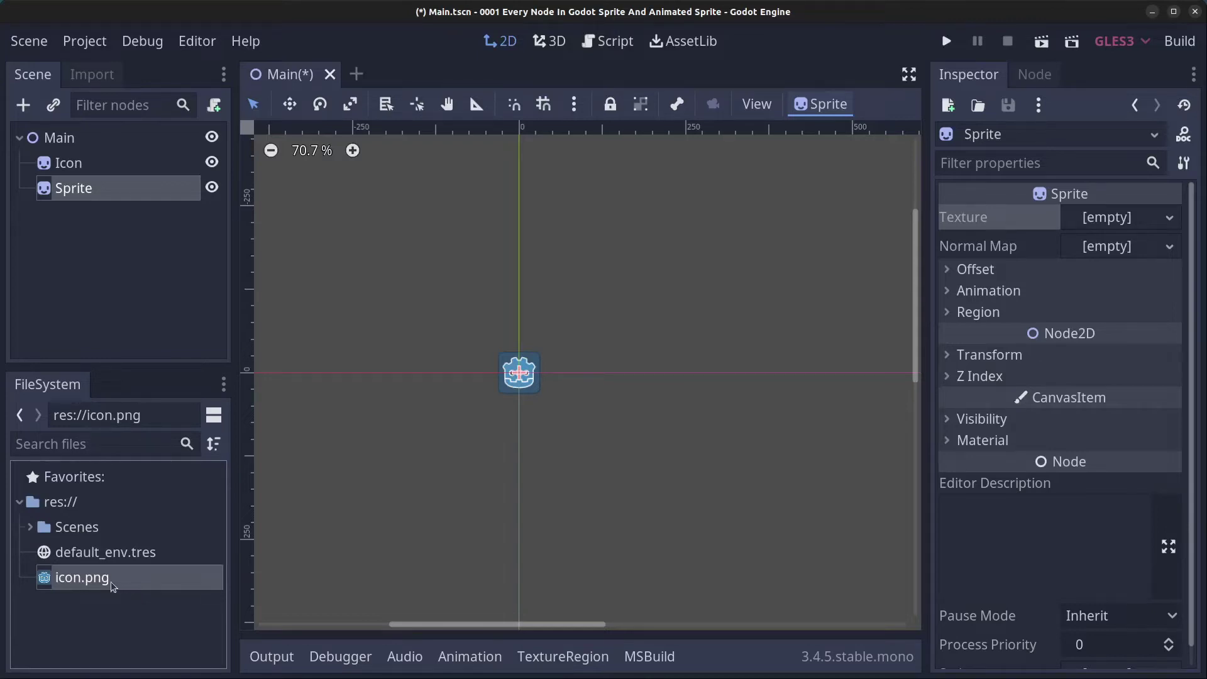
drag(111, 582, 1096, 217)
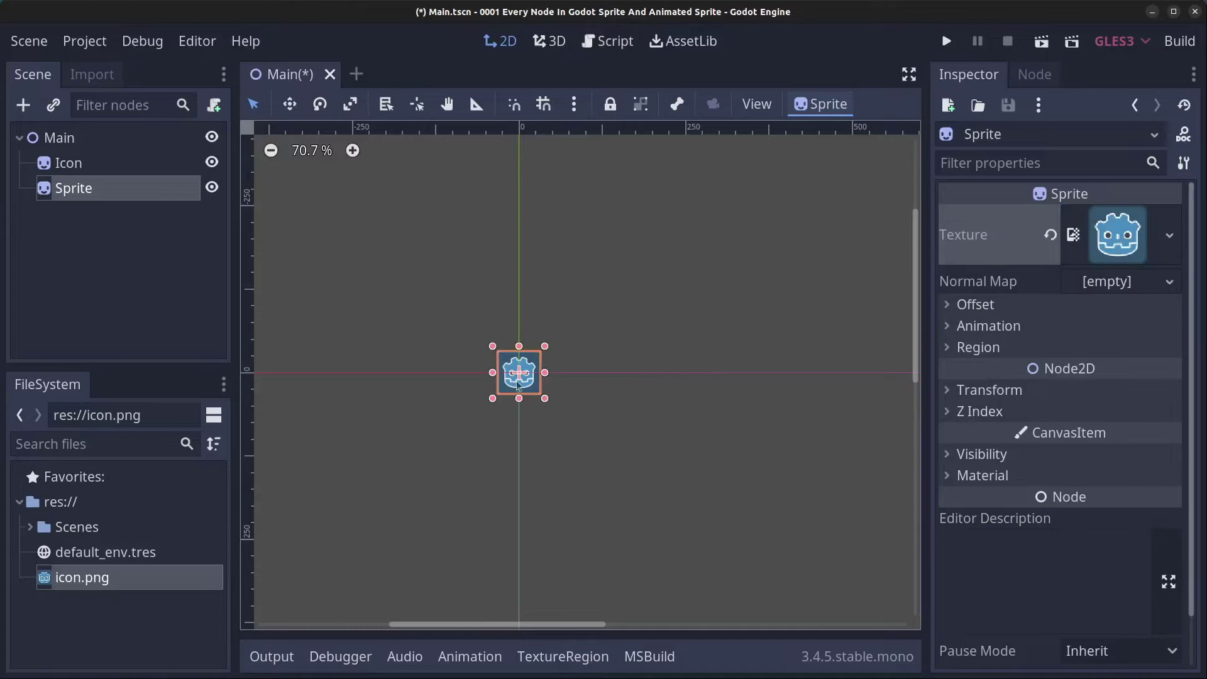
key(ctrl+z)
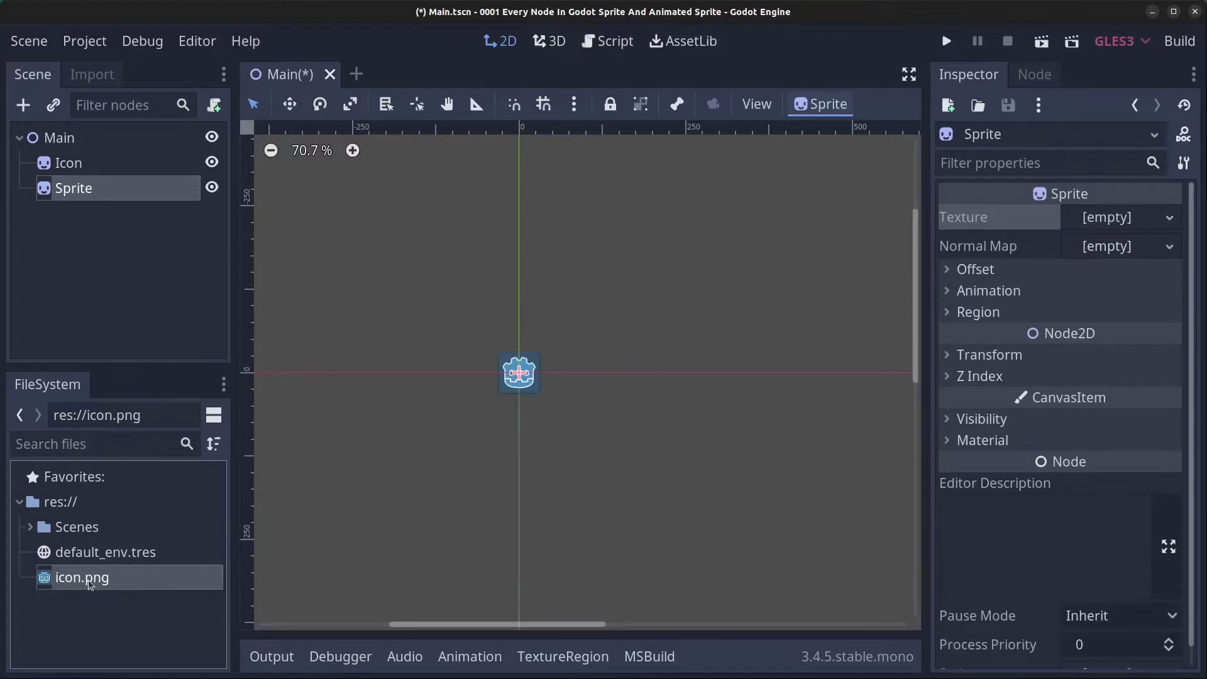
drag(91, 580, 80, 189)
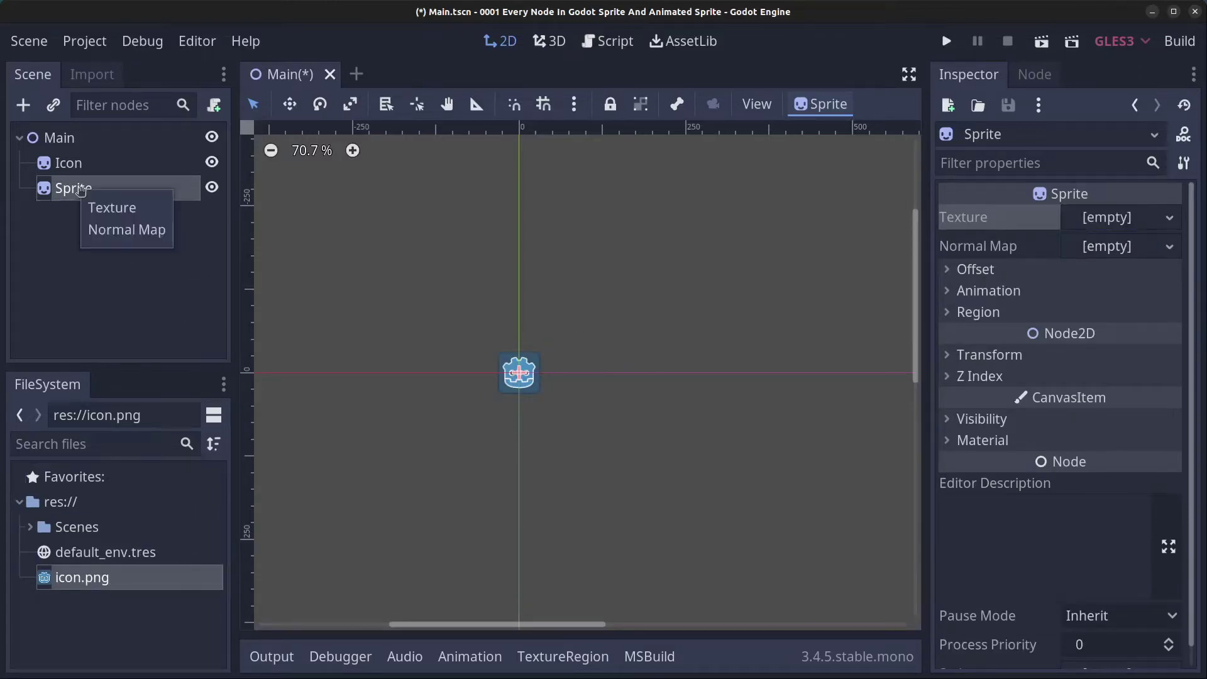
click(140, 208)
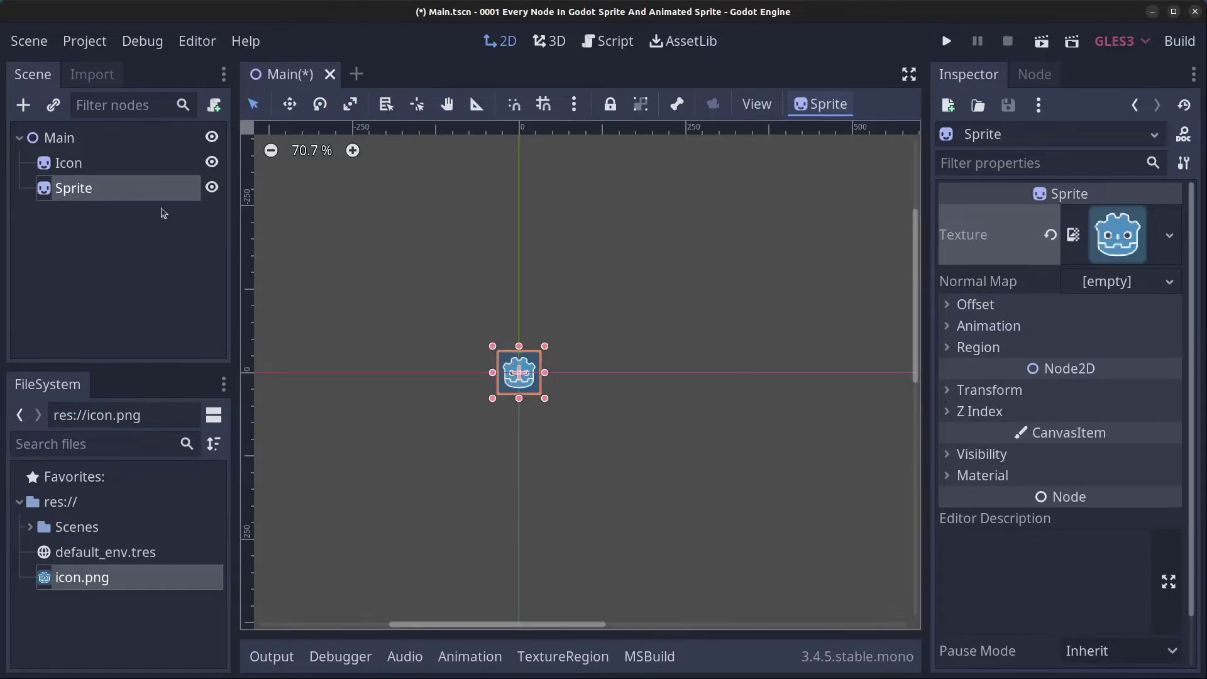
click(144, 228)
Step: Create an Assets folder in the project root with a Backgrounds subfolder
right_click(65, 503)
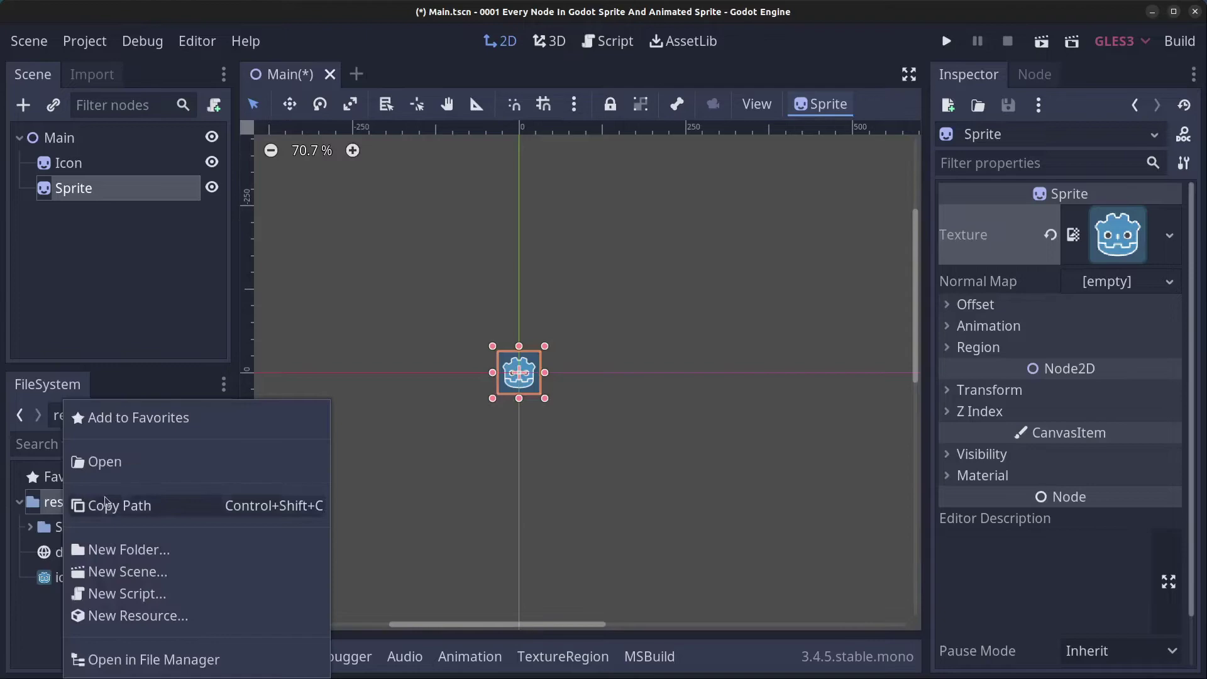
click(126, 548)
text(A)
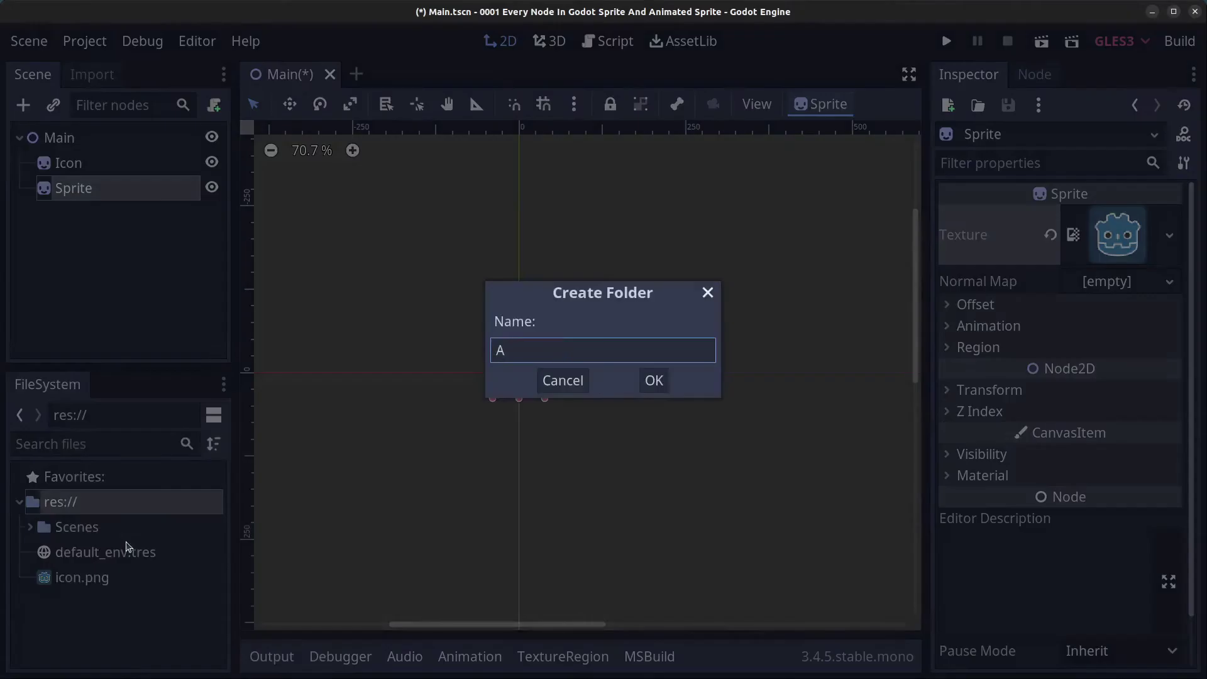
text(ssets)
key(Return)
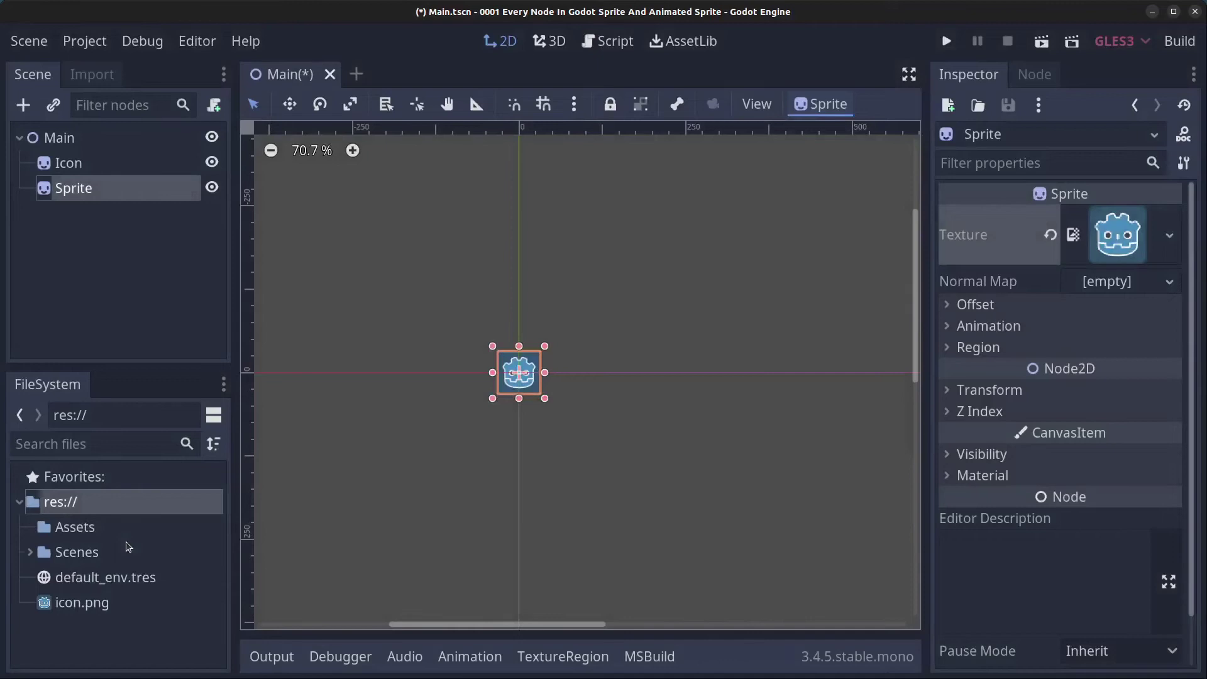
right_click(79, 531)
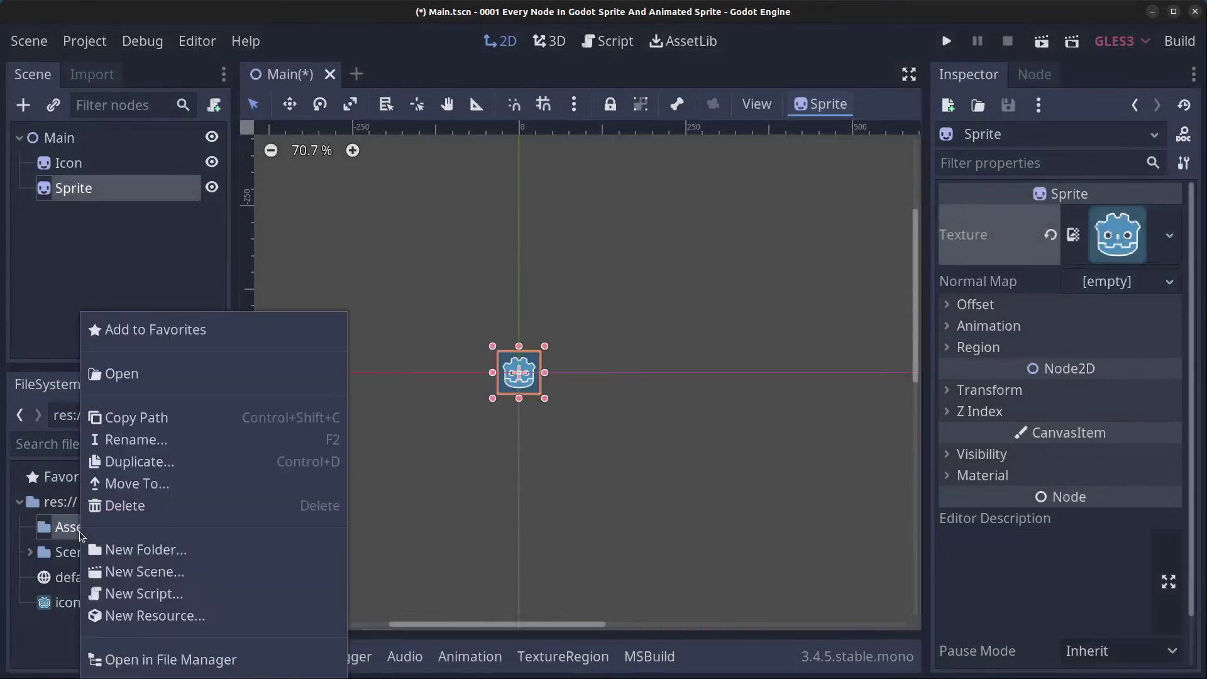
click(181, 551)
text(Back)
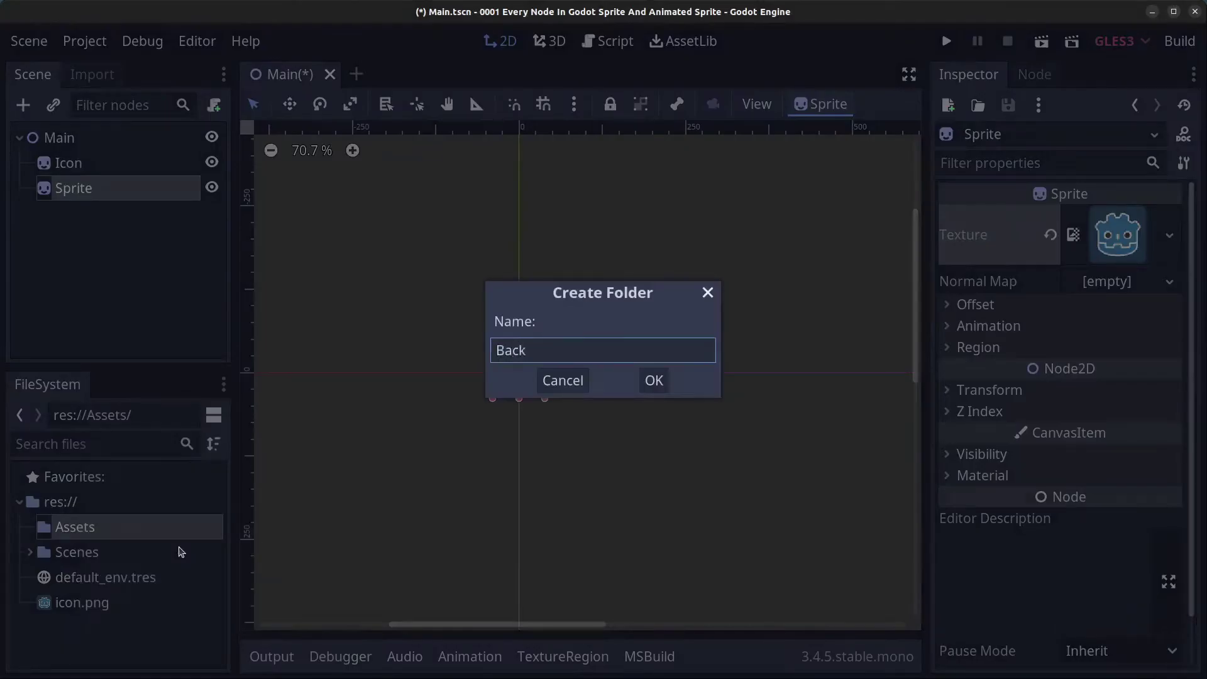
text(grounds)
key(Return)
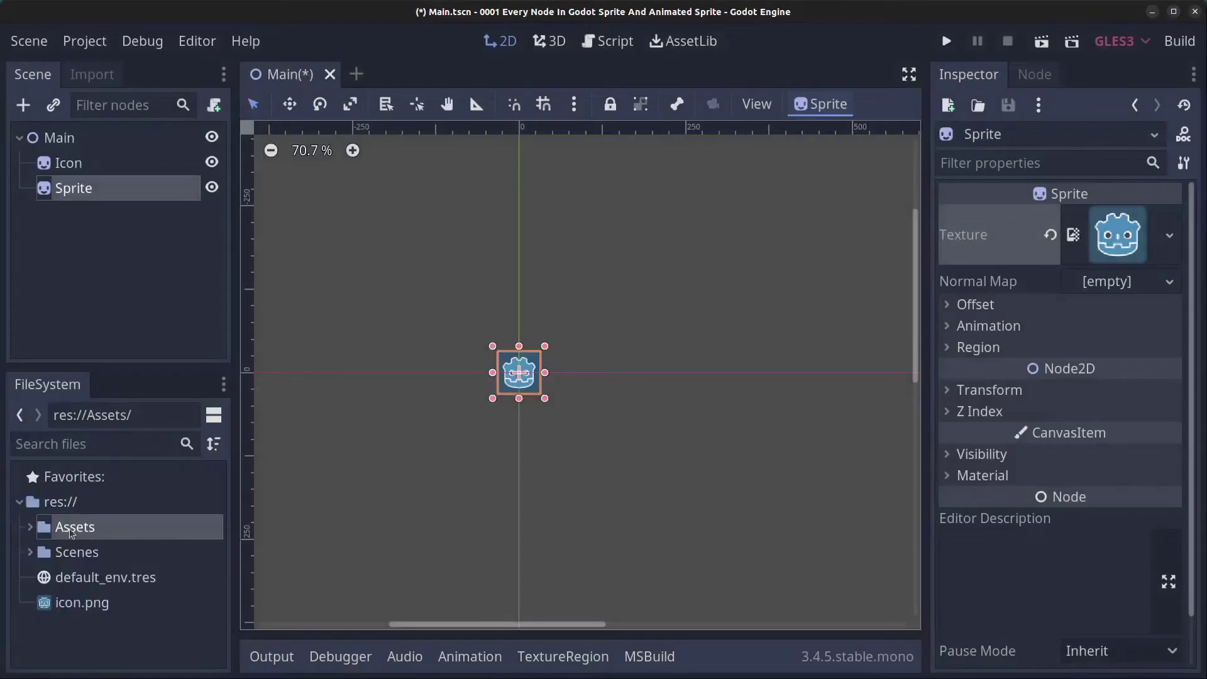
Step: Paste Castle.png into the Backgrounds folder through the system file manager
click(30, 531)
click(85, 553)
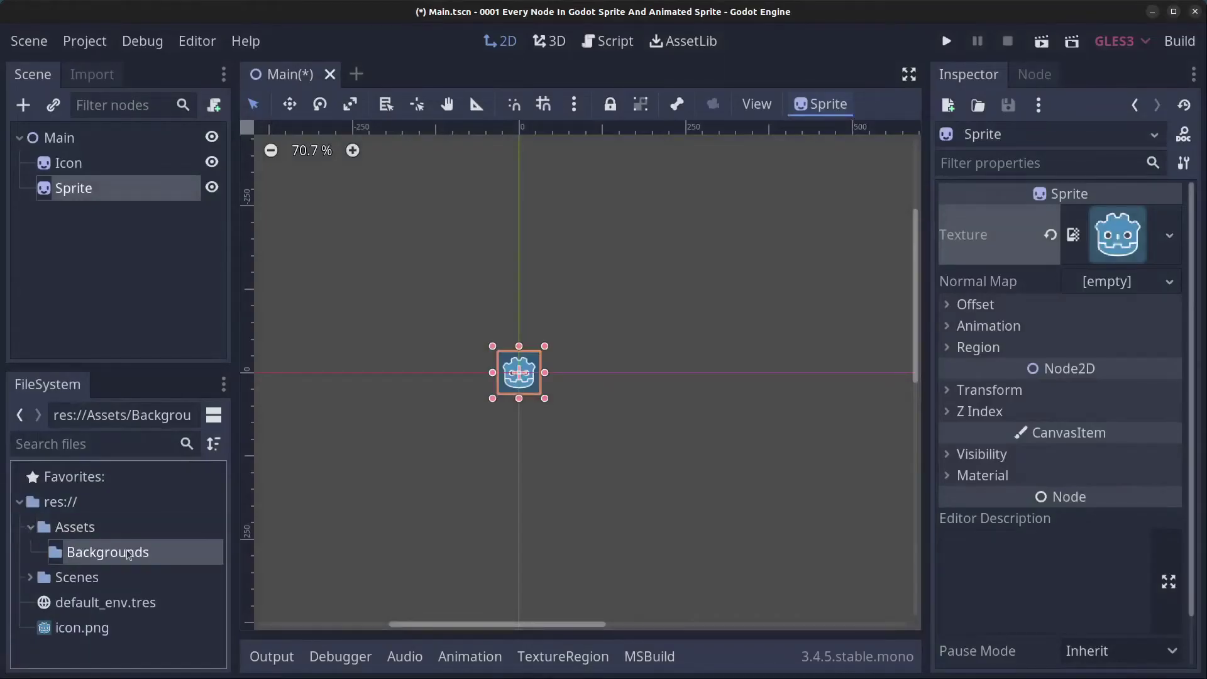
right_click(129, 553)
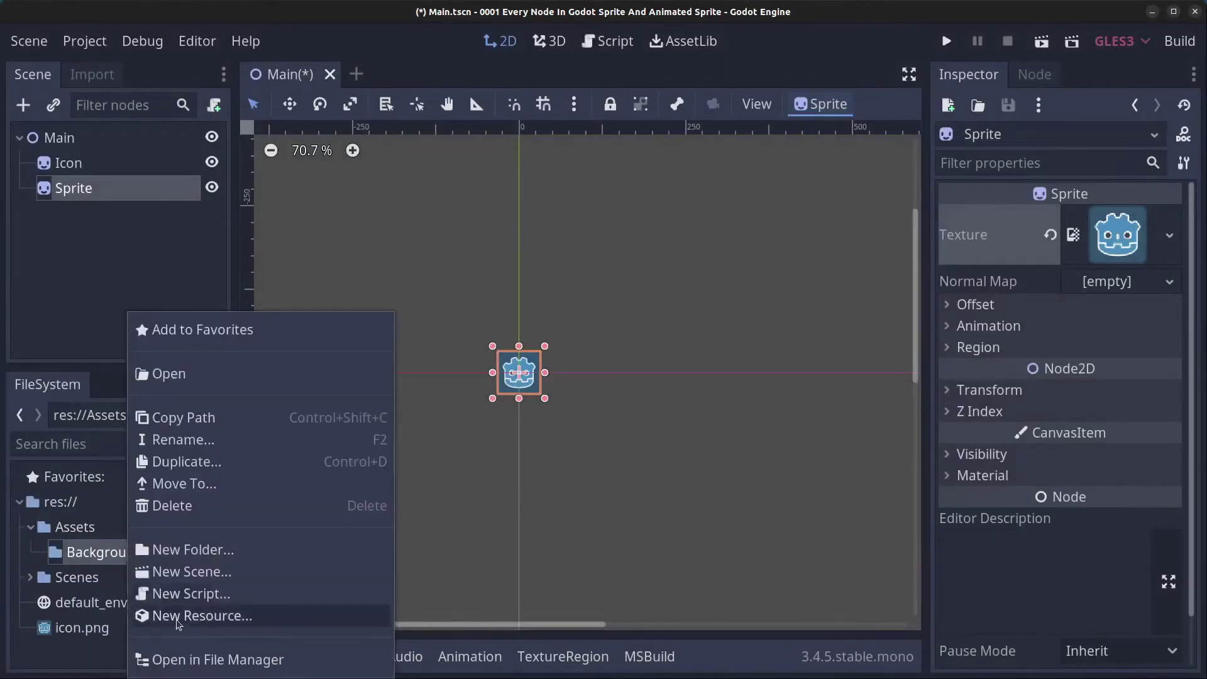
click(230, 661)
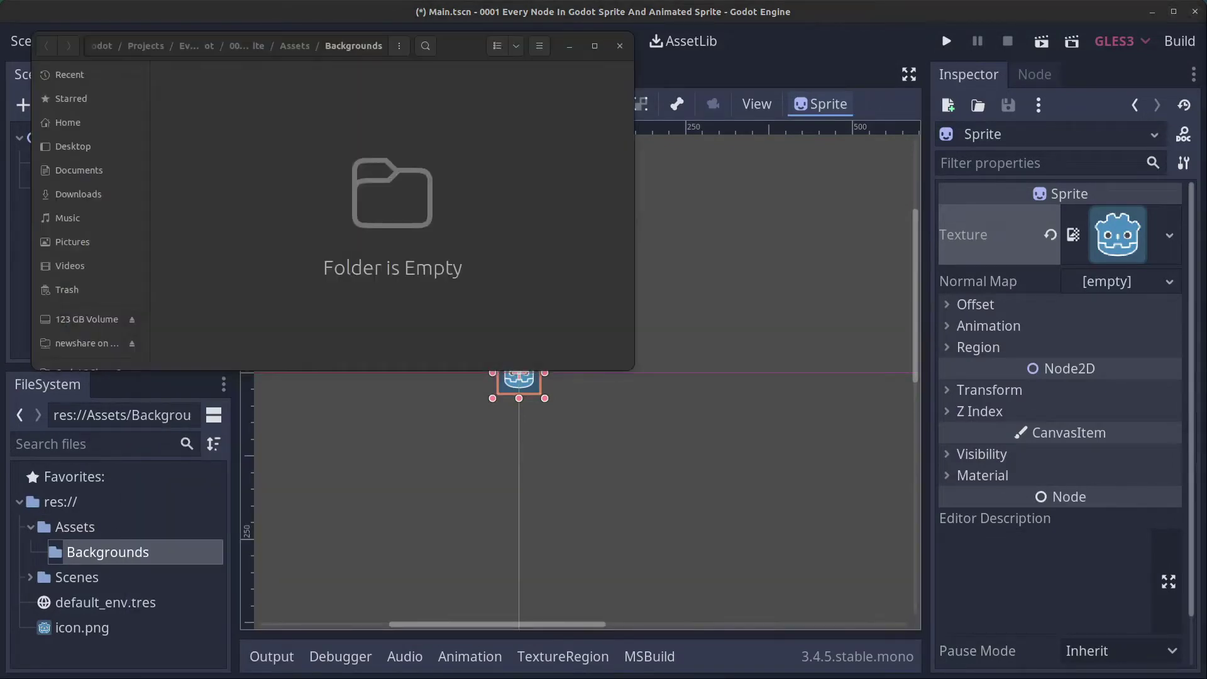
right_click(302, 111)
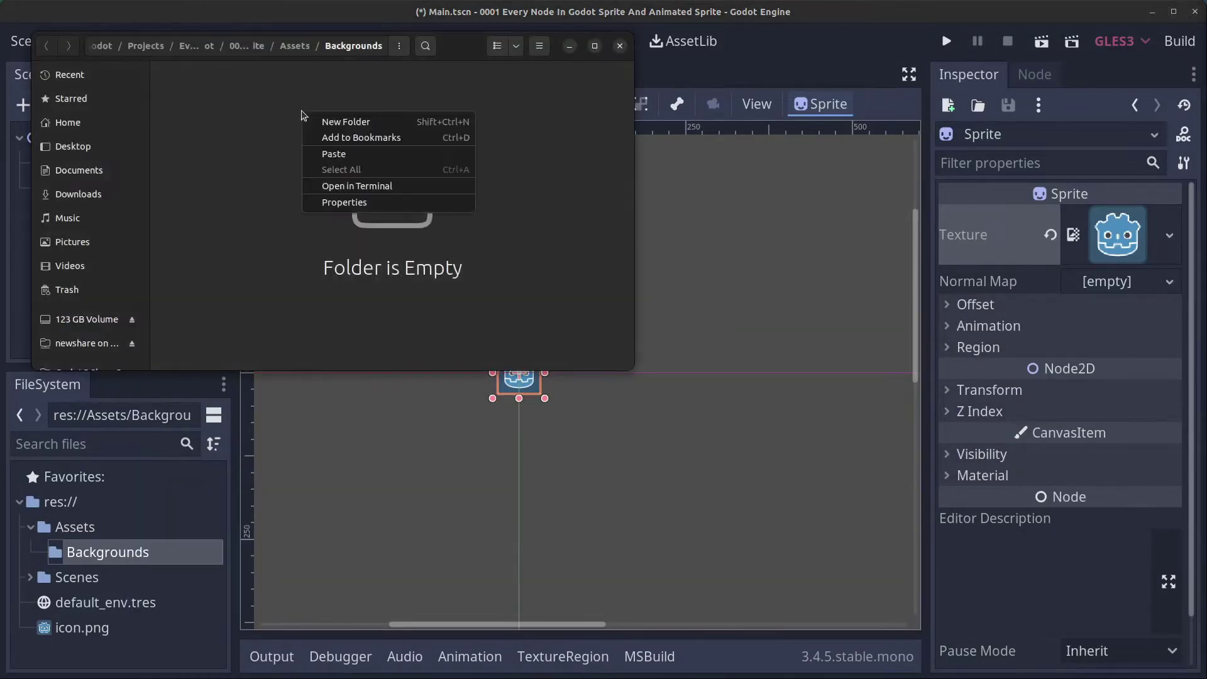
click(351, 155)
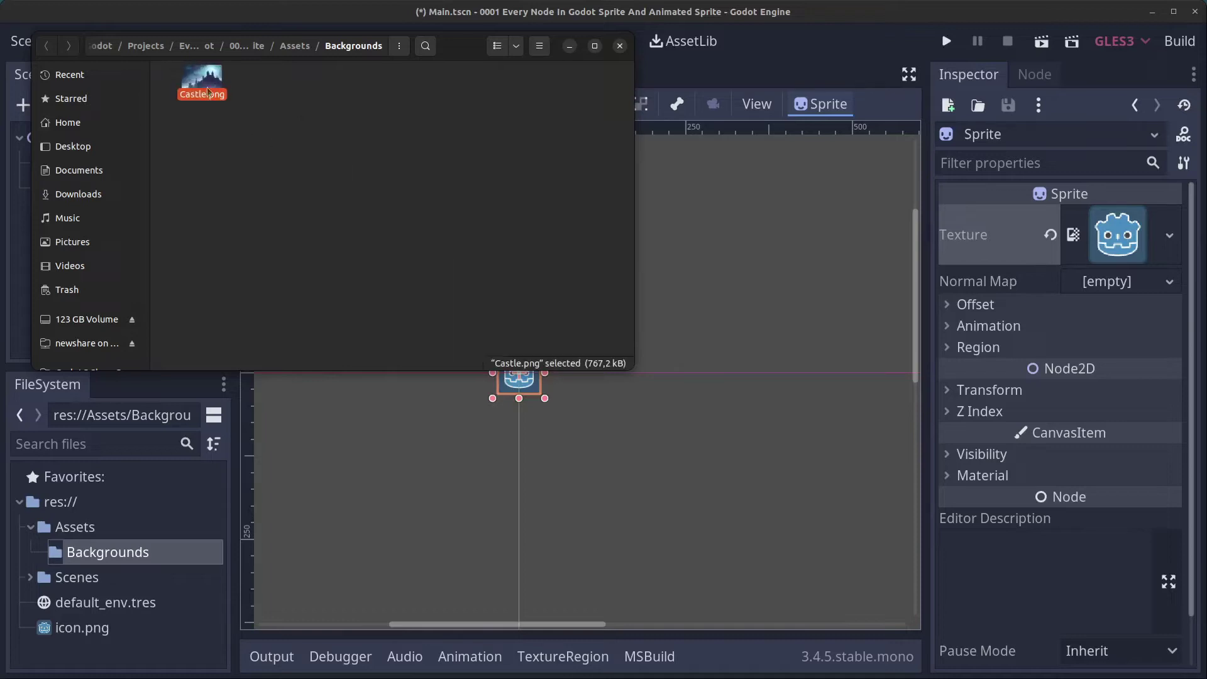
click(620, 47)
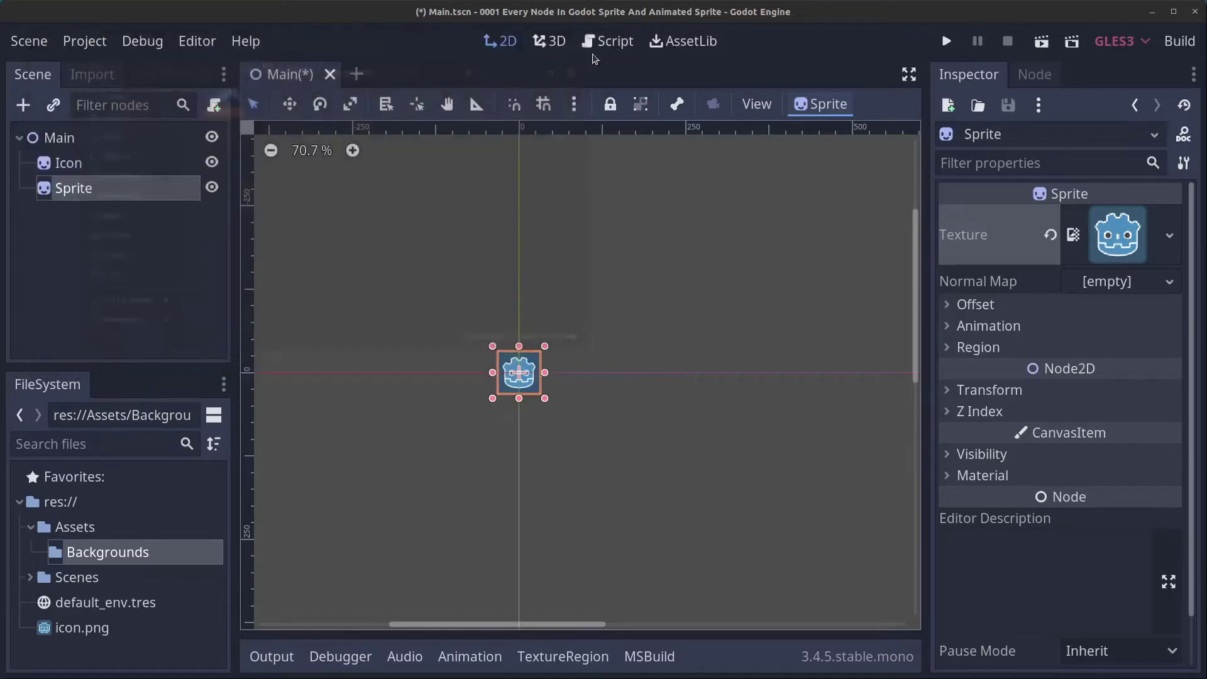
Step: Delete the Icon node from Main
click(87, 162)
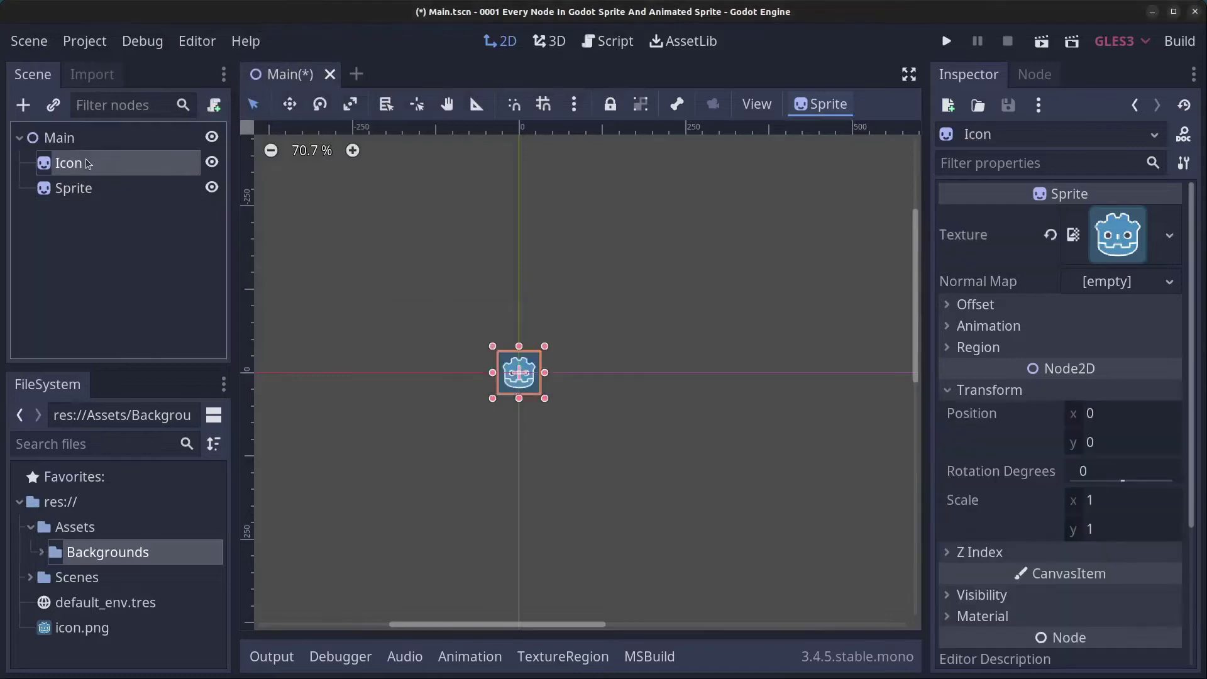
right_click(86, 159)
click(179, 658)
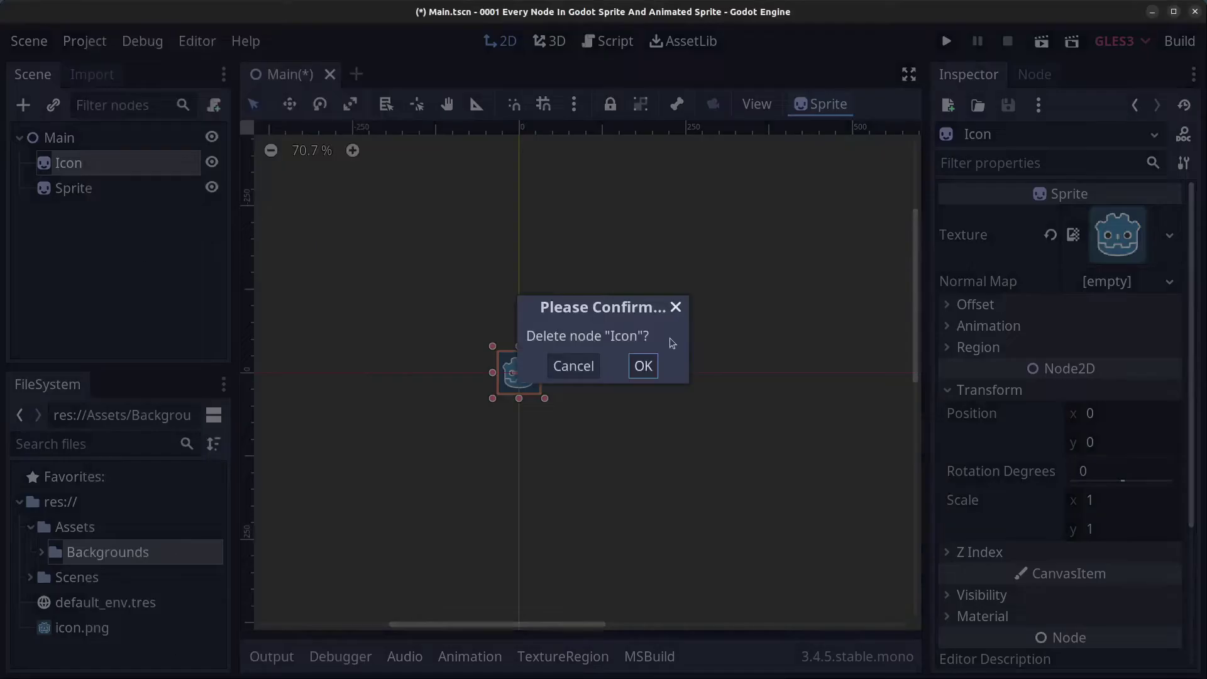
click(644, 368)
Step: Rename Sprite to Background and give it the Castle.png texture
double_click(128, 164)
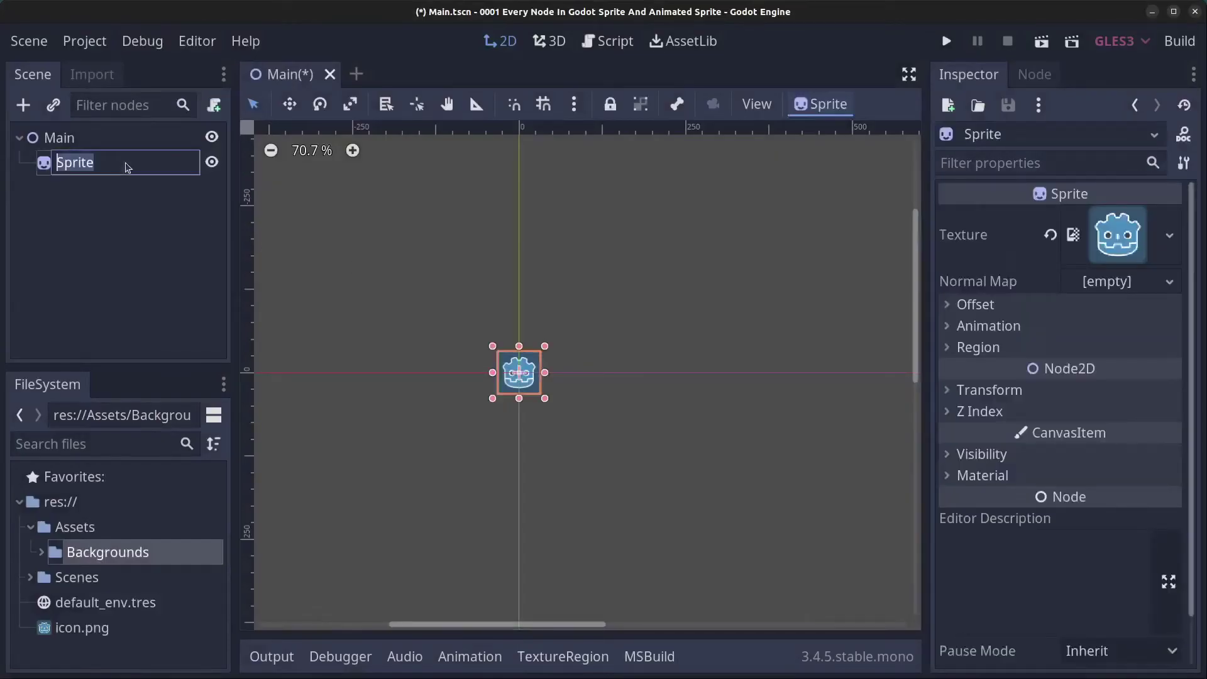
text(Background)
key(Return)
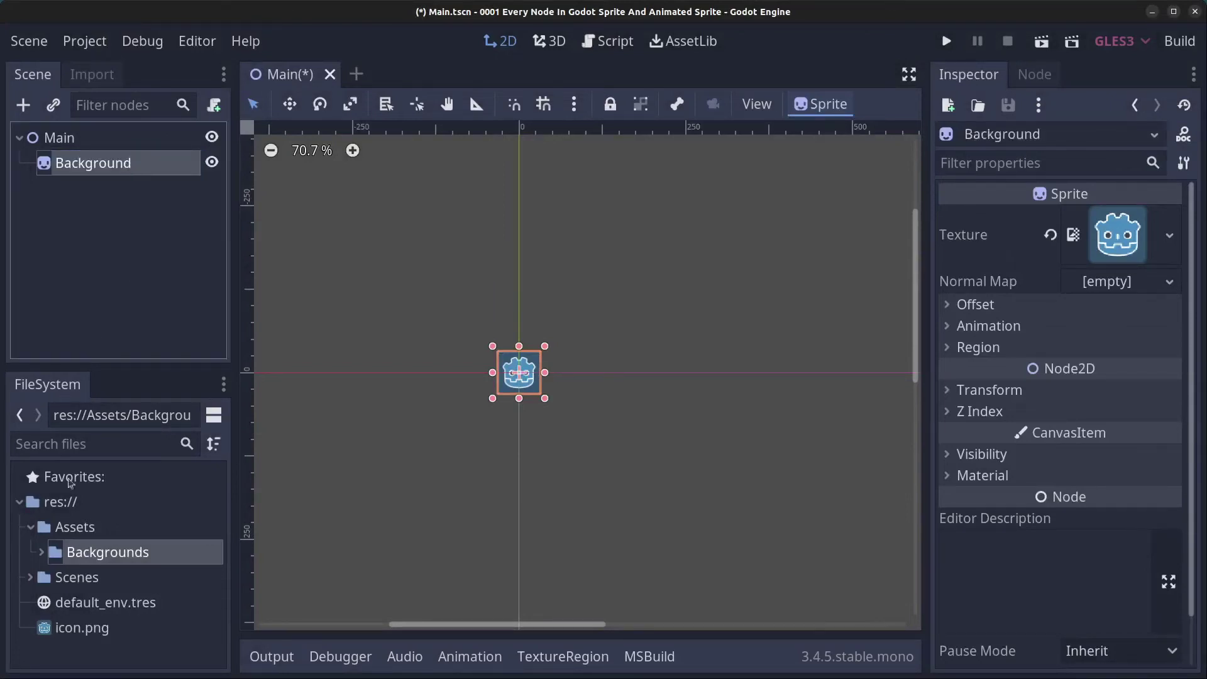
click(42, 552)
drag(91, 580, 95, 158)
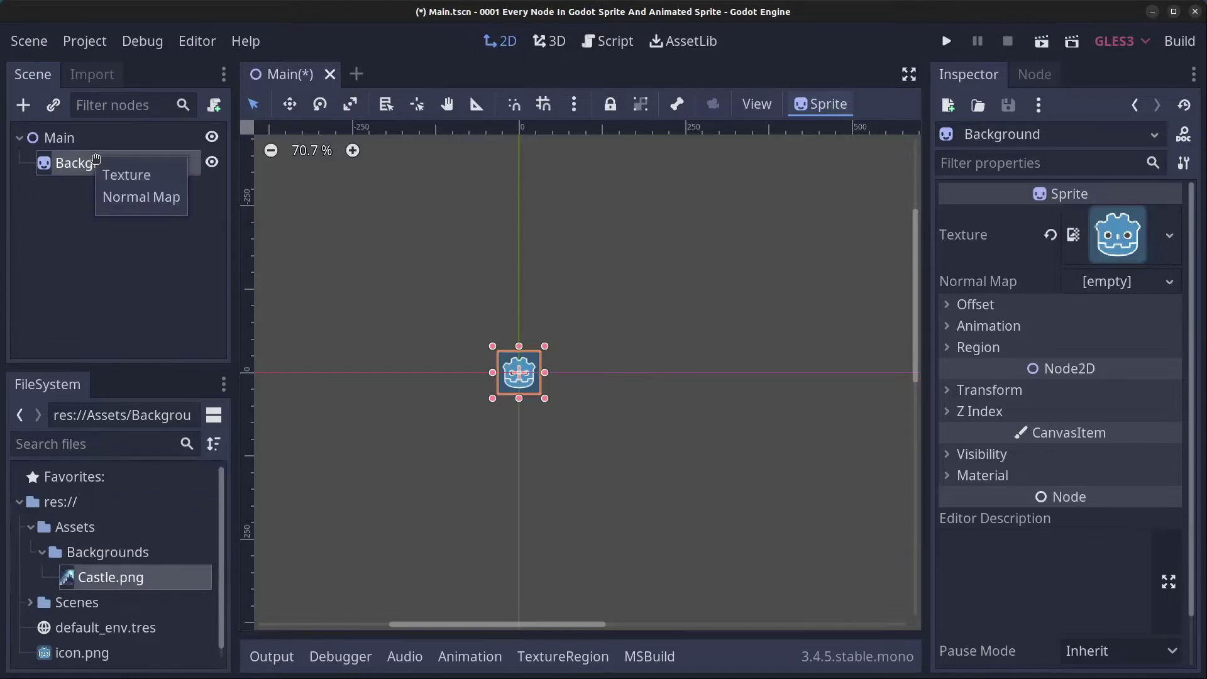
click(138, 178)
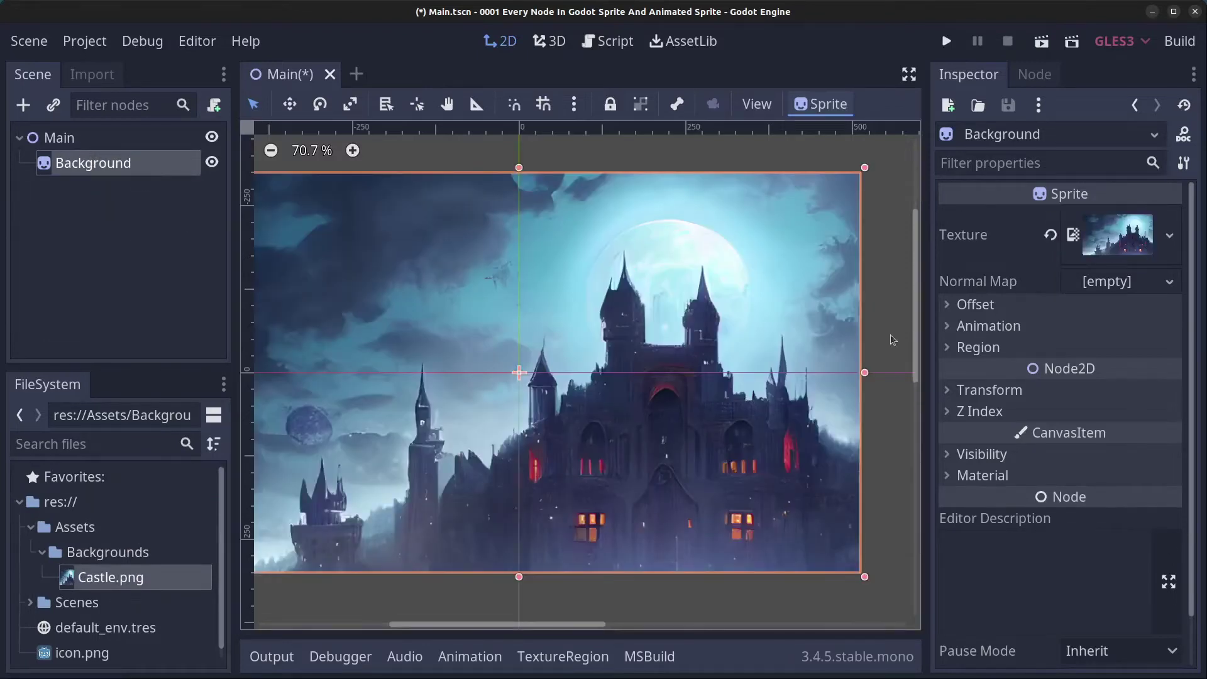
Step: Turn off Offset > Centered so the castle's top-left corner sits at the origin
click(944, 308)
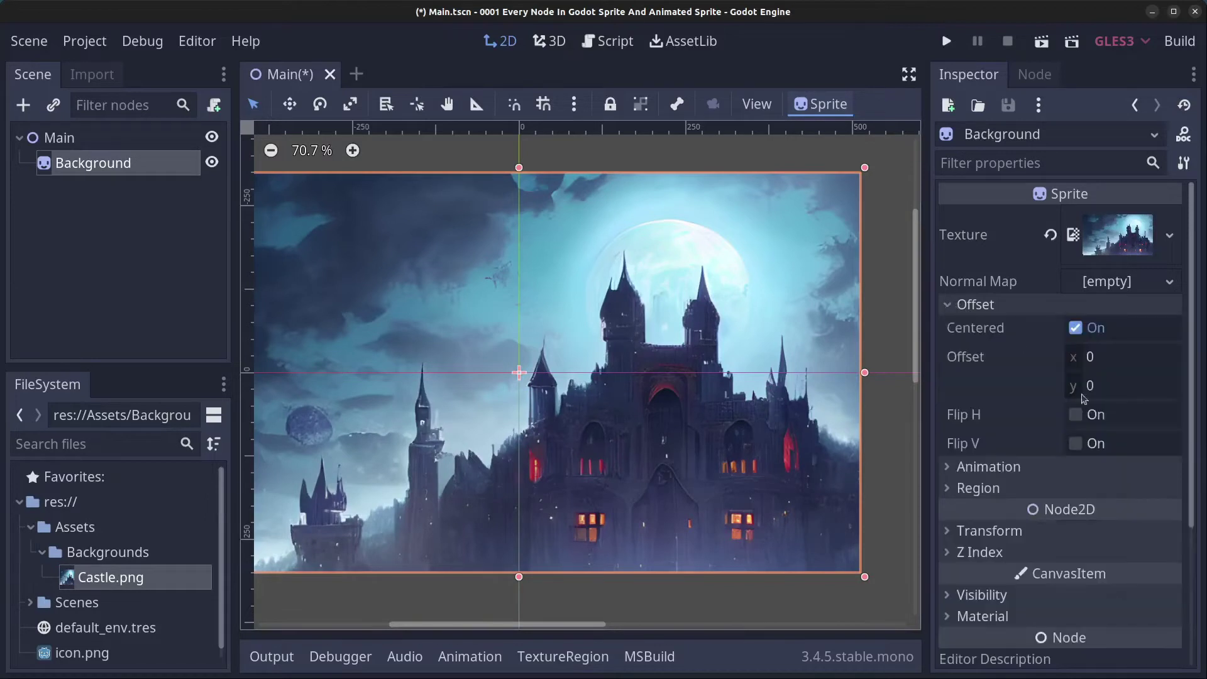
click(1076, 328)
scroll(564, 313, down, 4)
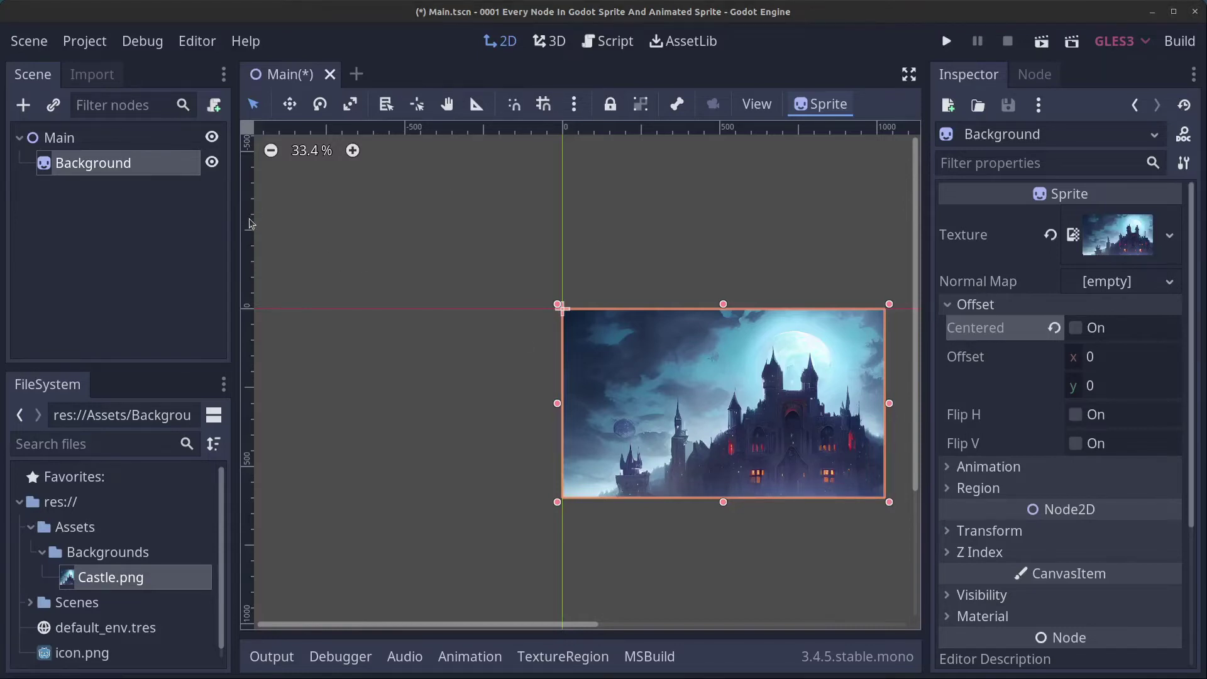
Step: Start a new scene with a 2D root node named Bat
click(30, 41)
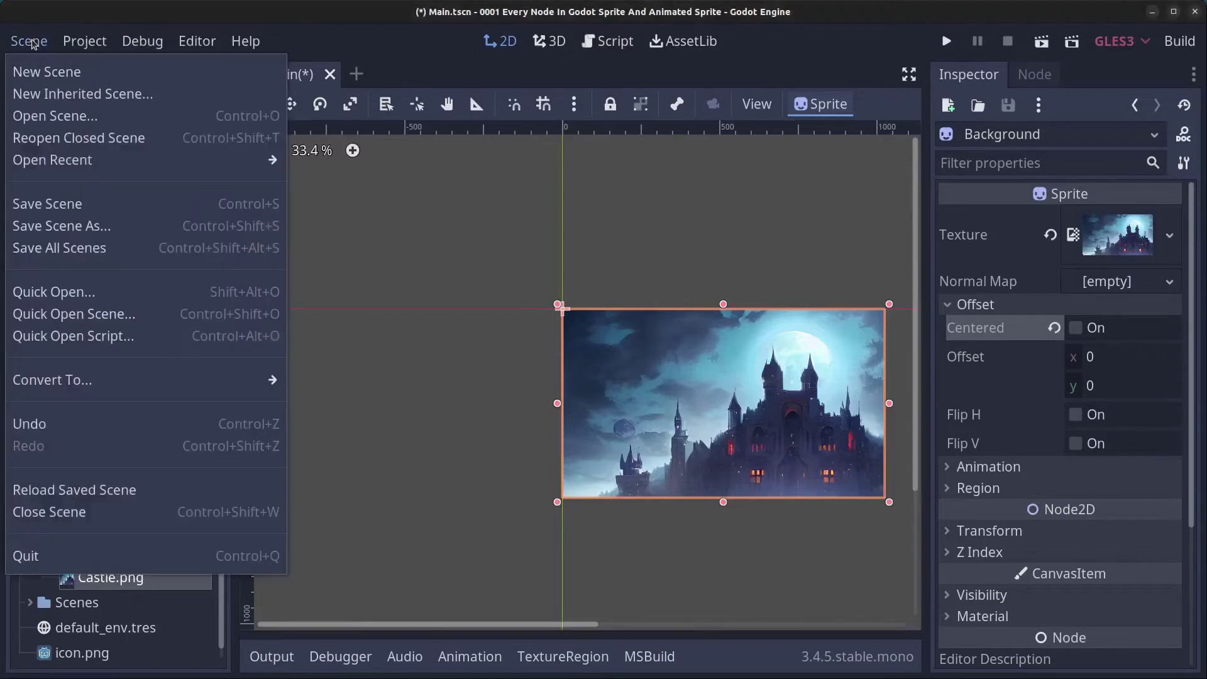
click(64, 72)
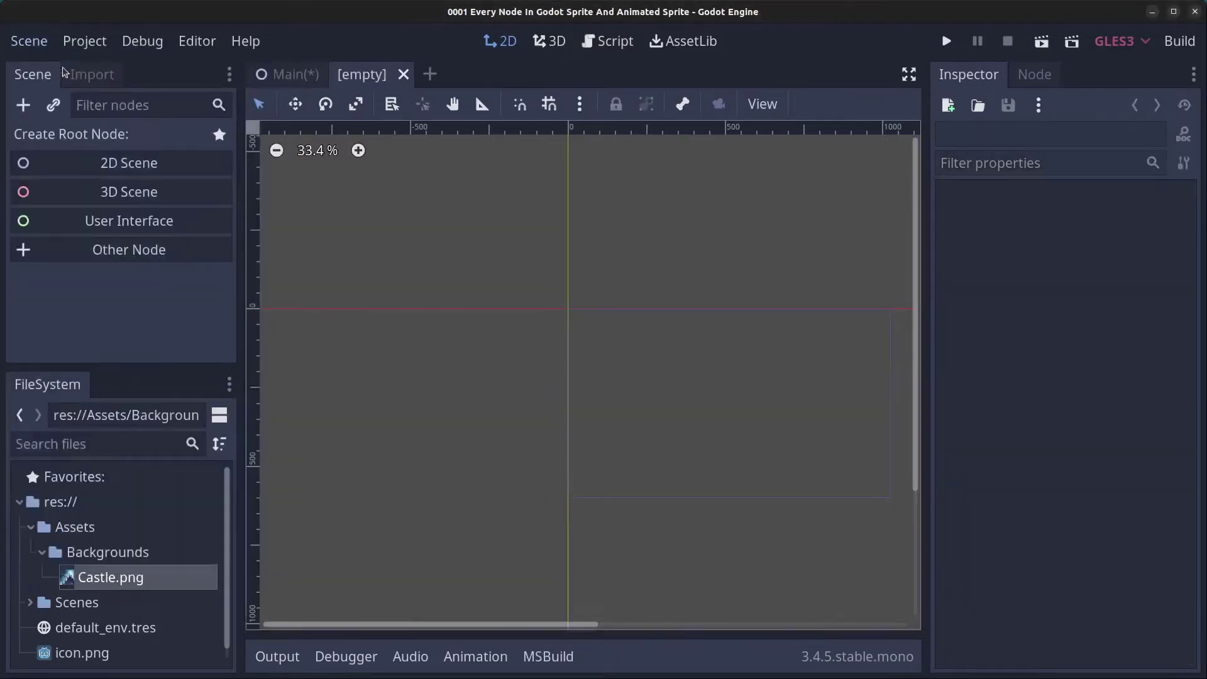
click(145, 175)
double_click(123, 141)
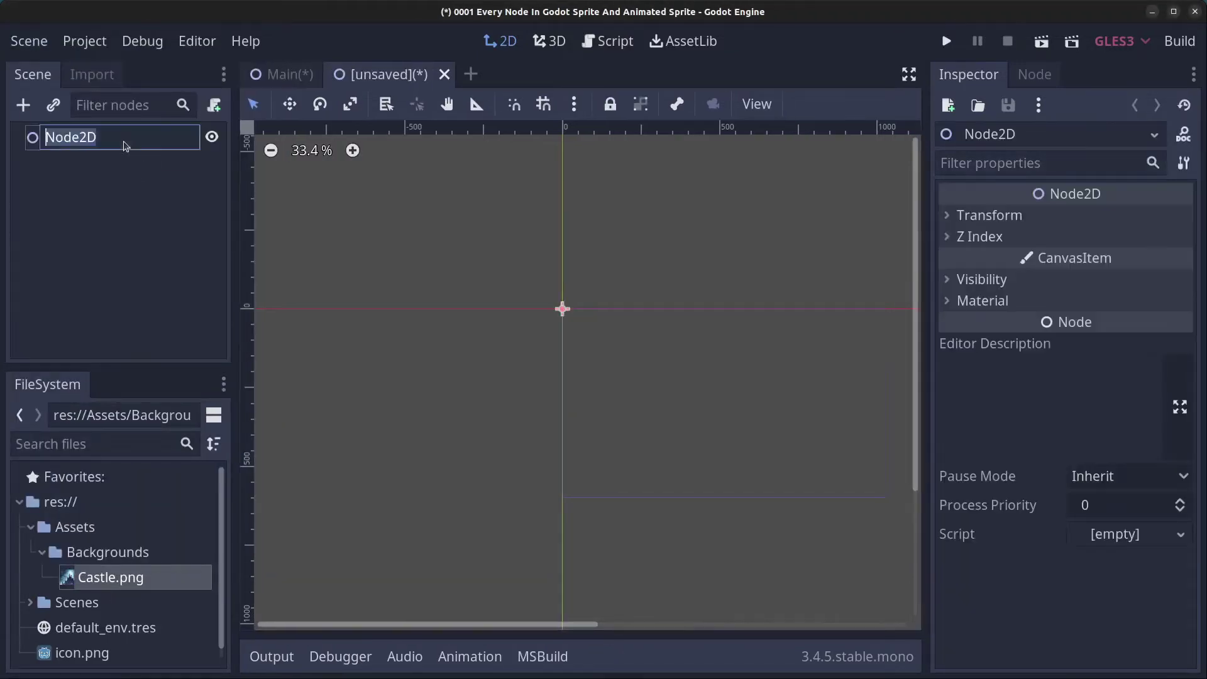
text(Bat)
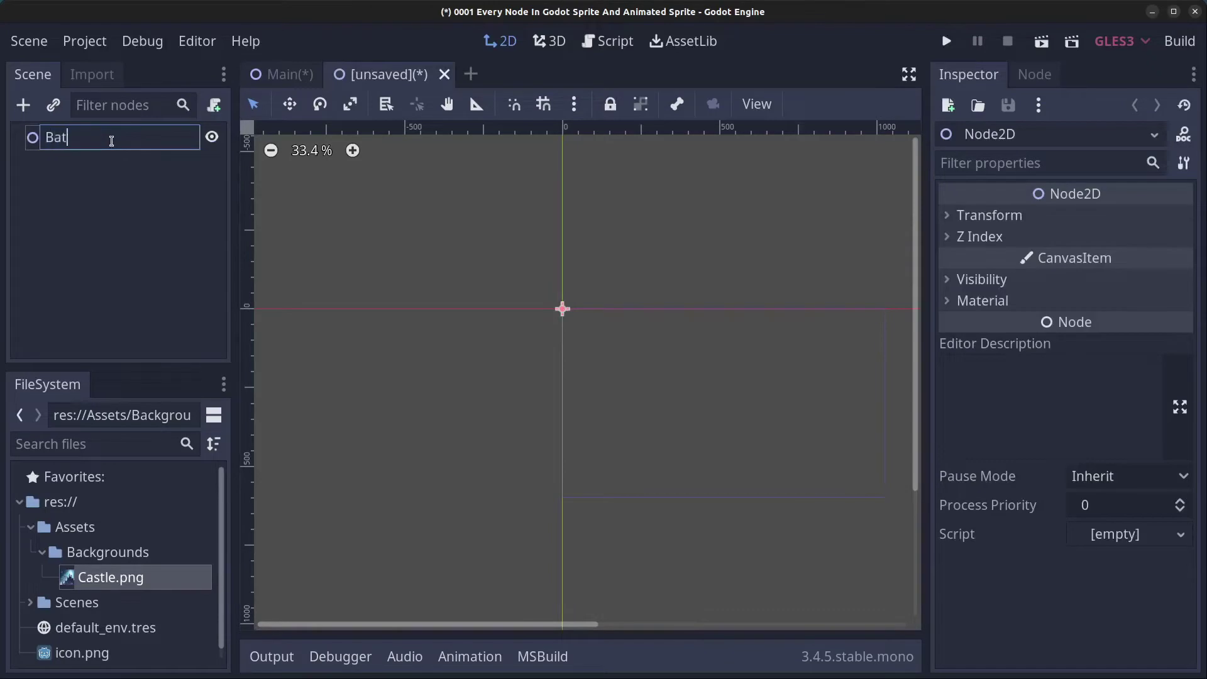
key(Return)
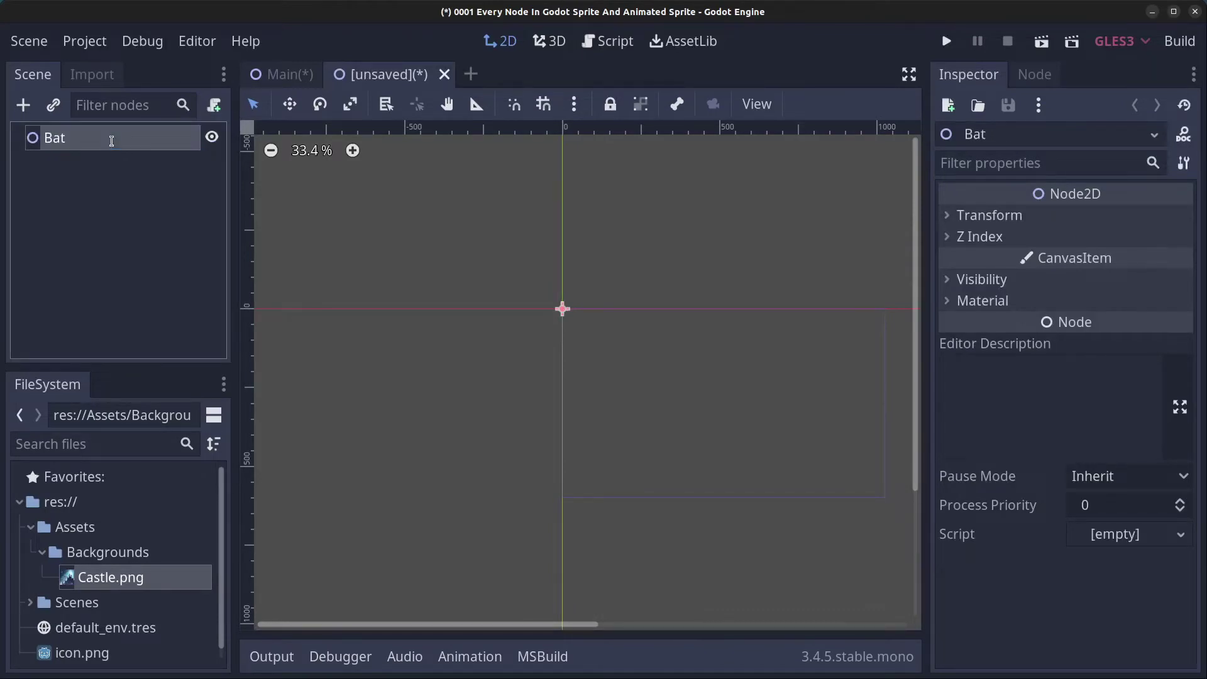
Step: Save it as Bat.tscn in new nested folders Scenes/Enemies/Bat
click(29, 41)
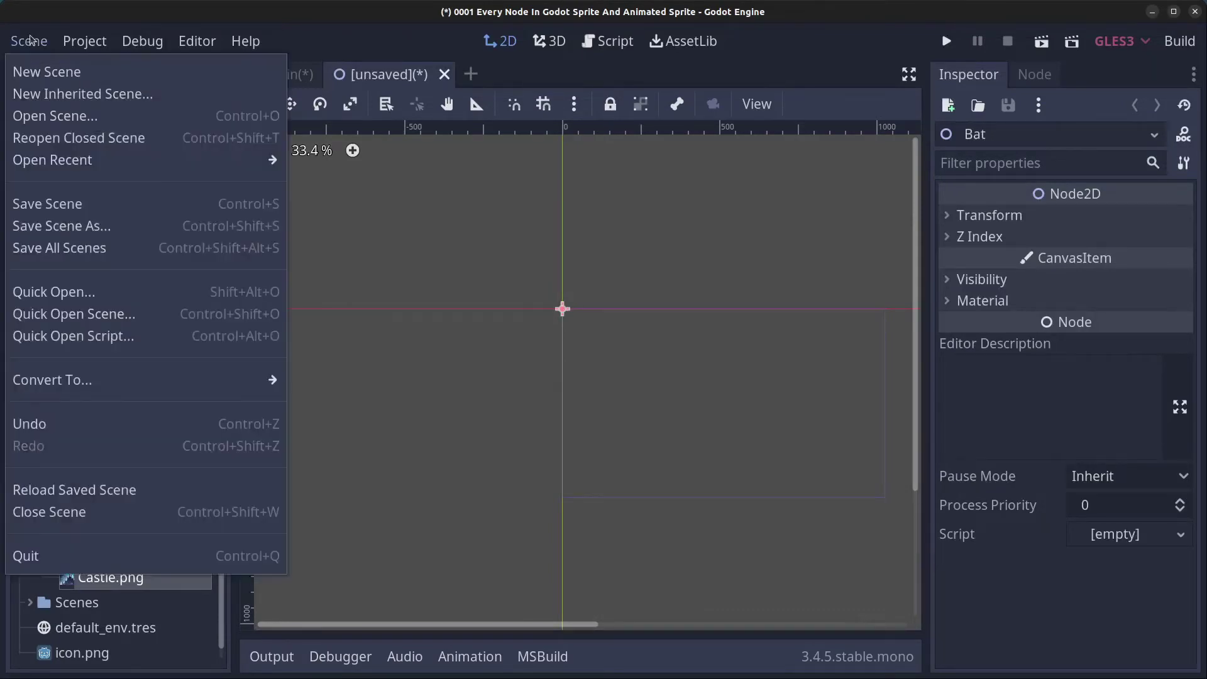
click(78, 214)
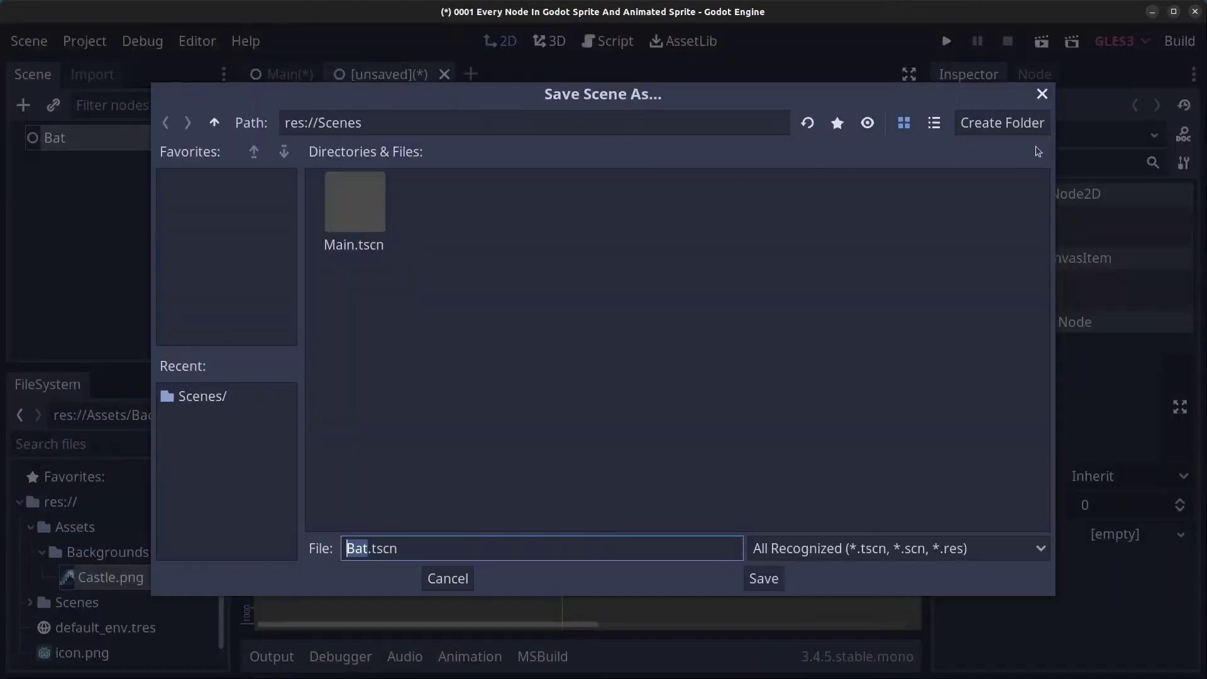
click(1000, 126)
text(E)
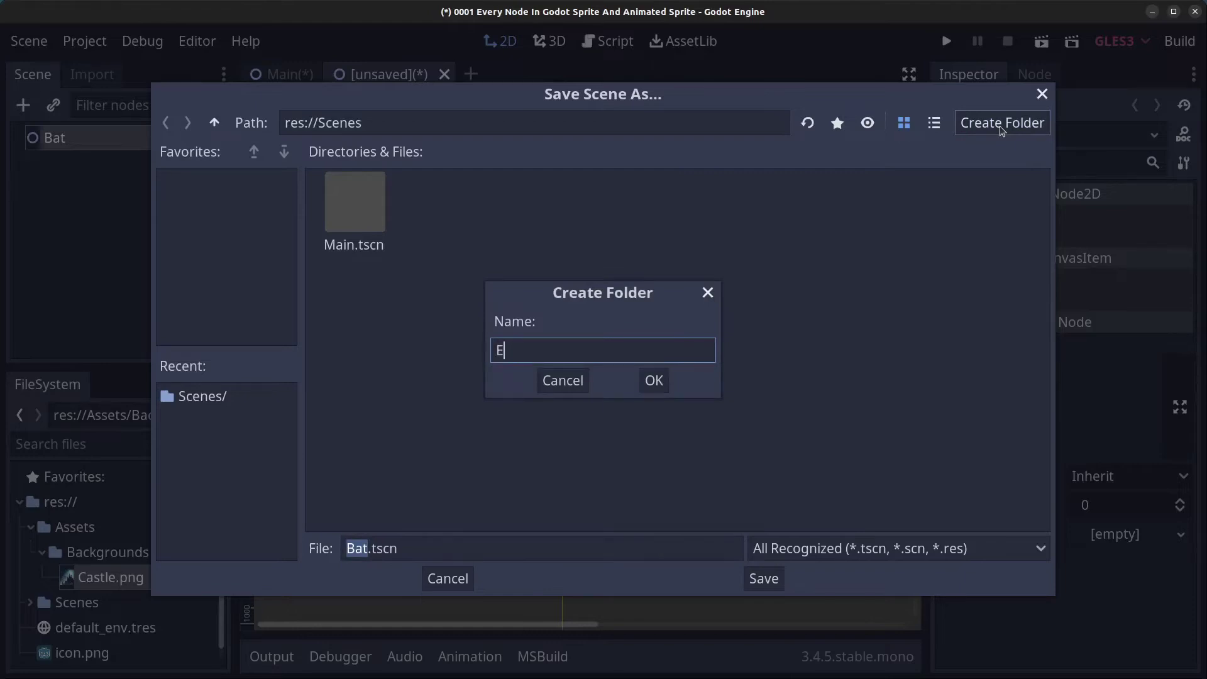
text(nemies)
key(Return)
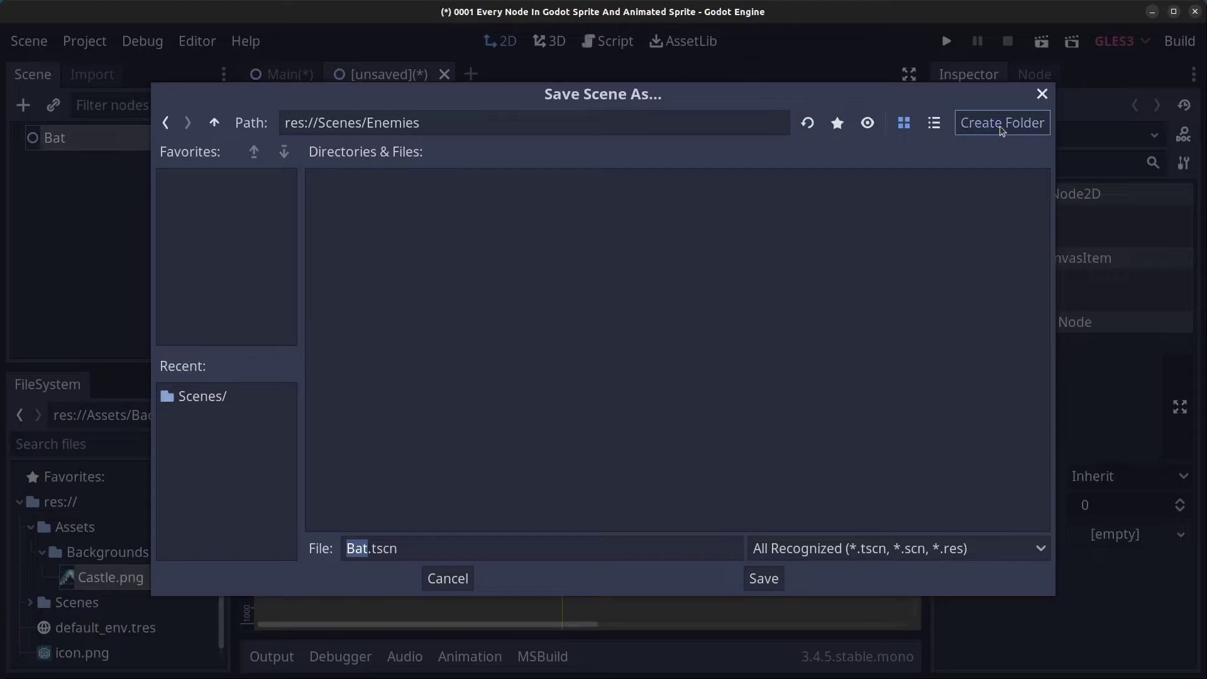
click(1000, 126)
text(Bat)
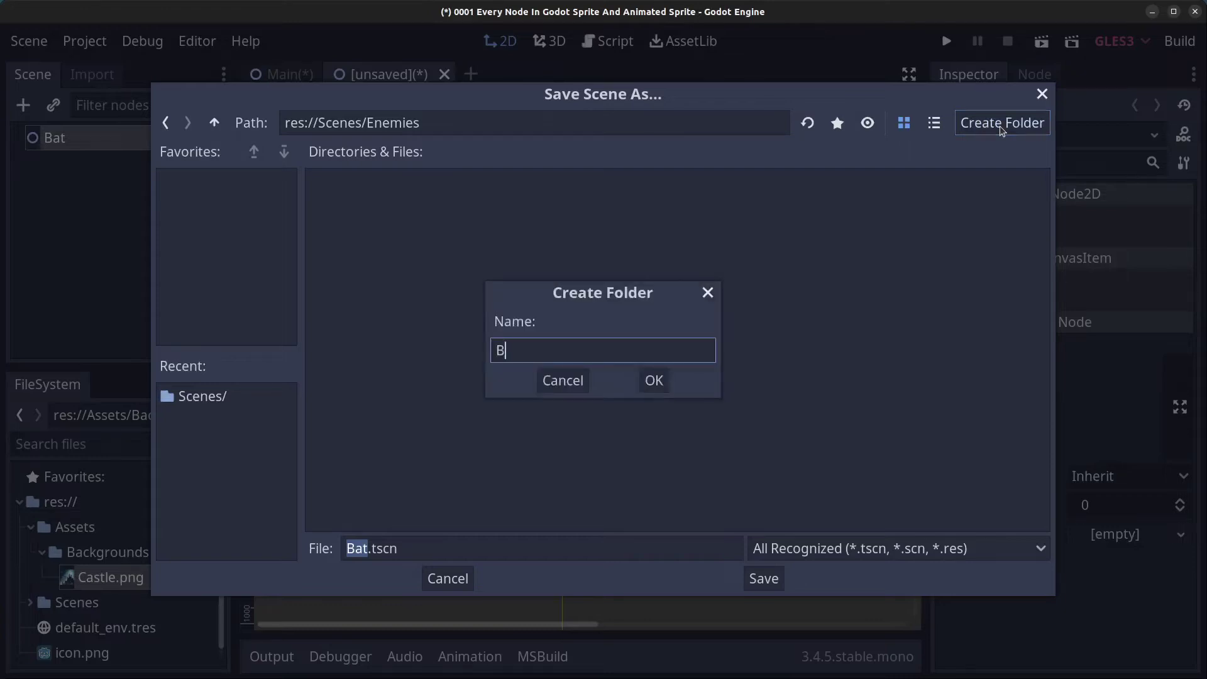
key(Return)
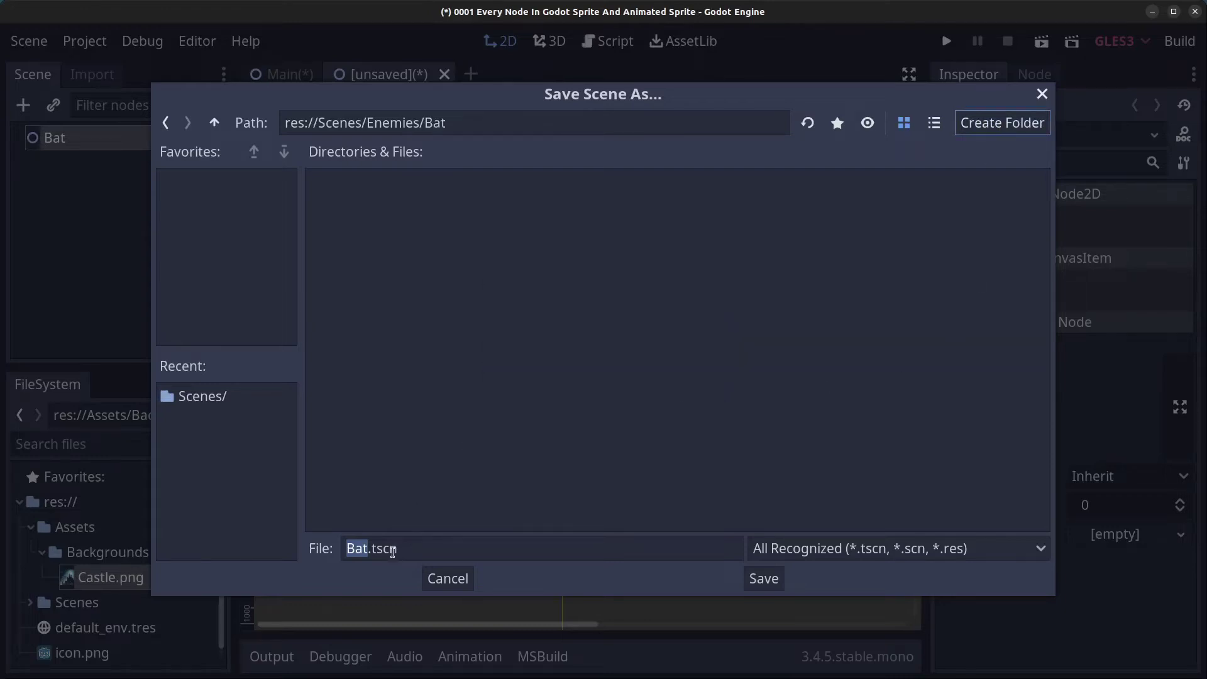
click(762, 583)
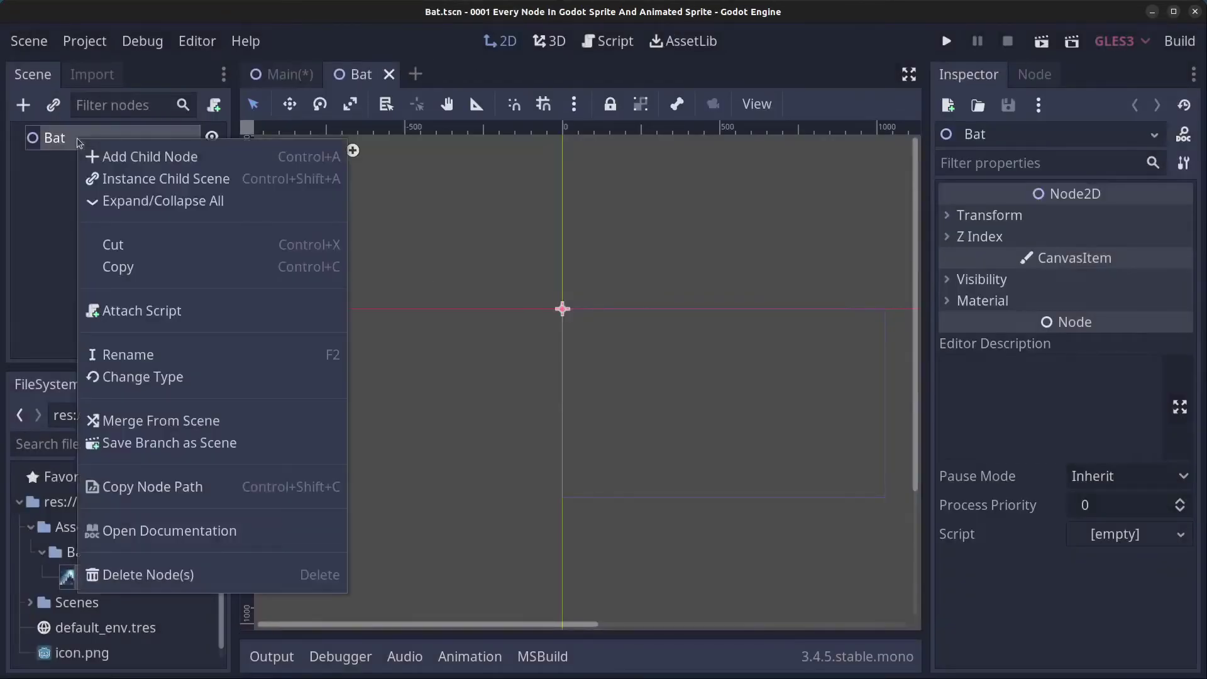
Step: Add an AnimatedSprite child node under Bat
click(169, 157)
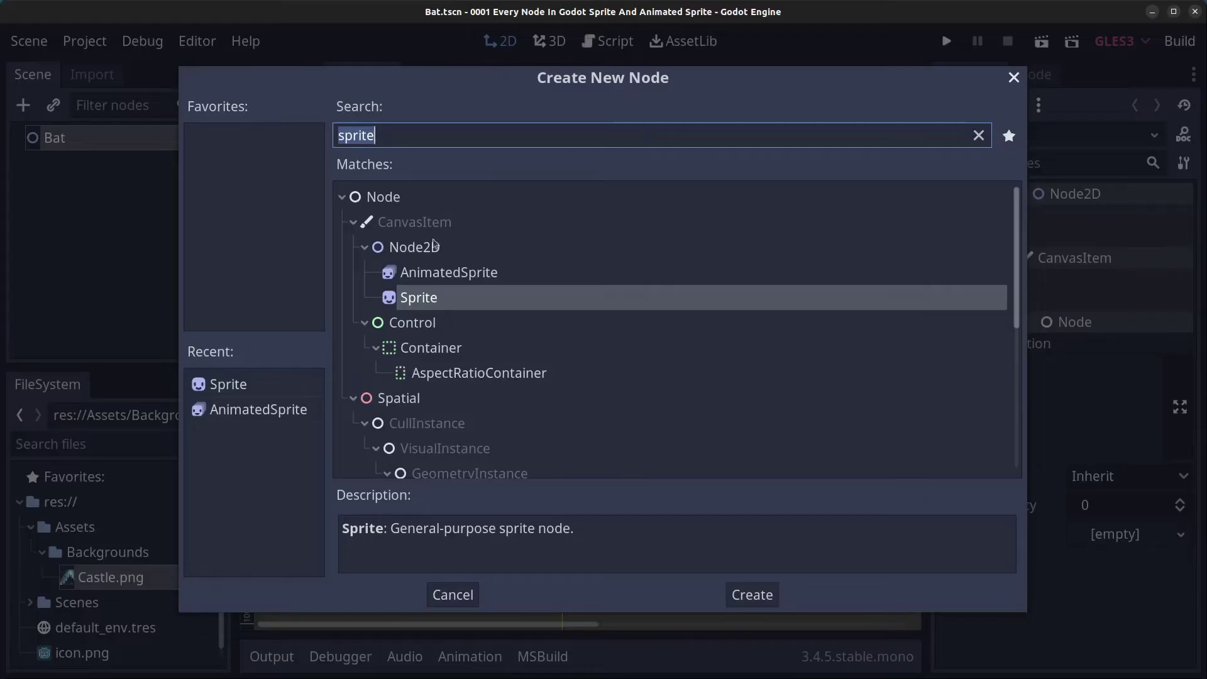
click(434, 270)
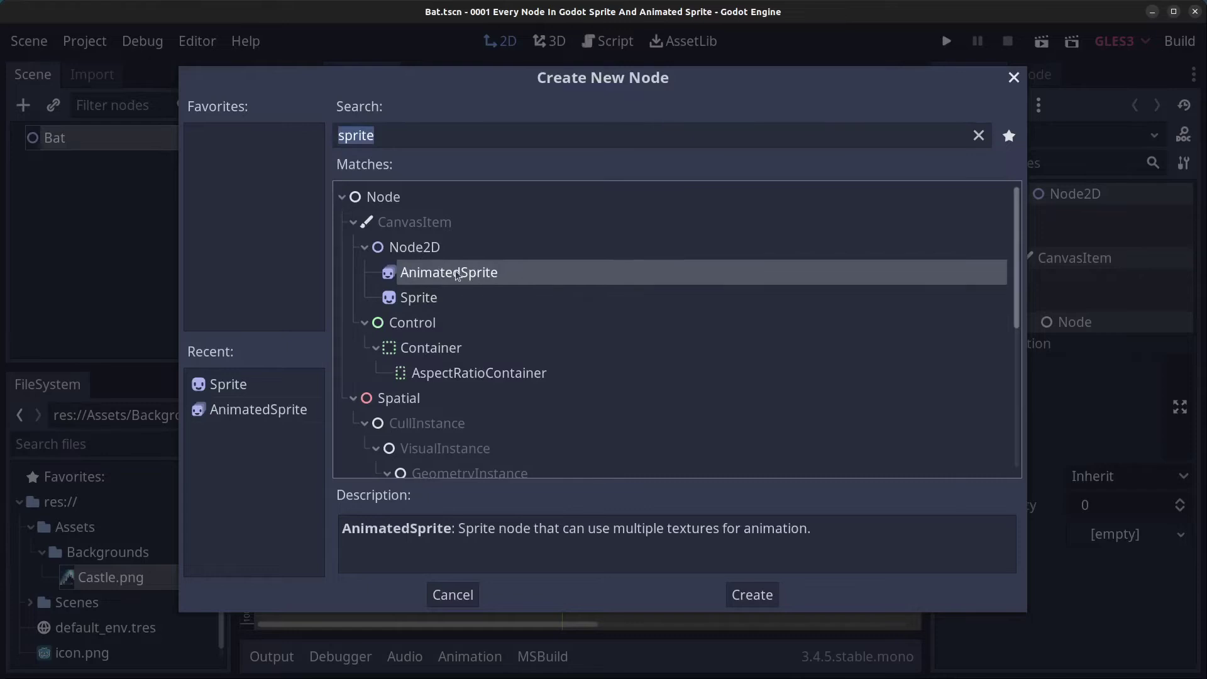
drag(431, 129, 170, 138)
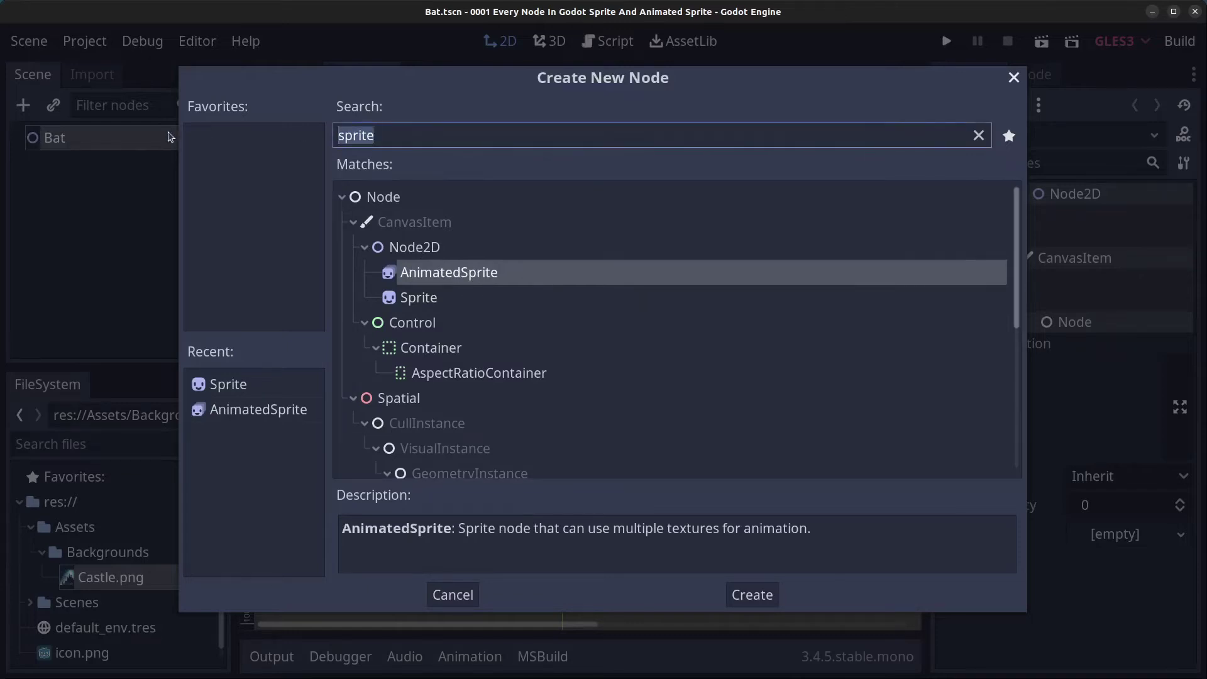
text(anima)
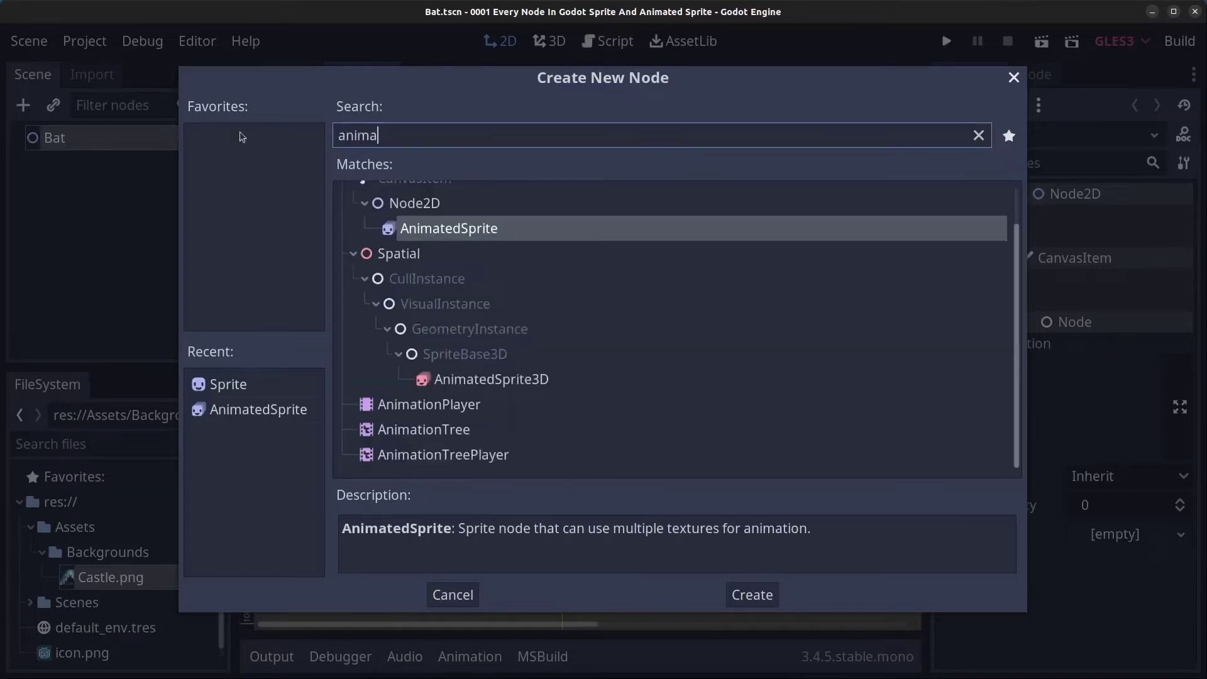
click(654, 327)
click(754, 604)
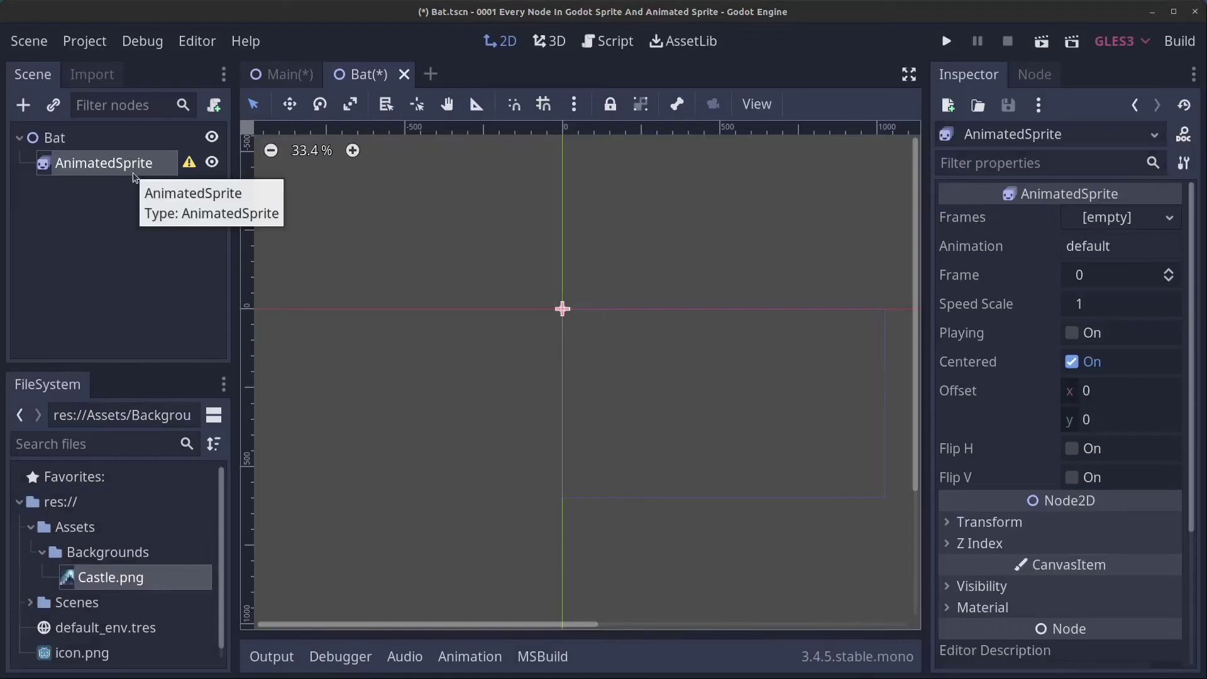
Step: Give the AnimatedSprite a new SpriteFrames resource and open it for editing
click(1125, 219)
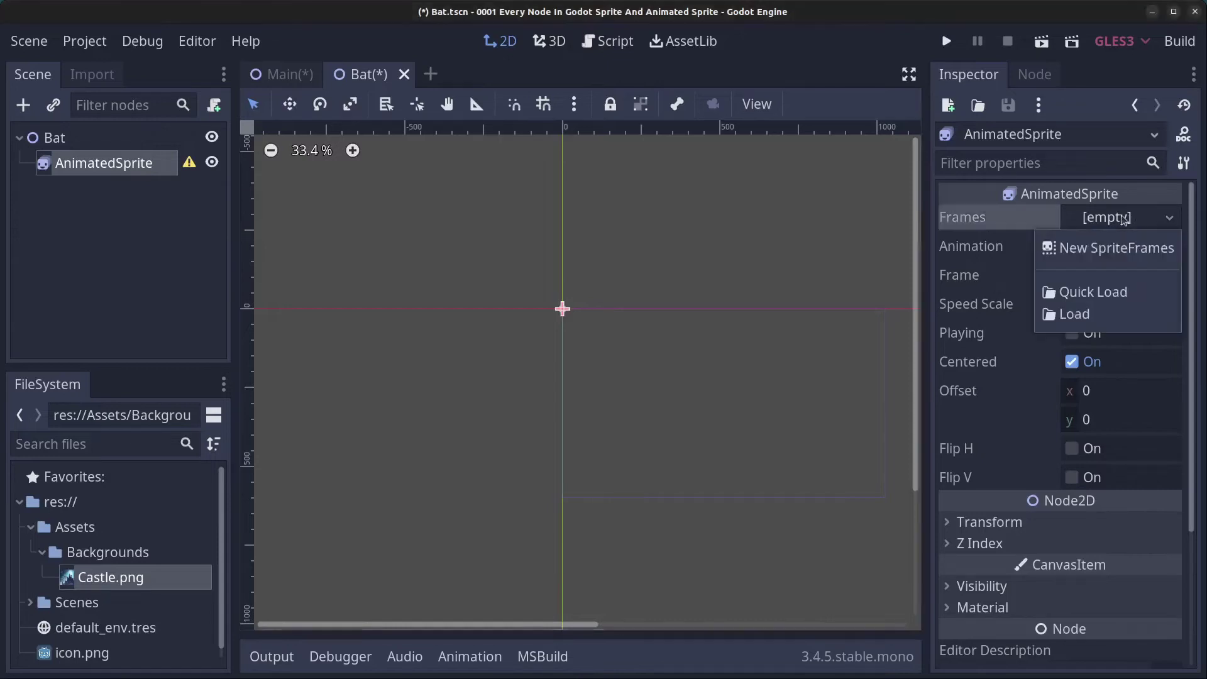
click(1106, 250)
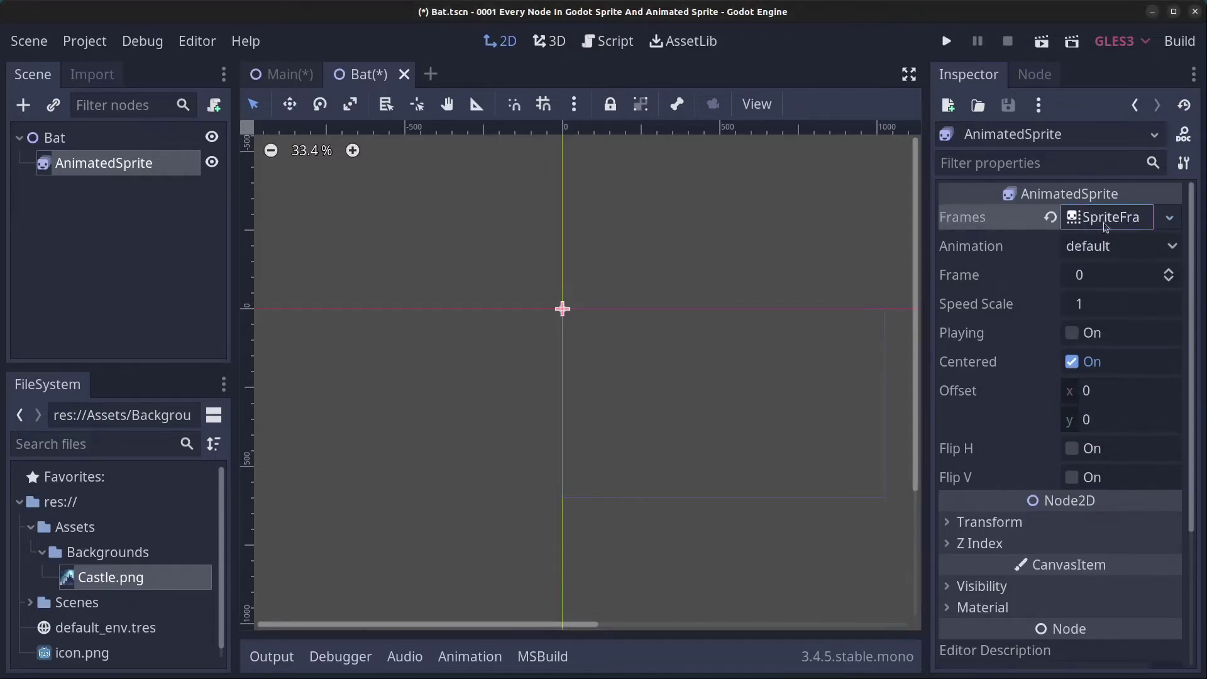
click(1094, 219)
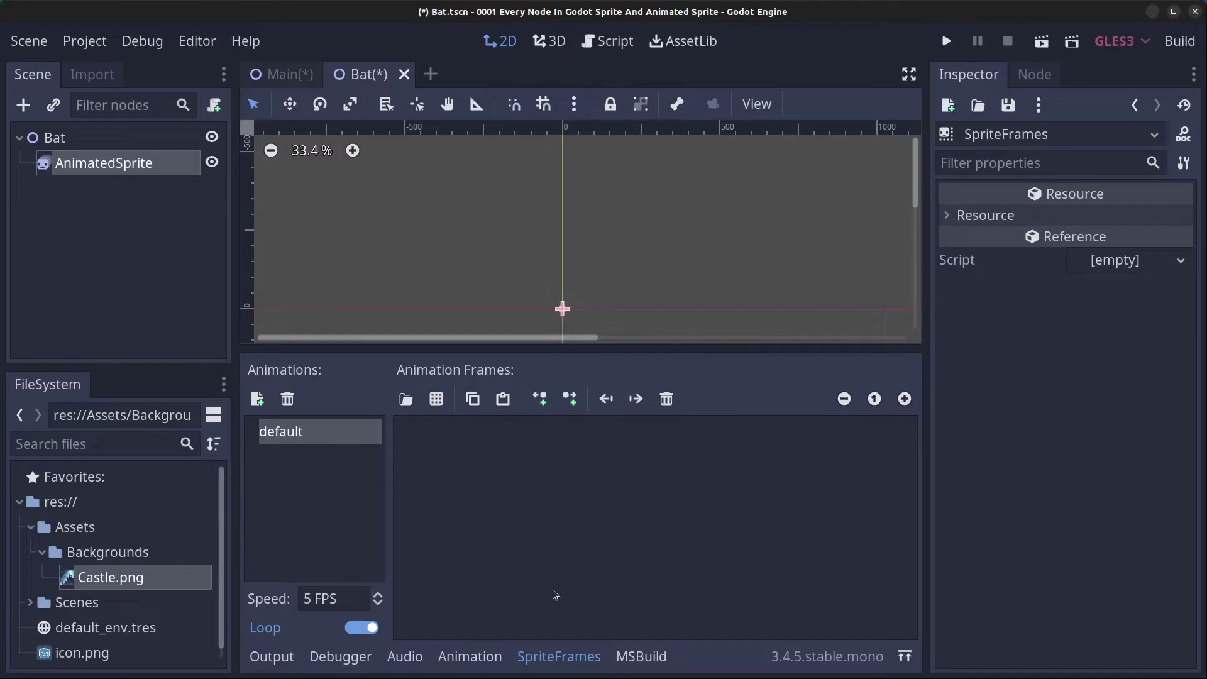
Step: Rename the default animation to Flap1
double_click(312, 440)
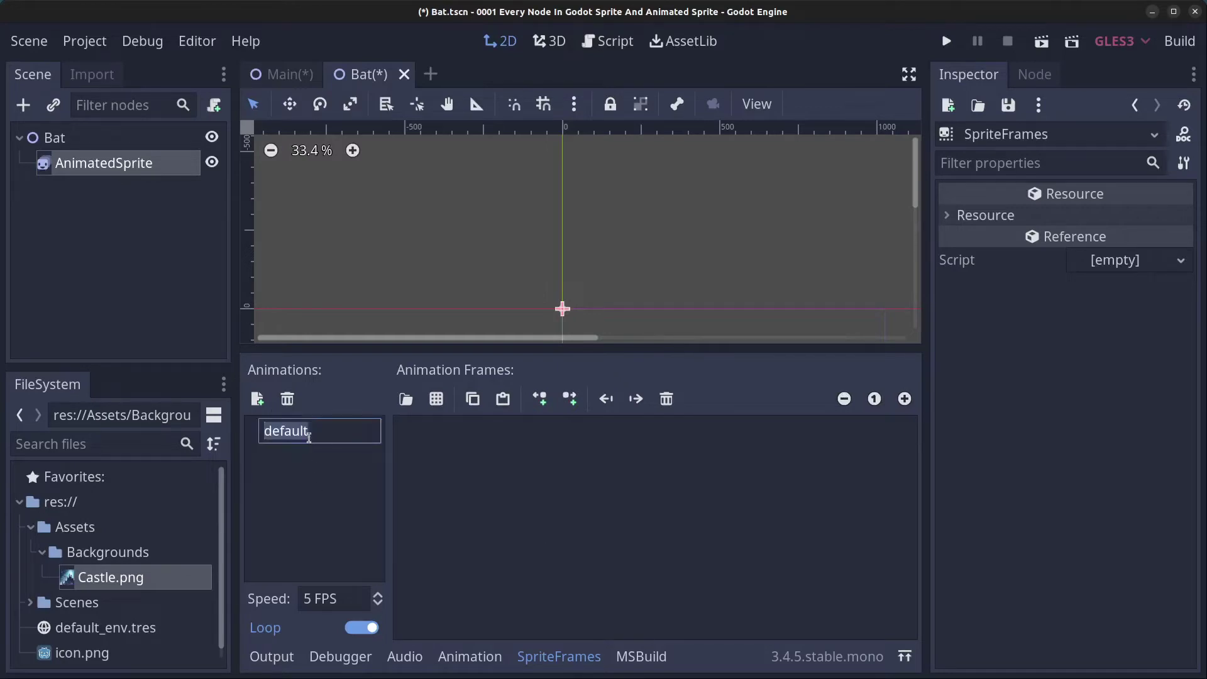
text(Flap1)
key(Return)
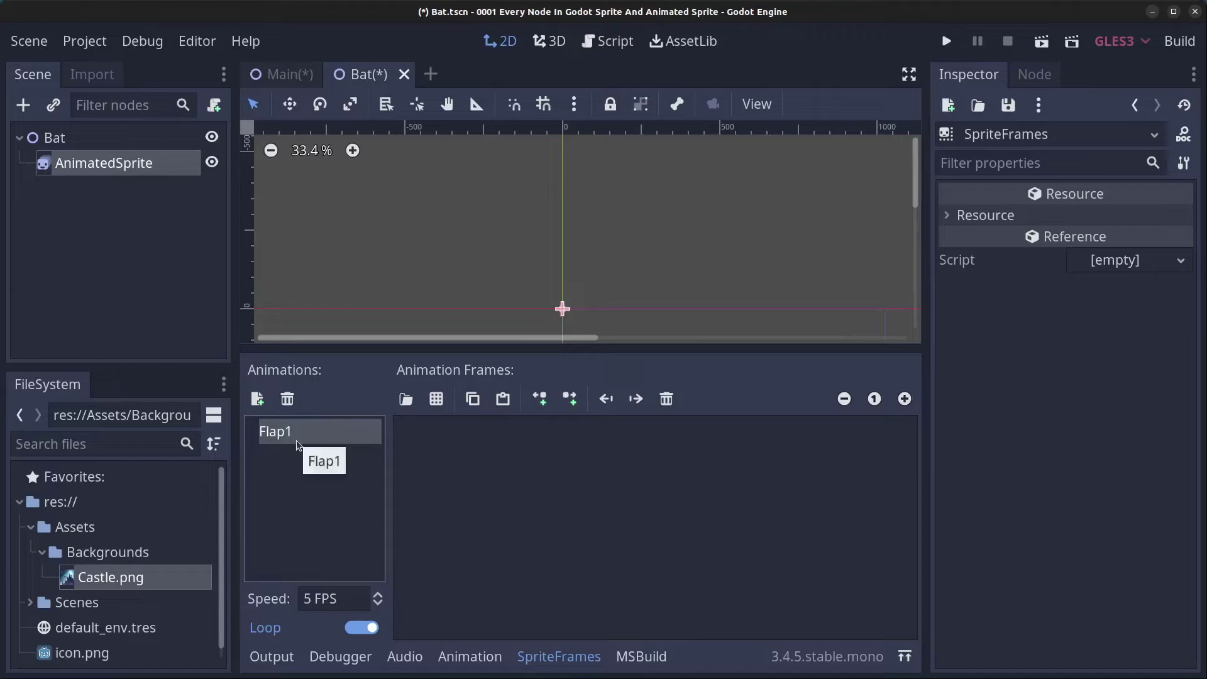
Step: Create a Gfx folder inside res://Scenes/Enemies/Bat
click(34, 605)
click(53, 627)
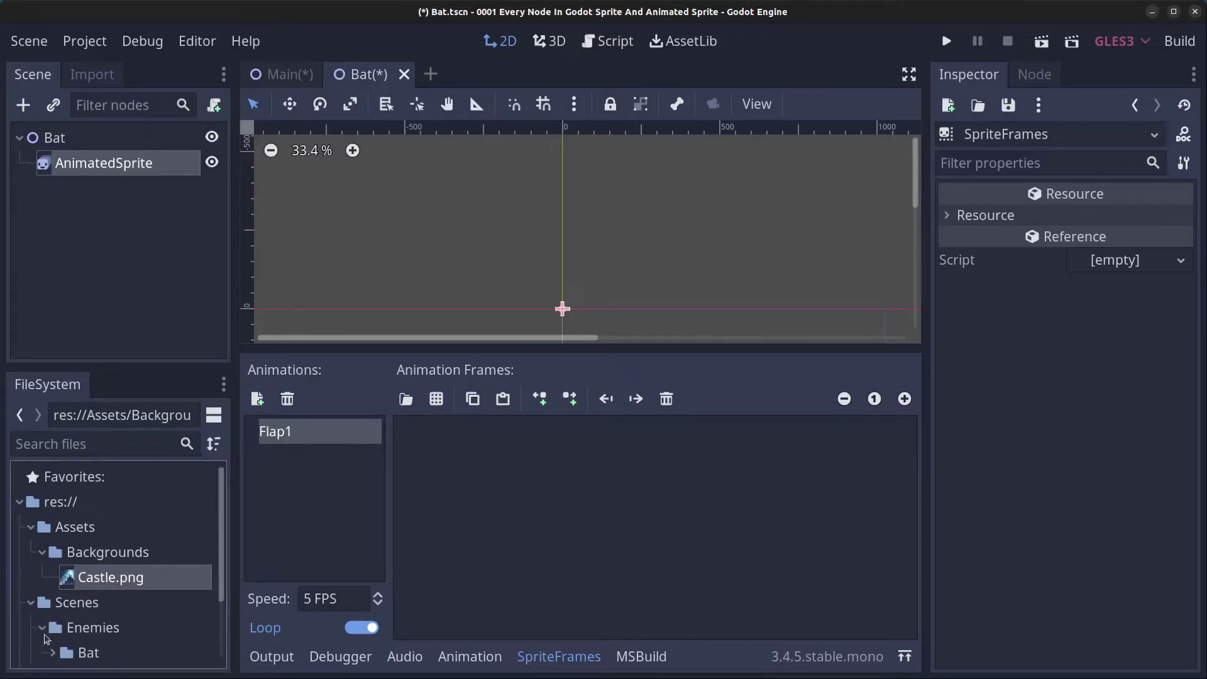
click(54, 653)
scroll(88, 638, down, 2)
scroll(87, 635, down, 2)
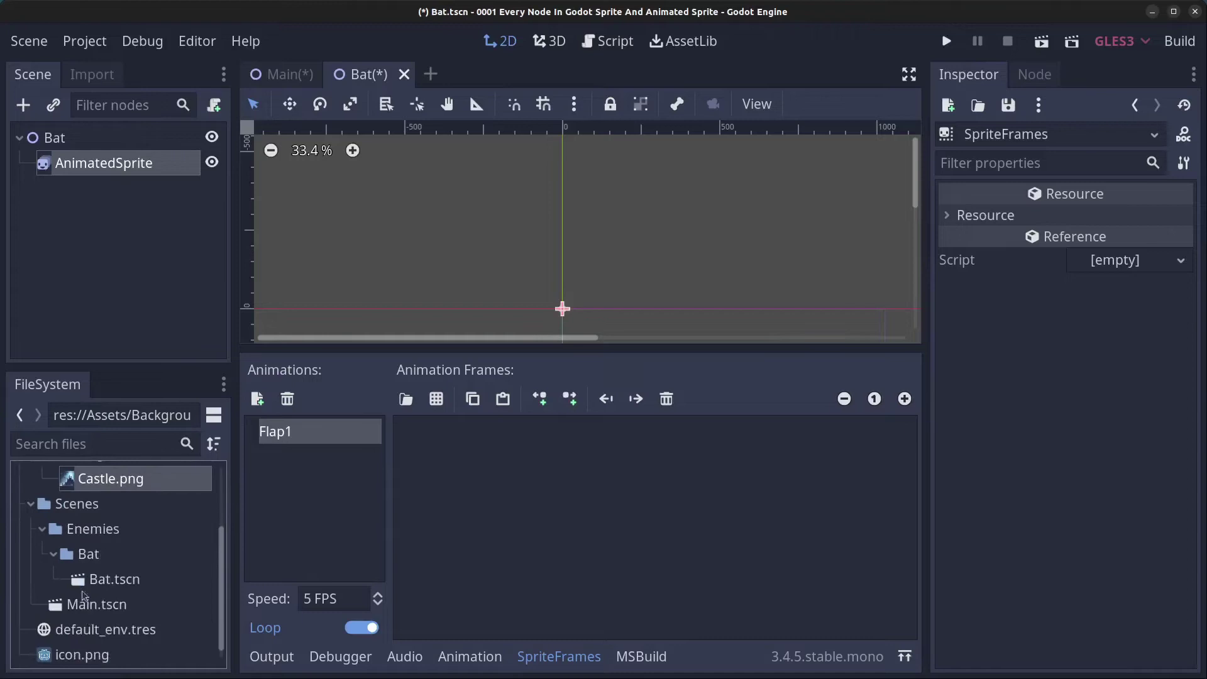
right_click(88, 555)
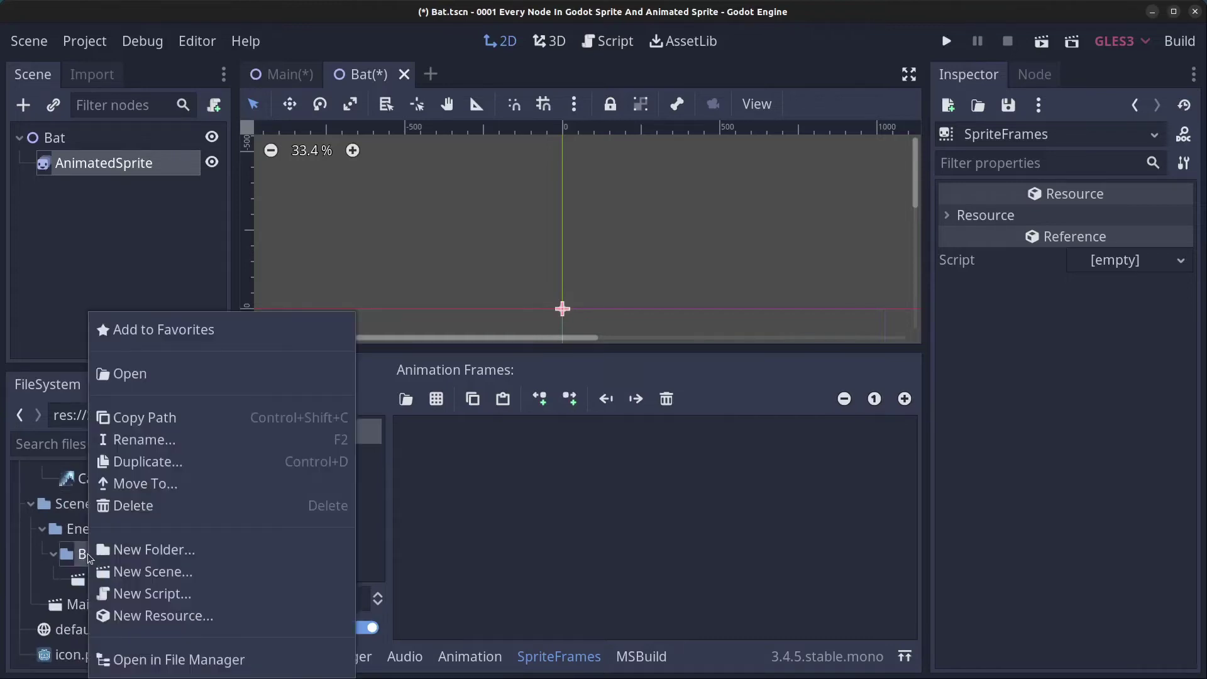
click(181, 551)
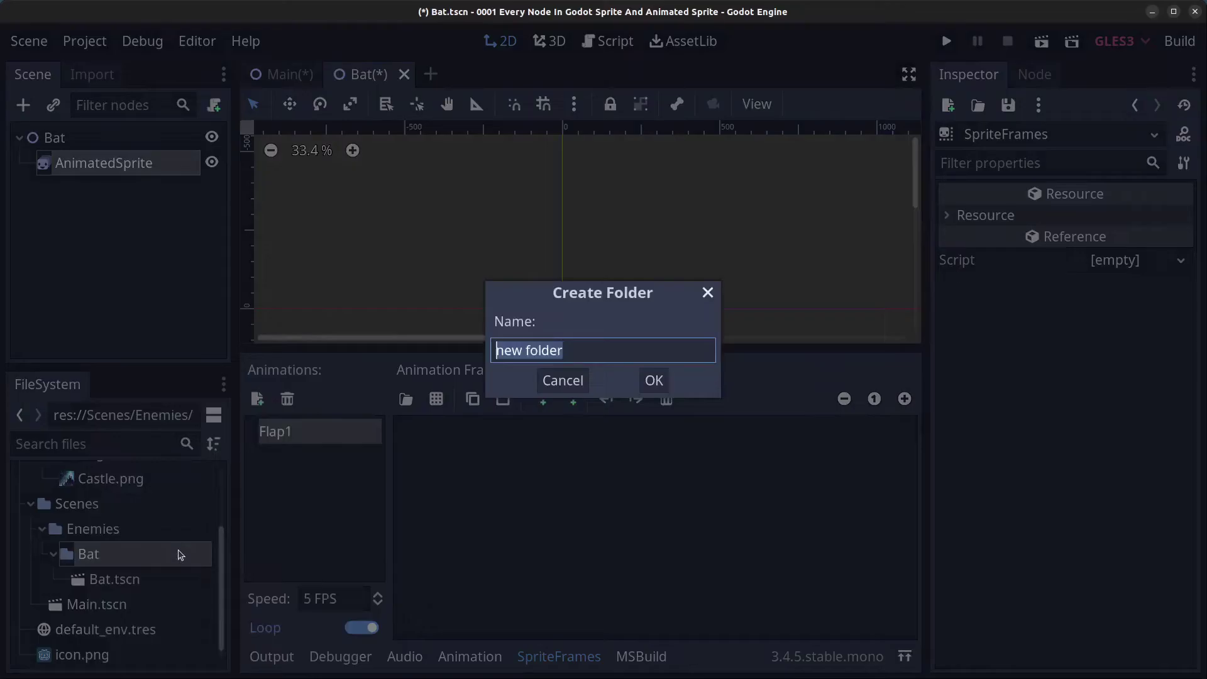
text(Gfx)
key(Return)
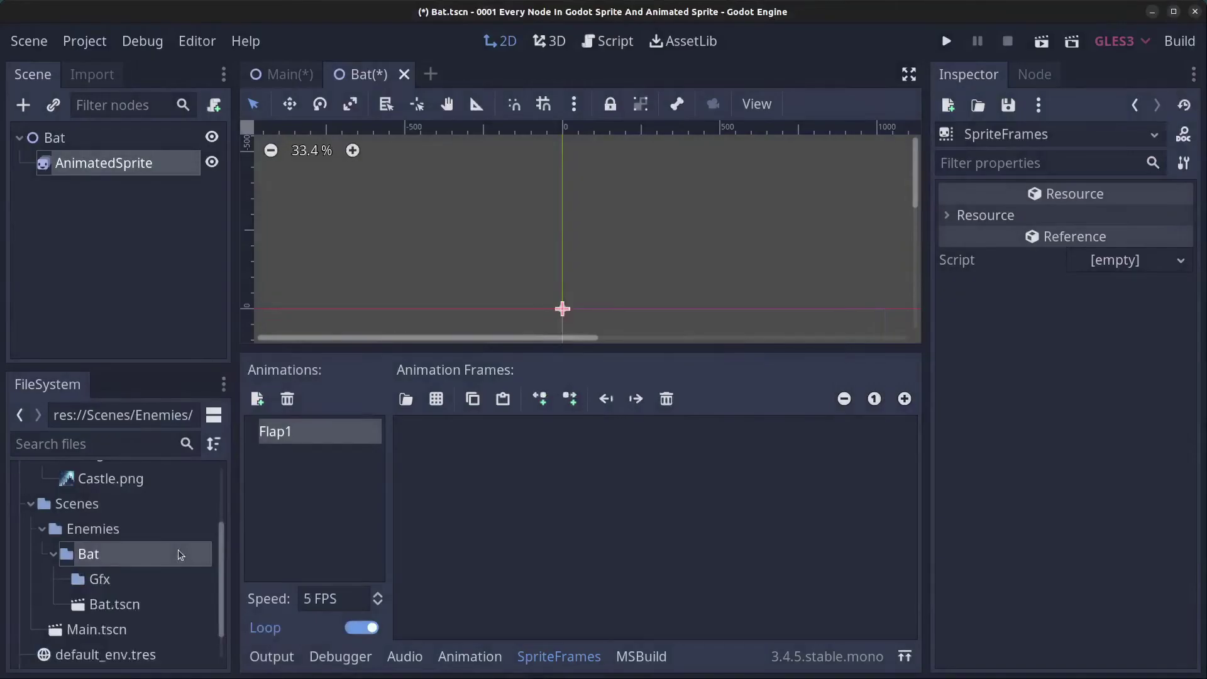
click(163, 579)
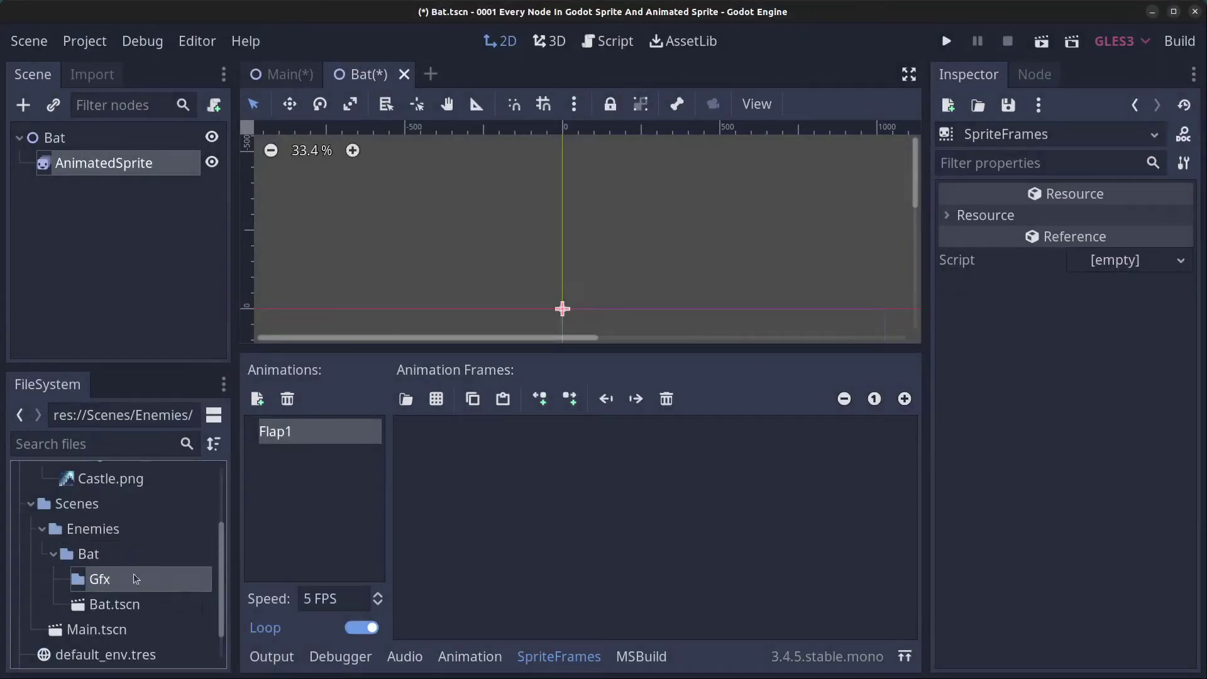
click(90, 552)
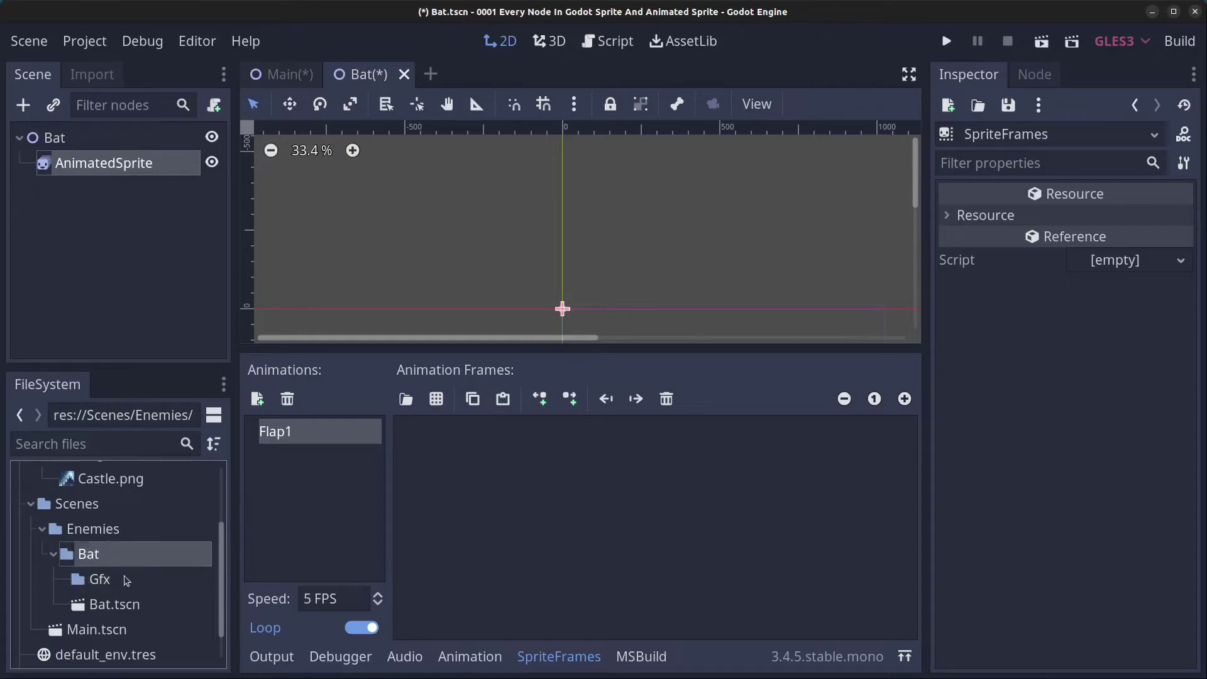
right_click(107, 583)
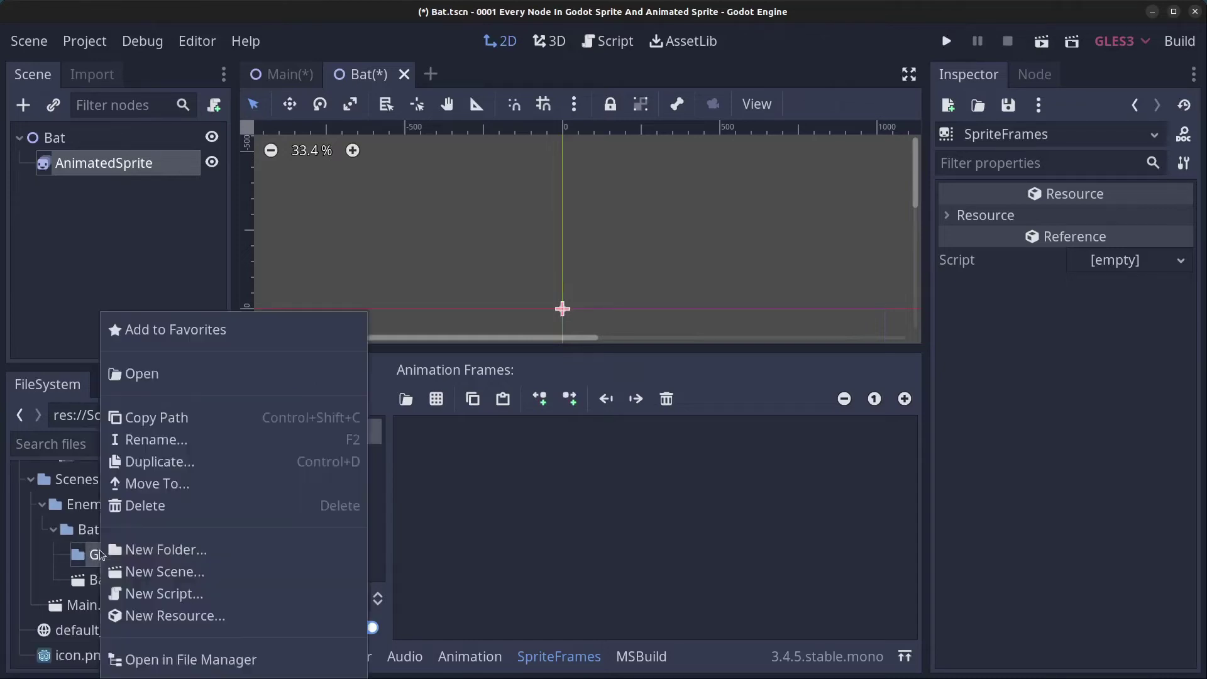
Step: Paste bat-1.png to bat-5.png and bat_all_in_one.png into Gfx via the file manager, then close it
click(203, 662)
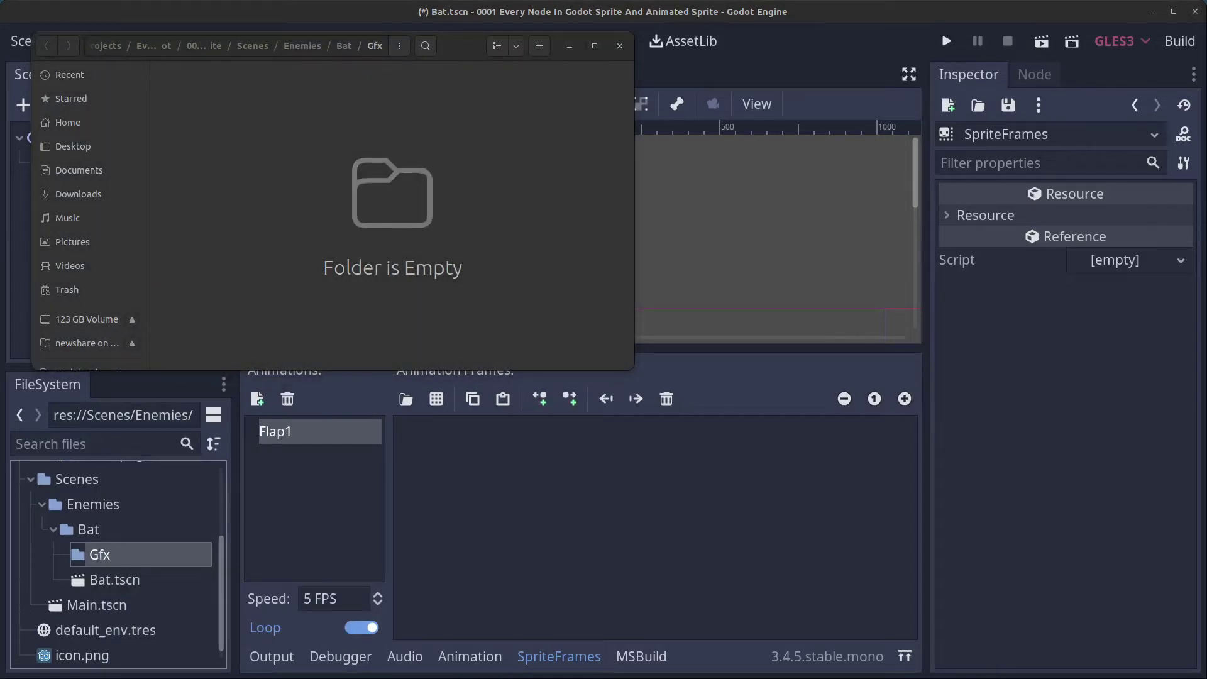
right_click(290, 130)
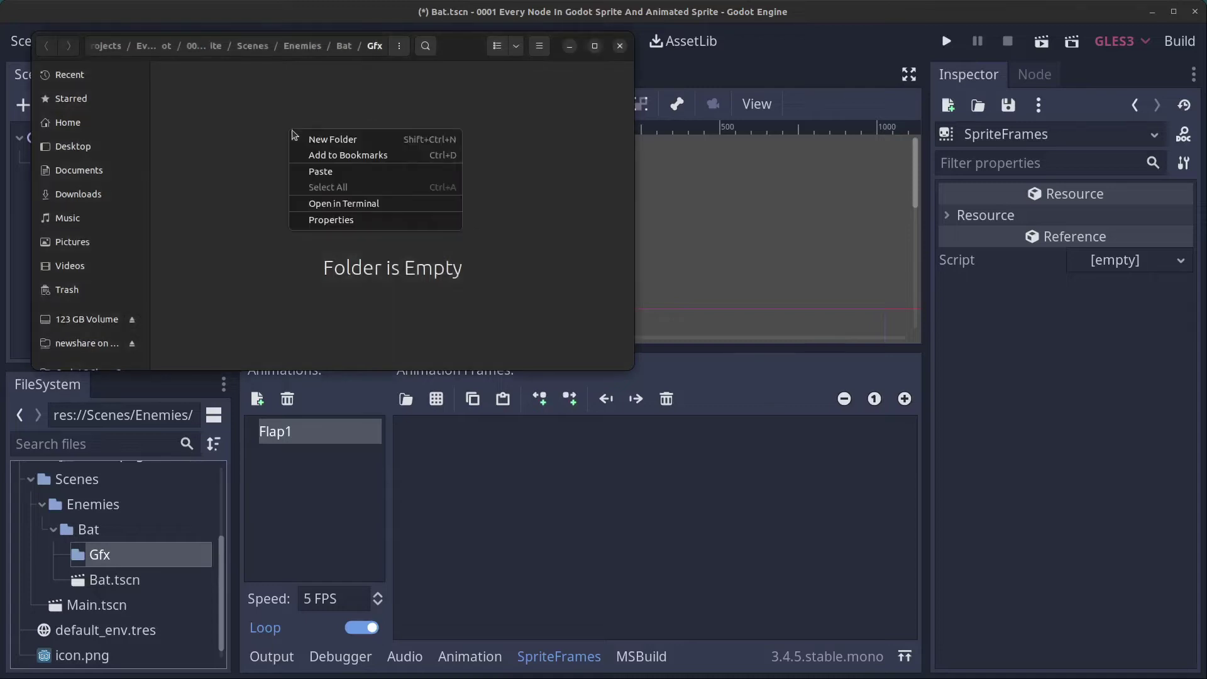
click(330, 173)
click(438, 88)
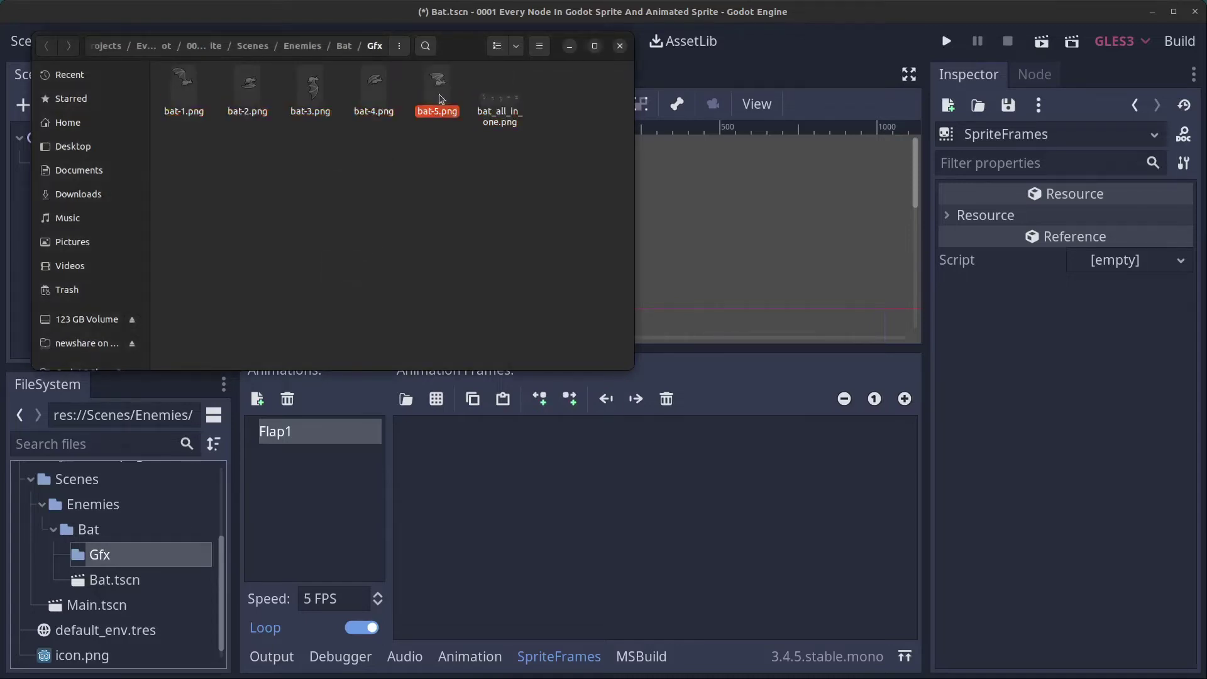
shift+click(184, 88)
click(524, 124)
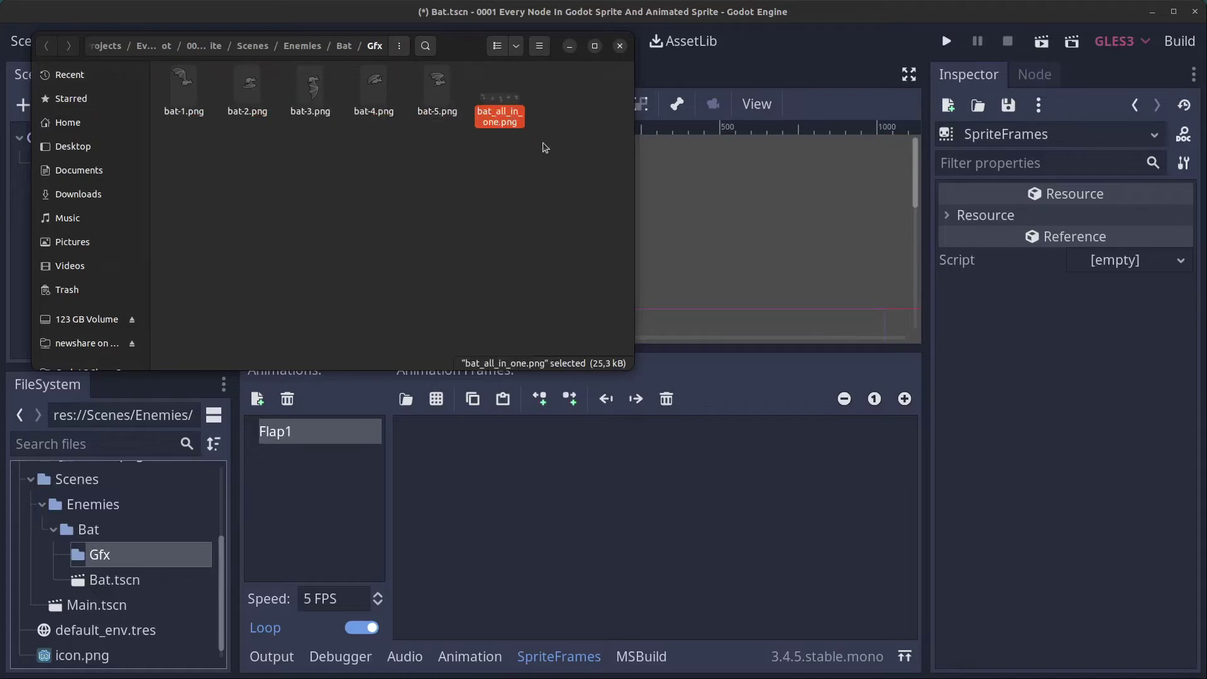
click(620, 47)
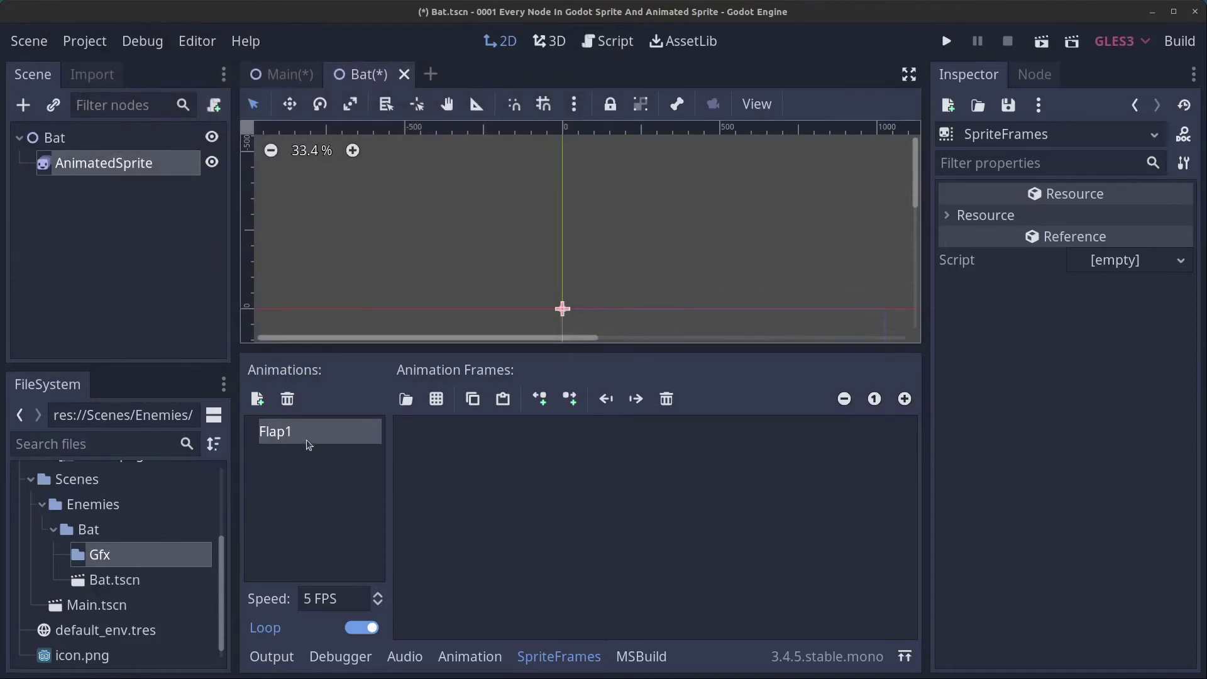
Step: Add bat-1.png through bat-5.png to Flap1 as frames 0–4
click(63, 555)
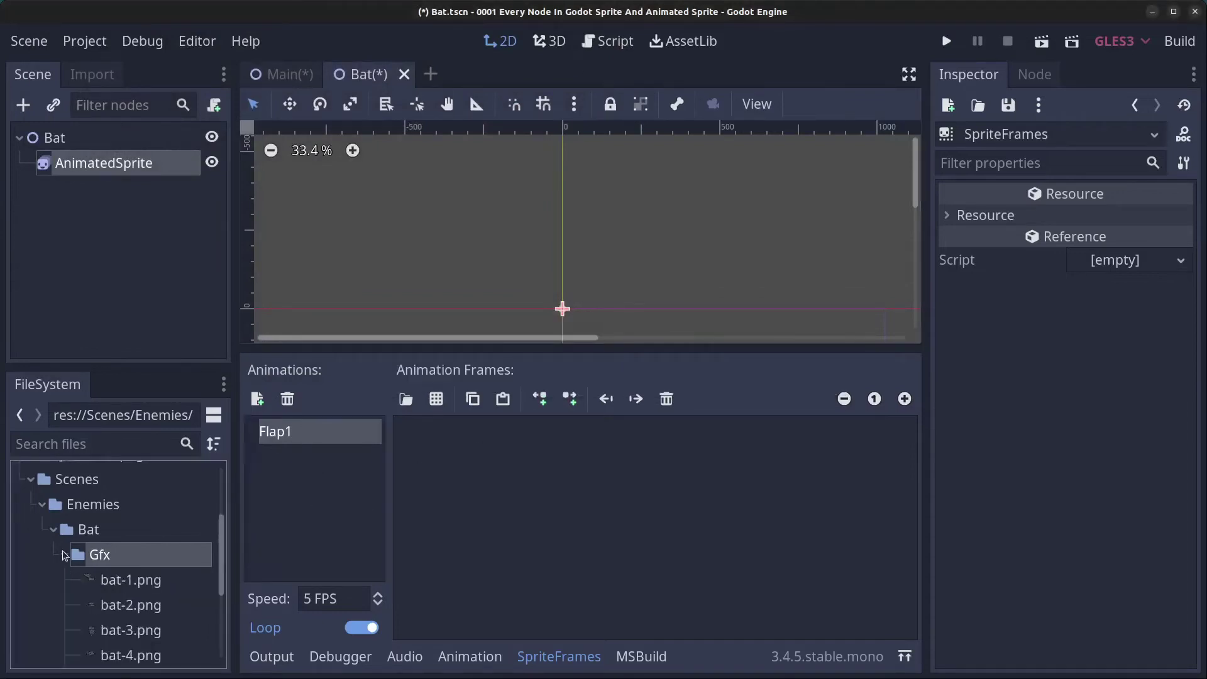
scroll(179, 552, down, 2)
click(141, 536)
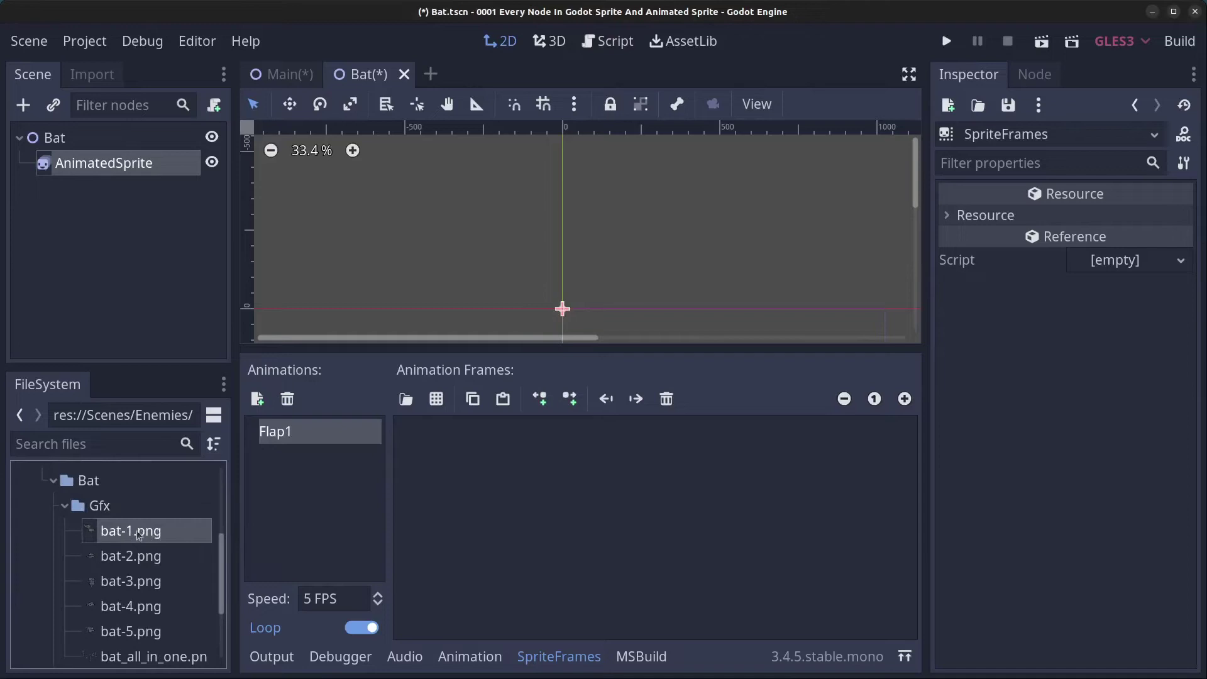
scroll(157, 559, down, 1)
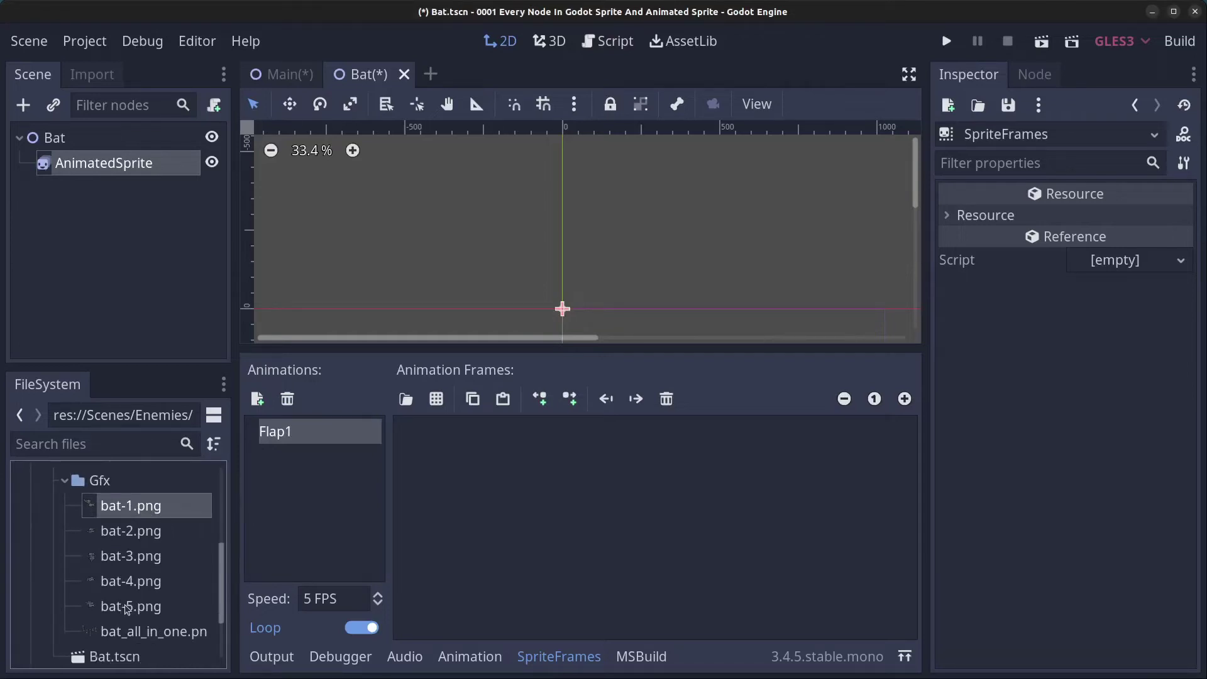
shift+click(127, 608)
drag(141, 558, 481, 460)
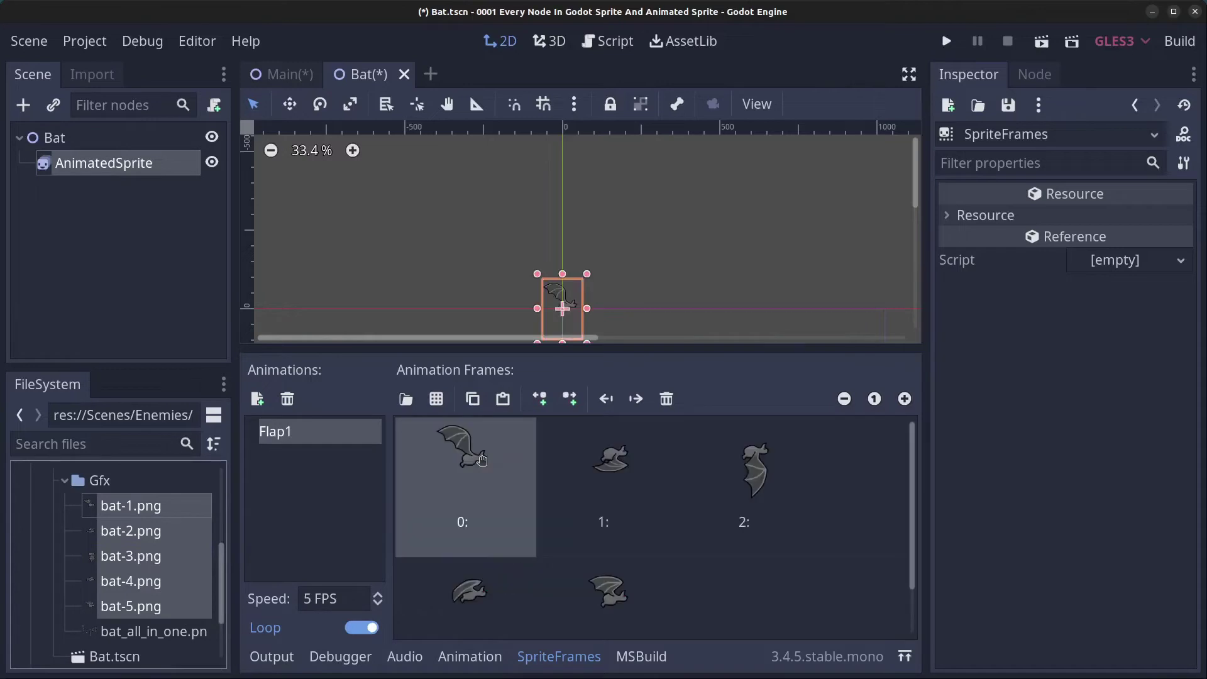
Step: Resize the frame thumbnails so all five fit, and add an empty New Anim animation
click(845, 398)
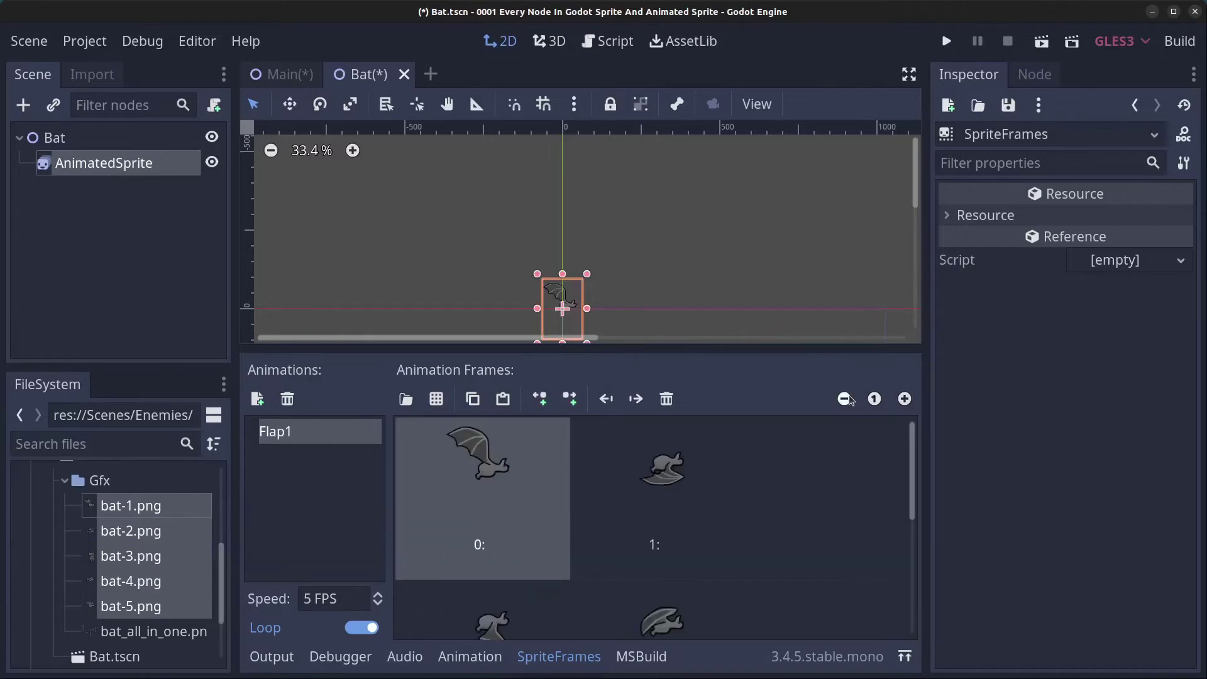
click(846, 399)
click(846, 399)
click(845, 399)
click(845, 399)
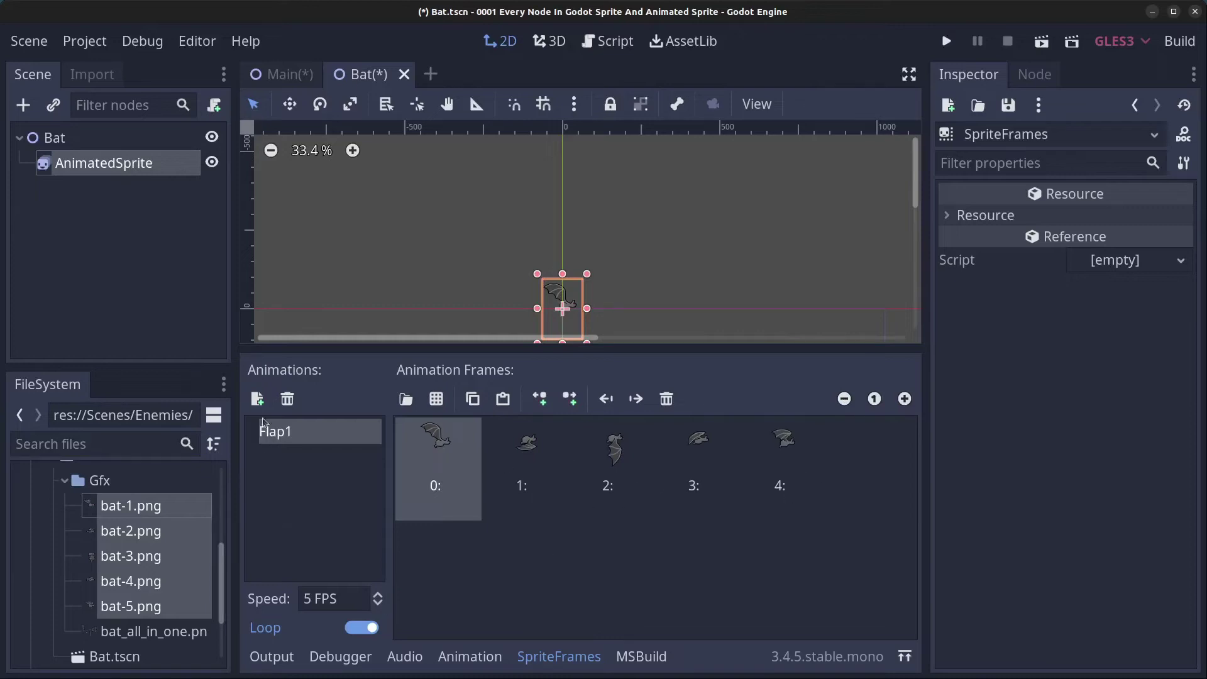
click(257, 399)
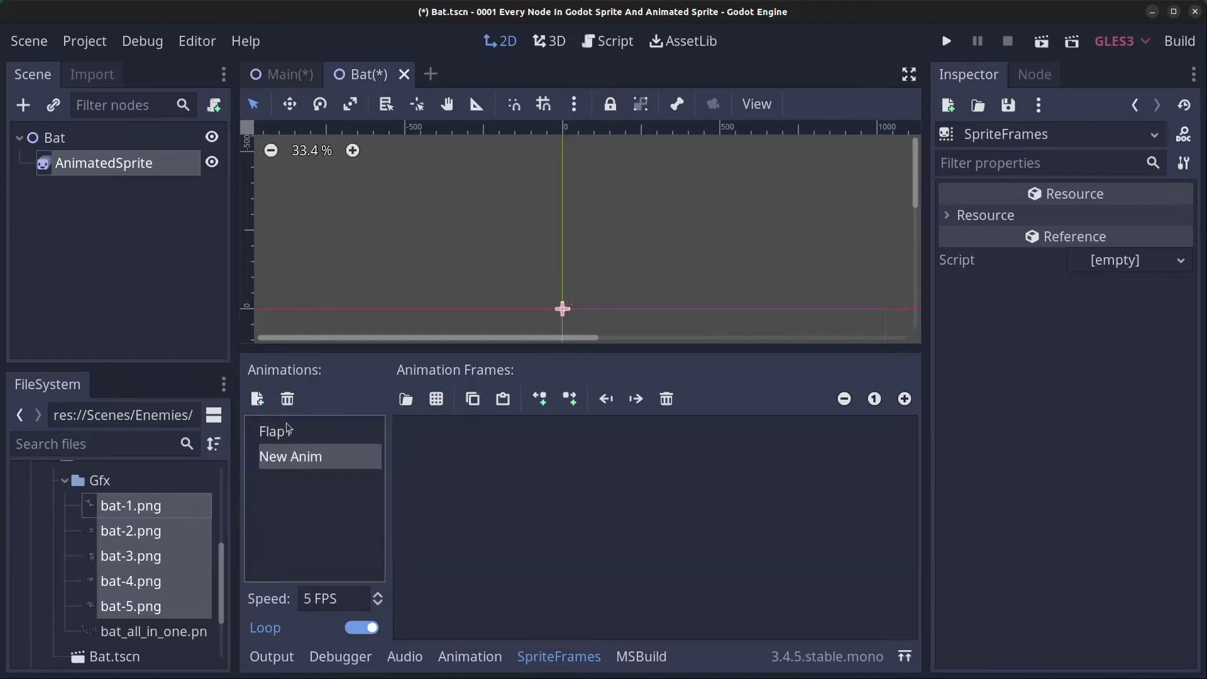
Step: Rename the new animation to Flap2
double_click(306, 457)
text(Flap2)
key(Return)
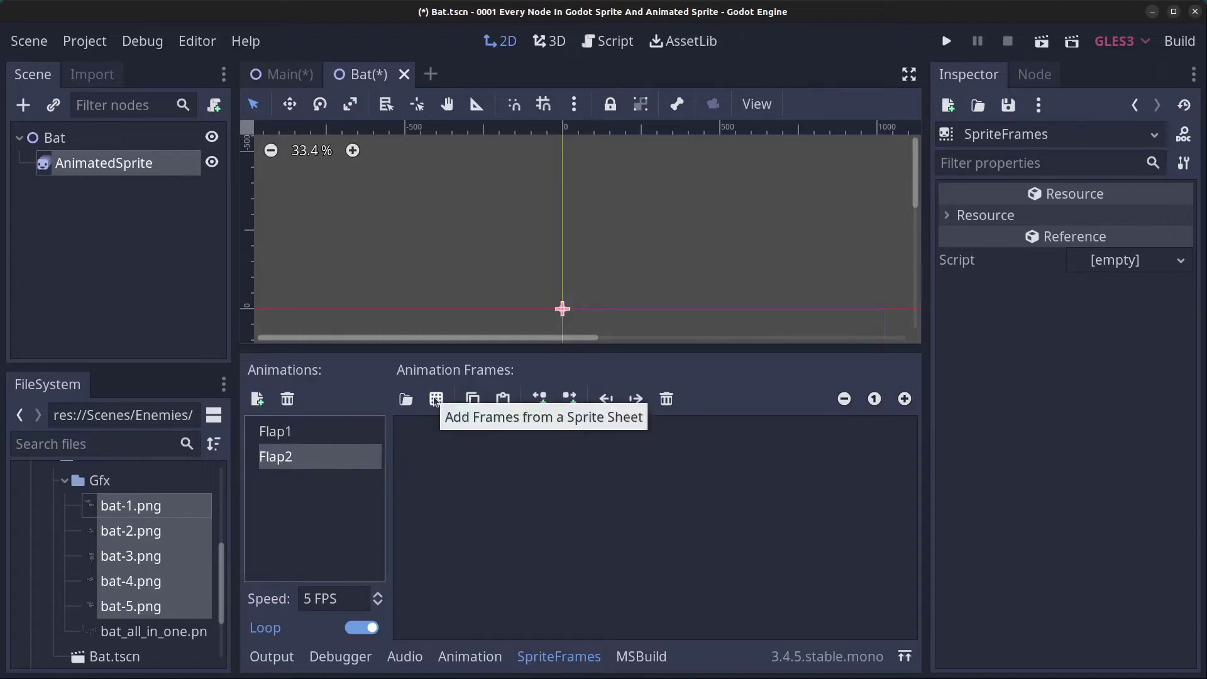
Step: Load bat_all_in_one.png from Enemies/Bat/Gfx as a sprite sheet for the animation
click(435, 400)
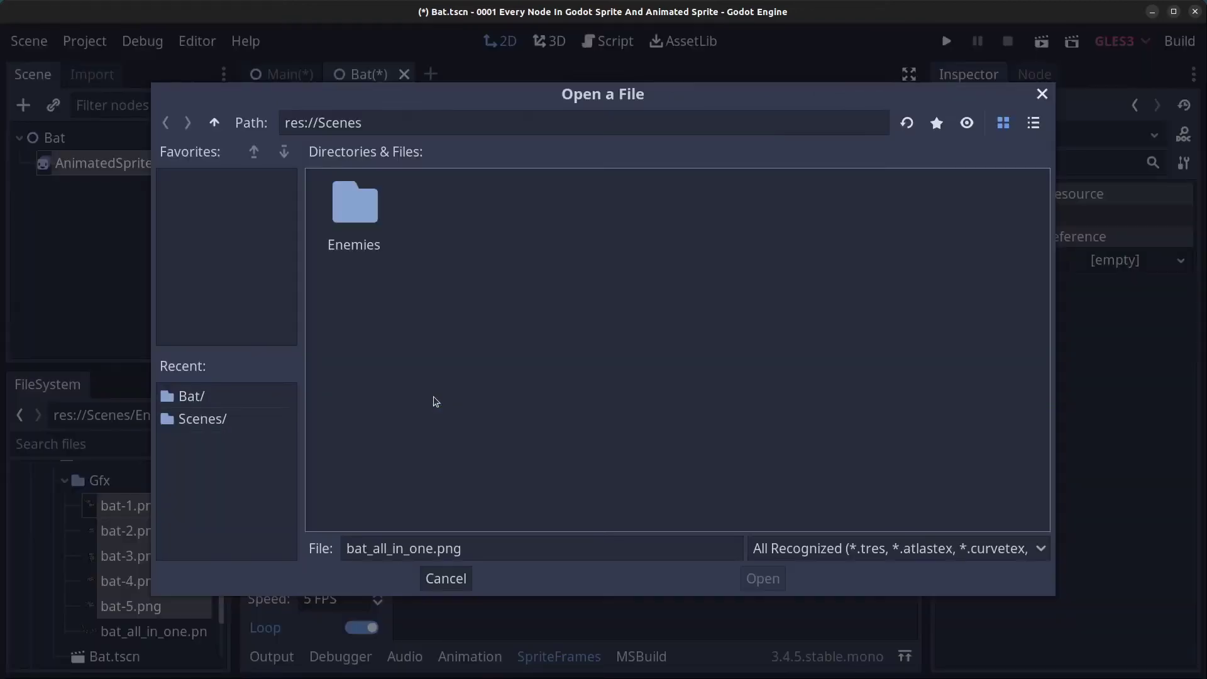
double_click(366, 223)
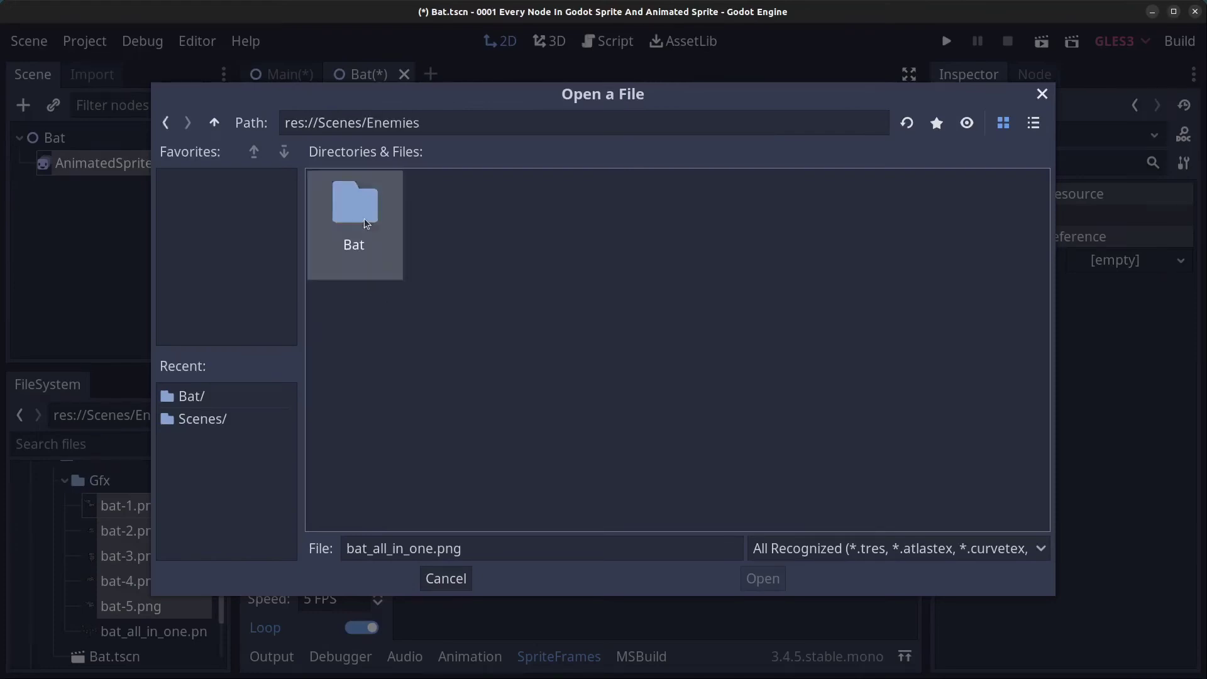
double_click(366, 223)
double_click(367, 223)
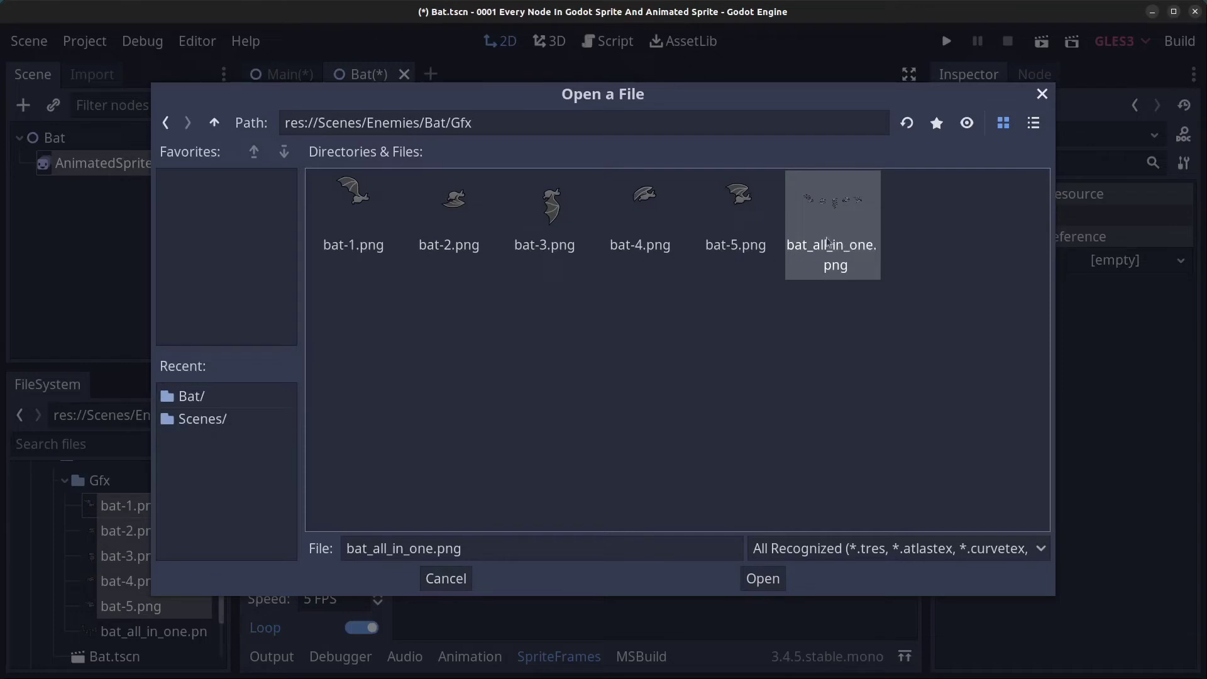
click(764, 578)
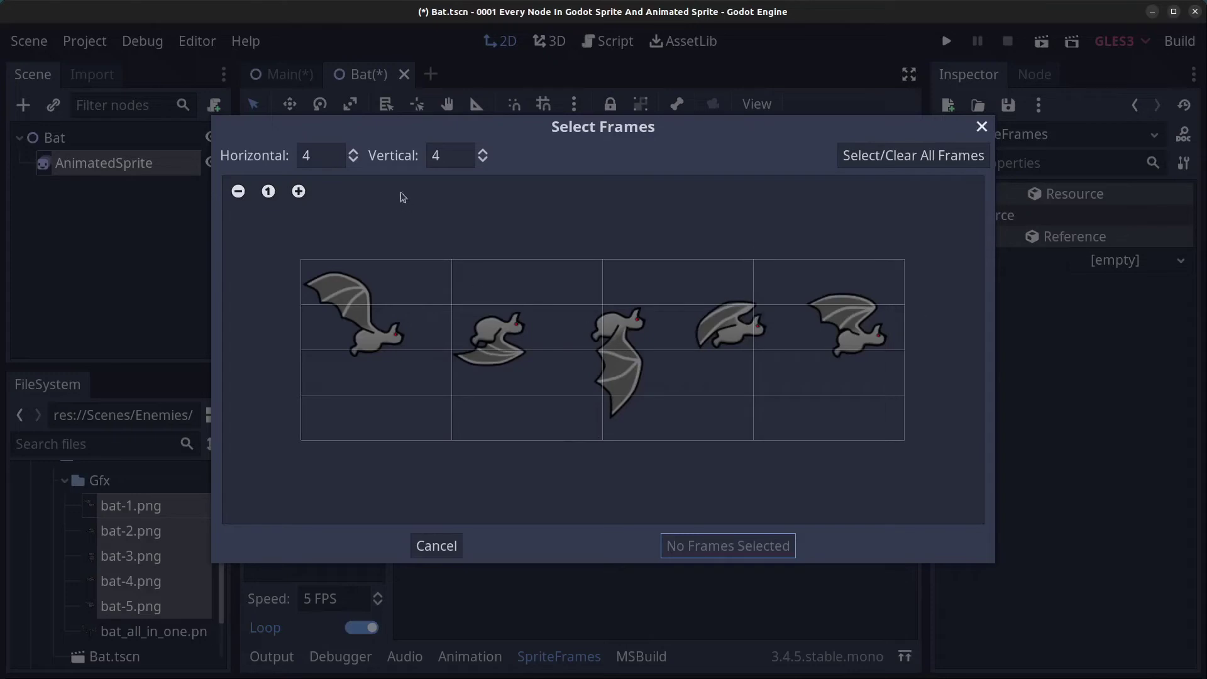
Step: Slice the sprite sheet into a 5-by-1 grid (Horizontal 5, Vertical 1)
click(338, 158)
text(5)
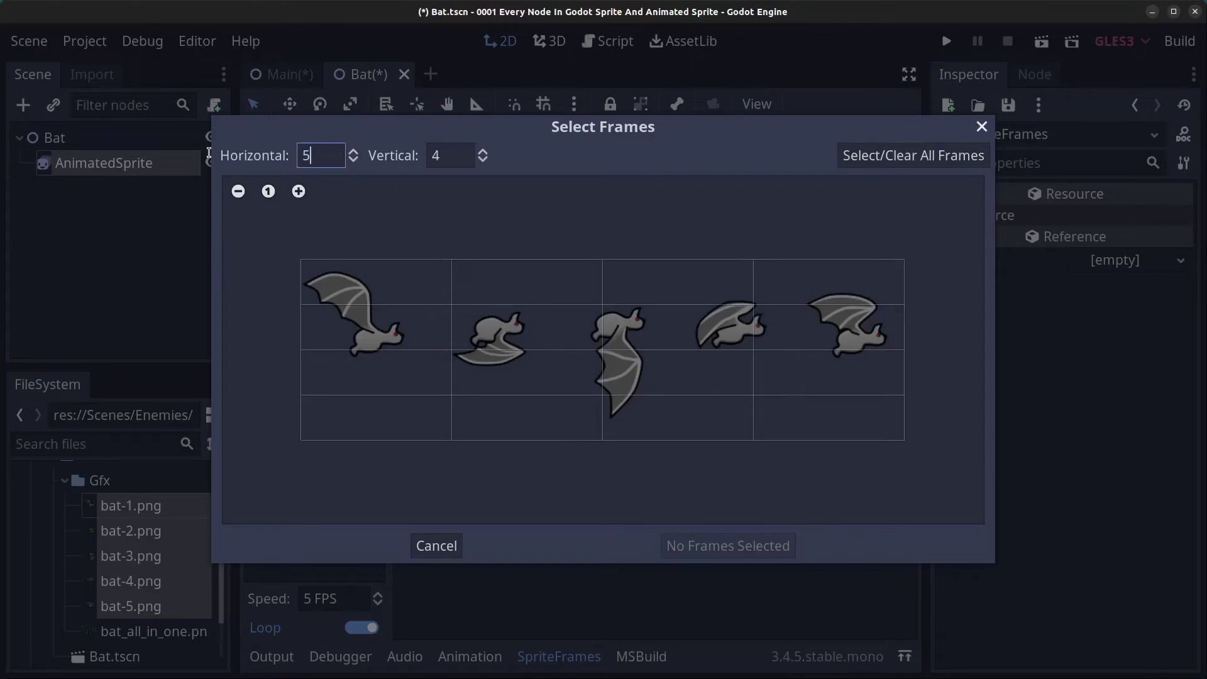
key(Return)
click(461, 154)
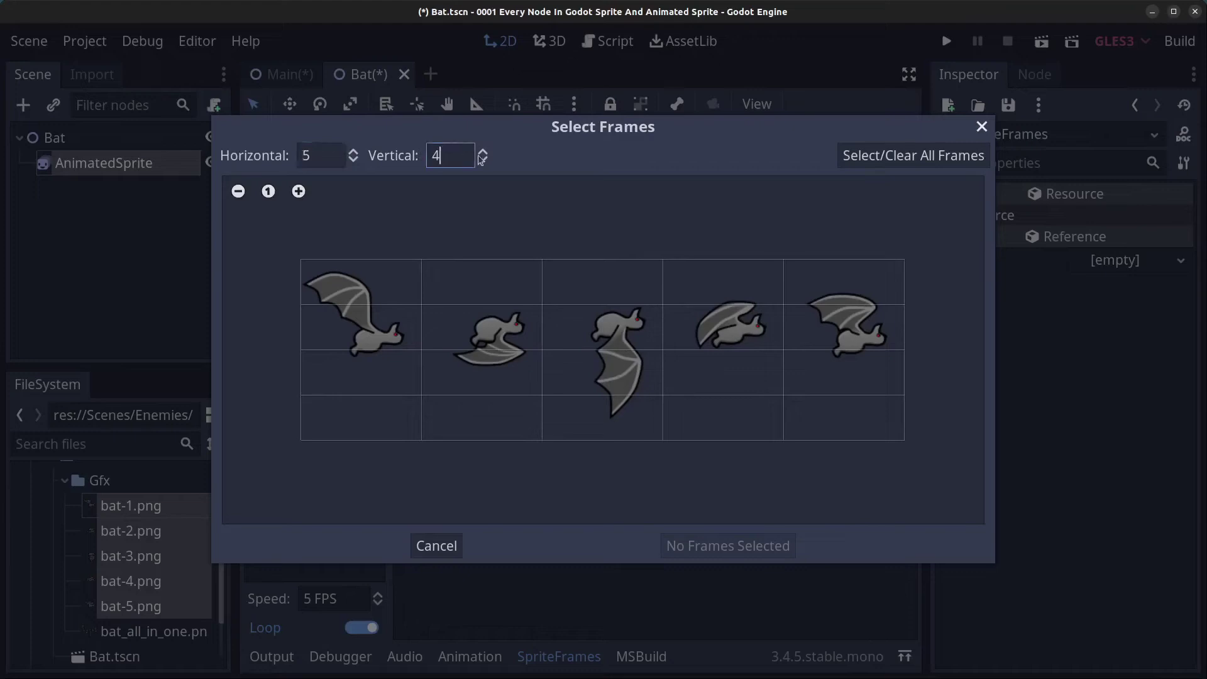
key(BackSpace)
text(1)
key(Return)
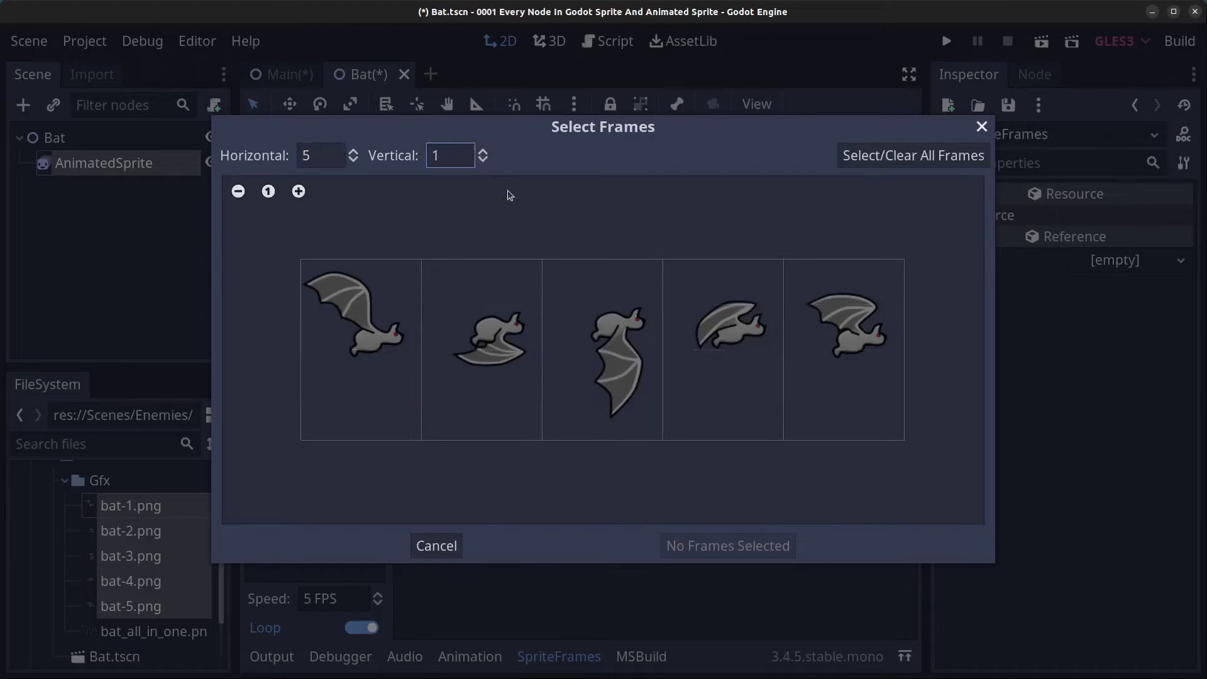
Step: Select all five bat frames and add them to Flap2
click(393, 324)
click(490, 336)
click(600, 344)
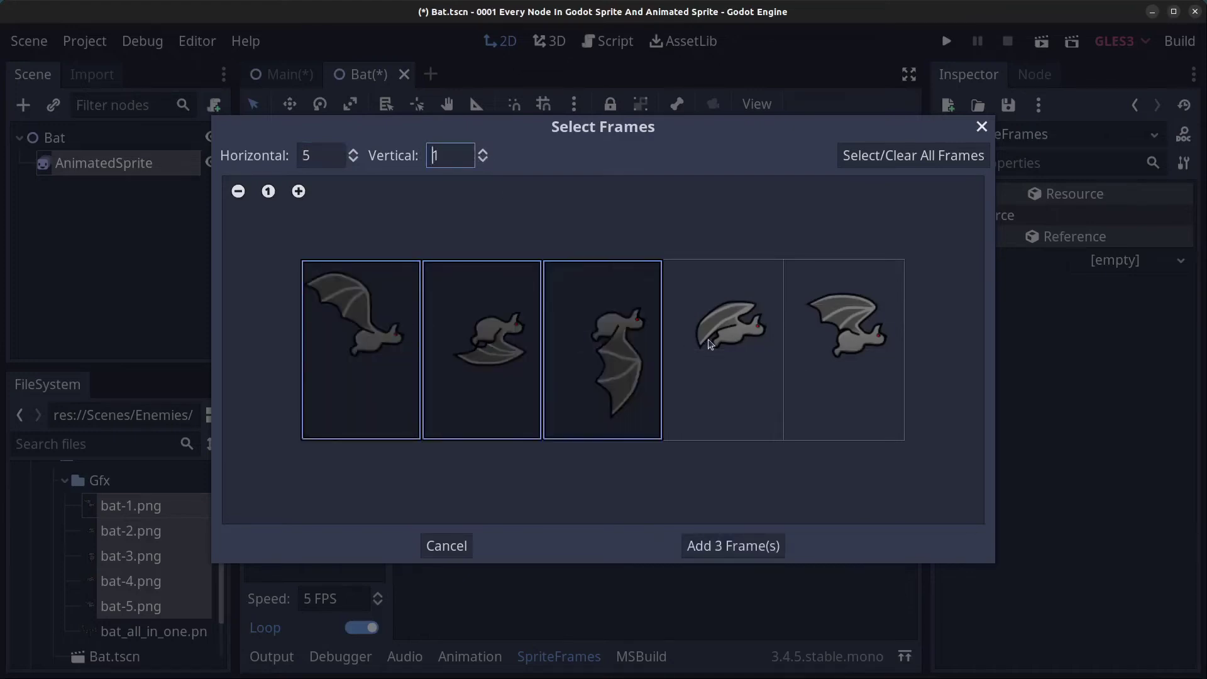
click(709, 344)
click(913, 158)
click(913, 157)
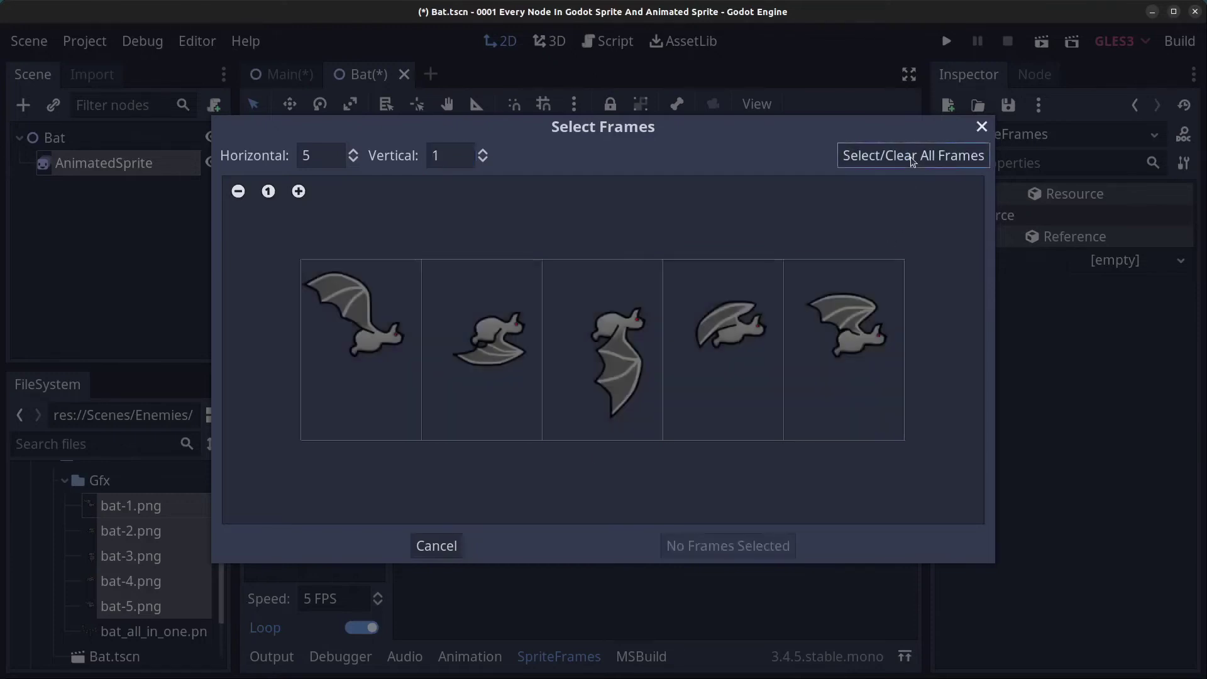
click(898, 156)
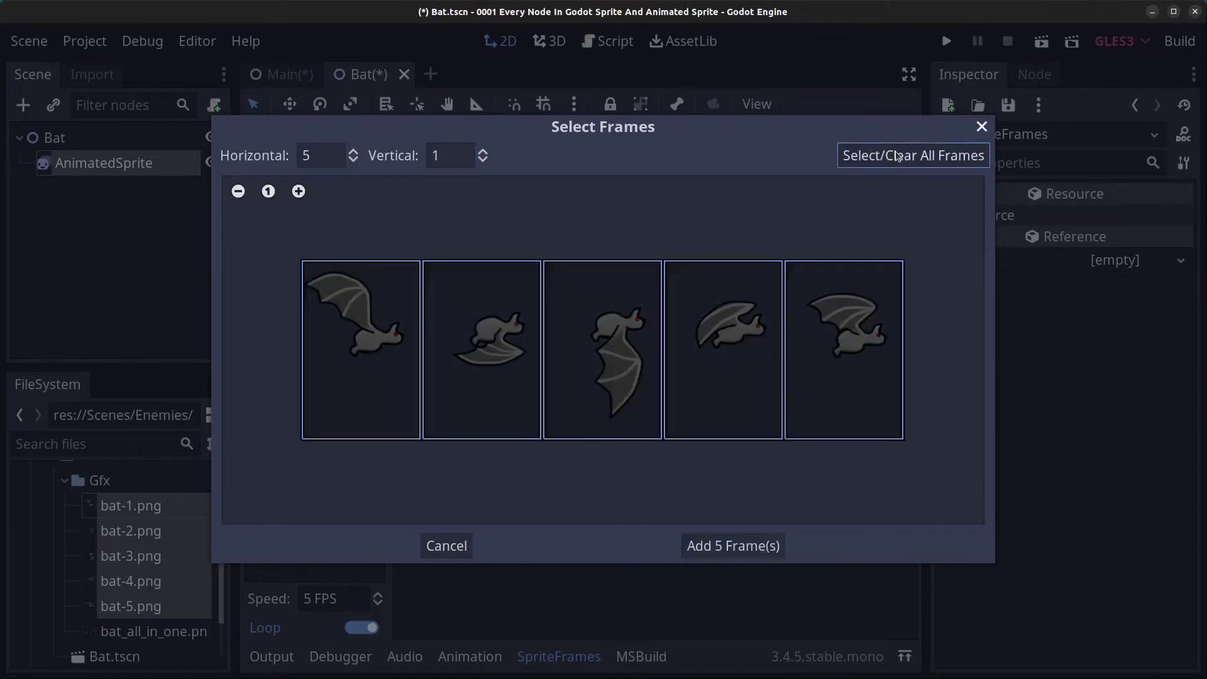
click(918, 157)
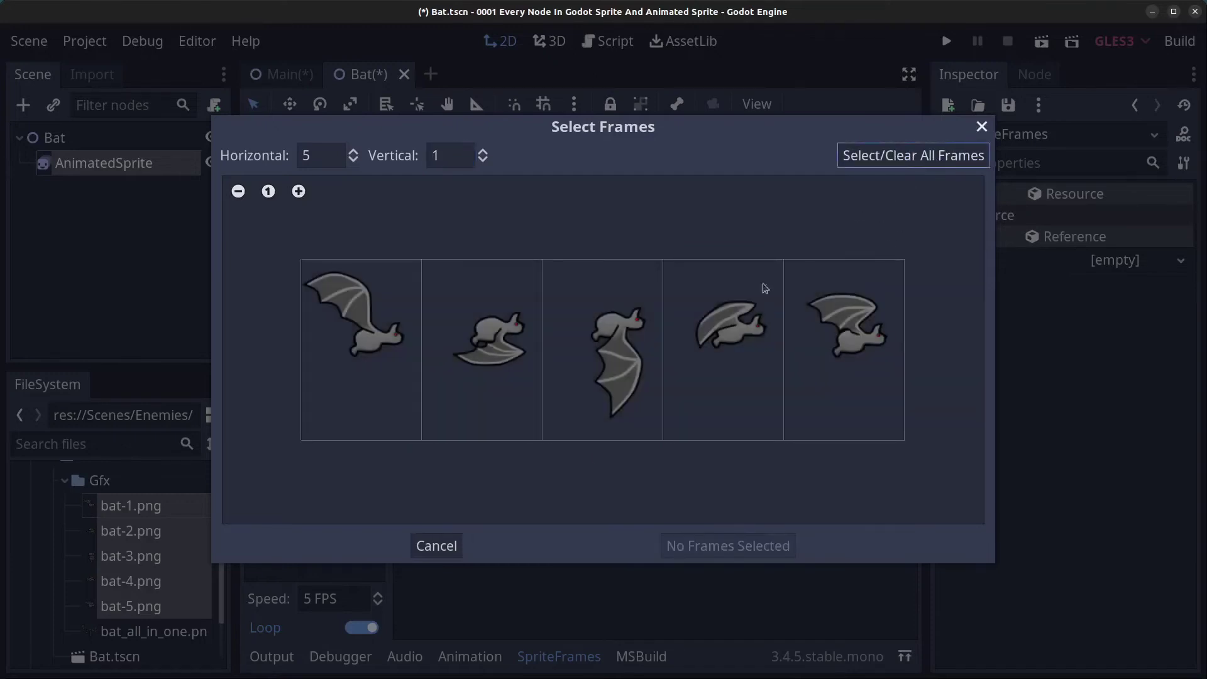
click(908, 159)
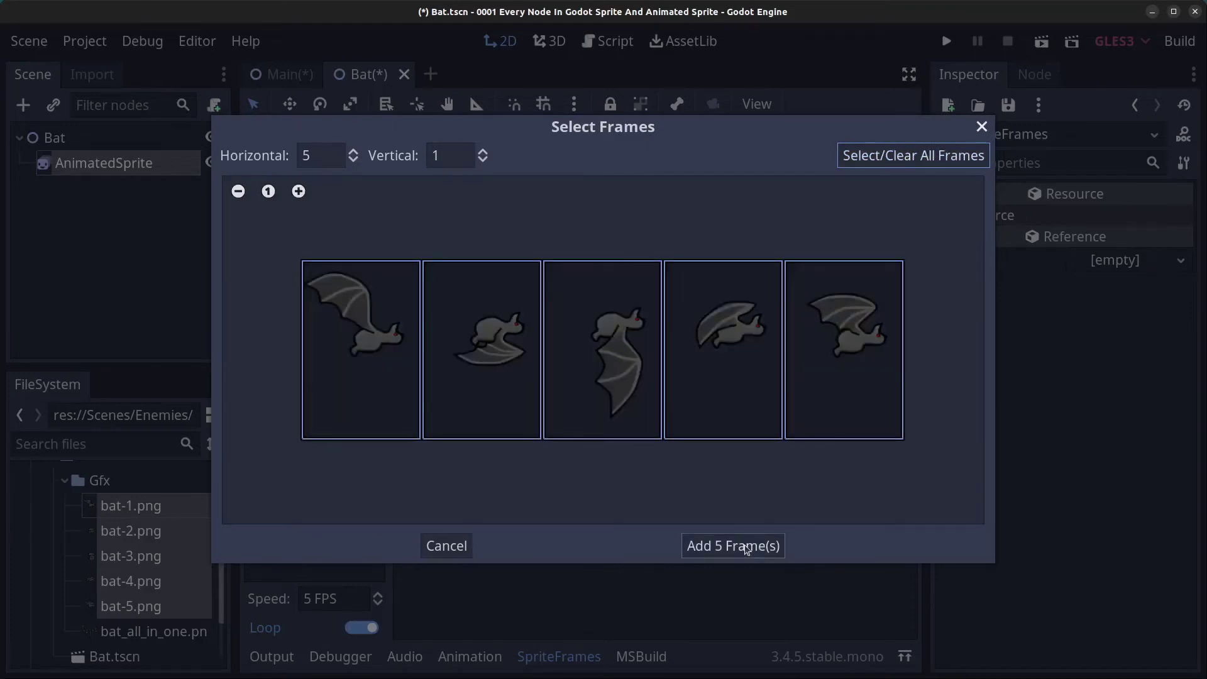
click(746, 550)
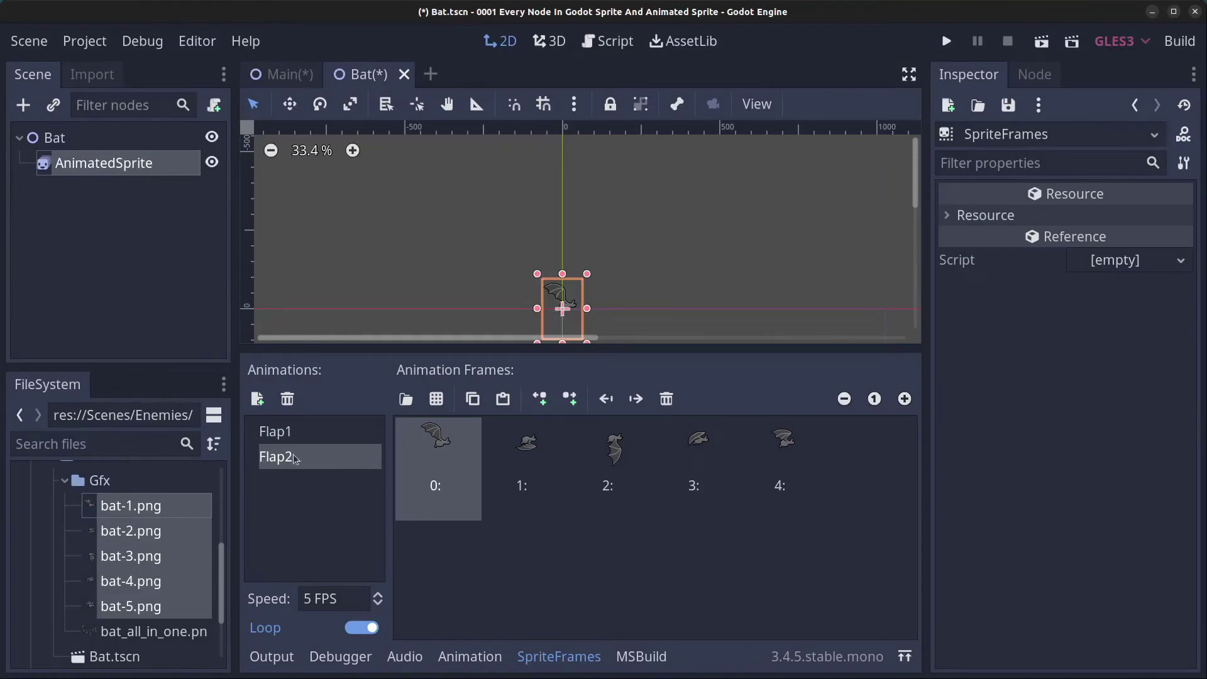
Step: Set Flap2's speed to 15 FPS and Flap1's speed to 8 FPS
click(309, 598)
text(1)
click(285, 435)
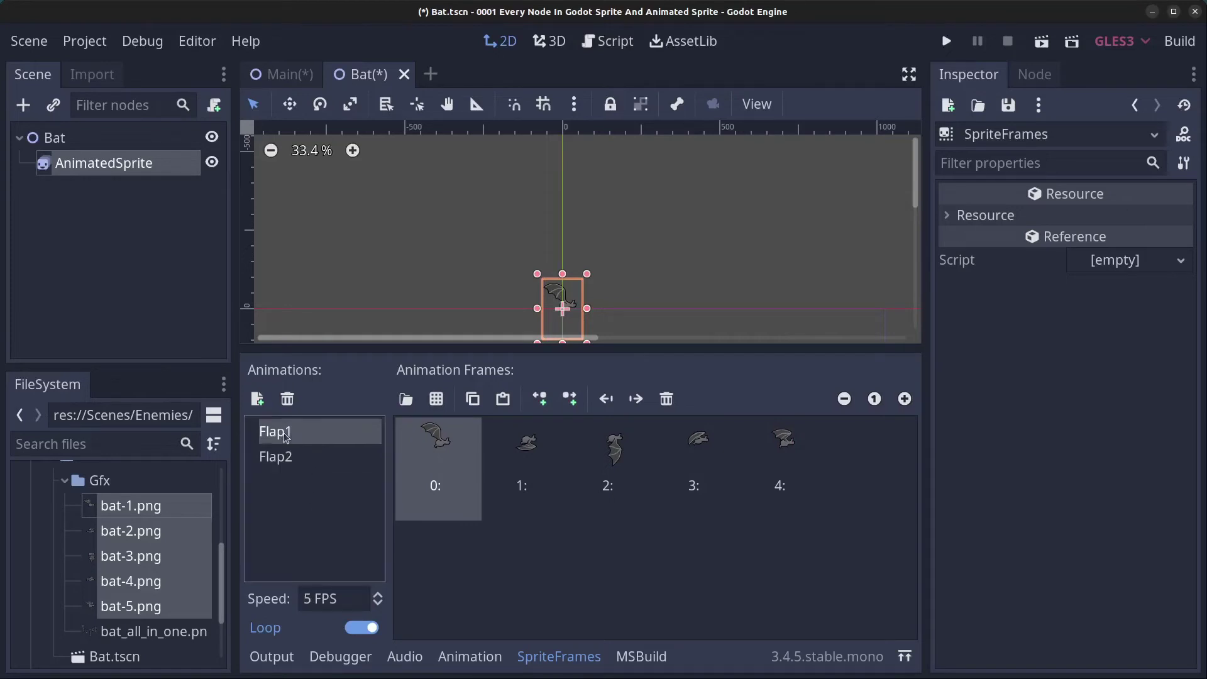
double_click(306, 599)
text(8)
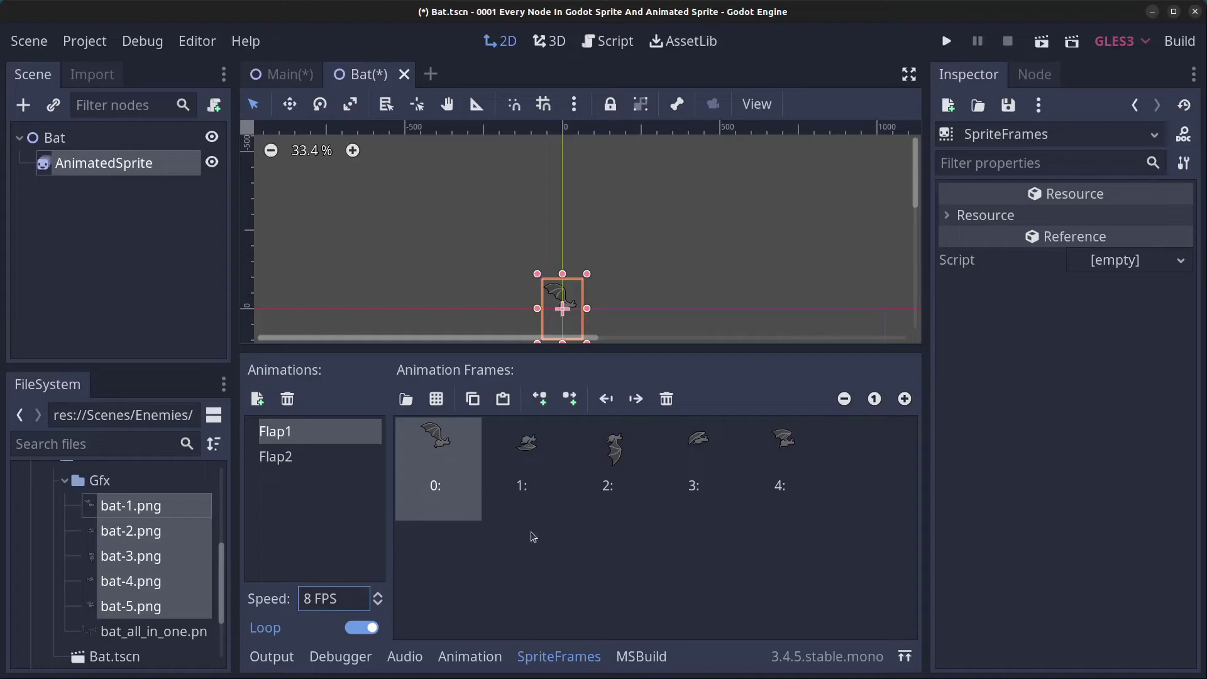
click(301, 455)
click(305, 440)
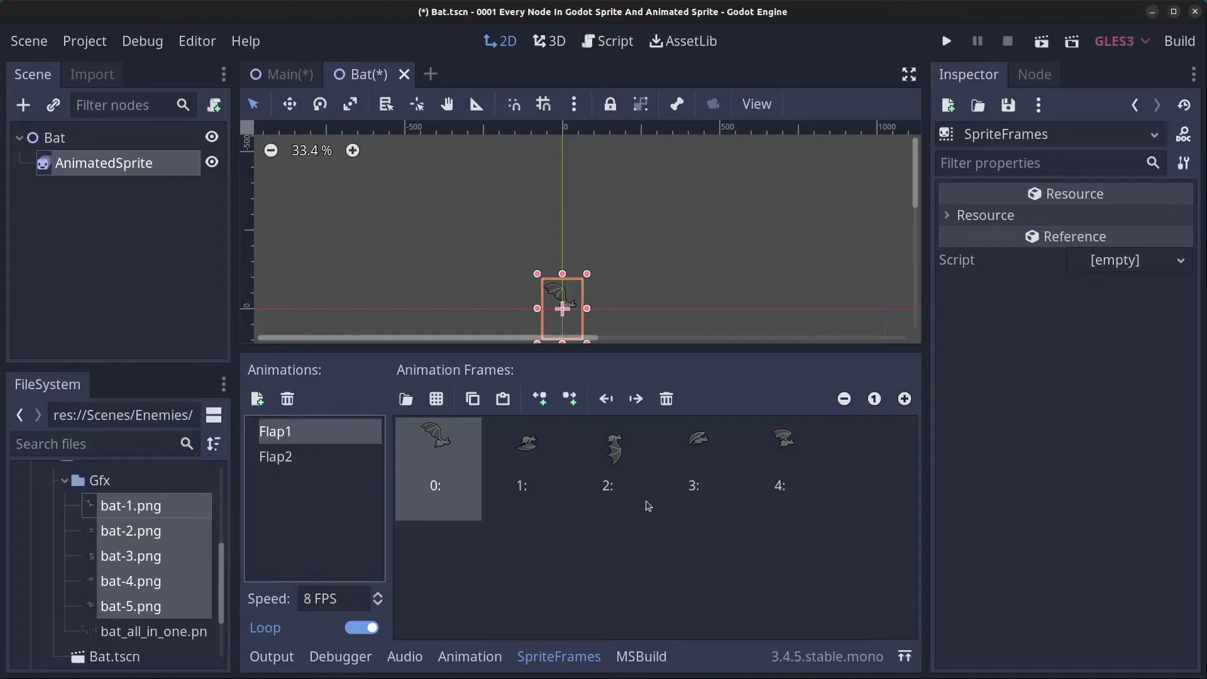
Step: Save the Bat scene and attach a new C# script, Bat.cs, to the Bat node
click(16, 41)
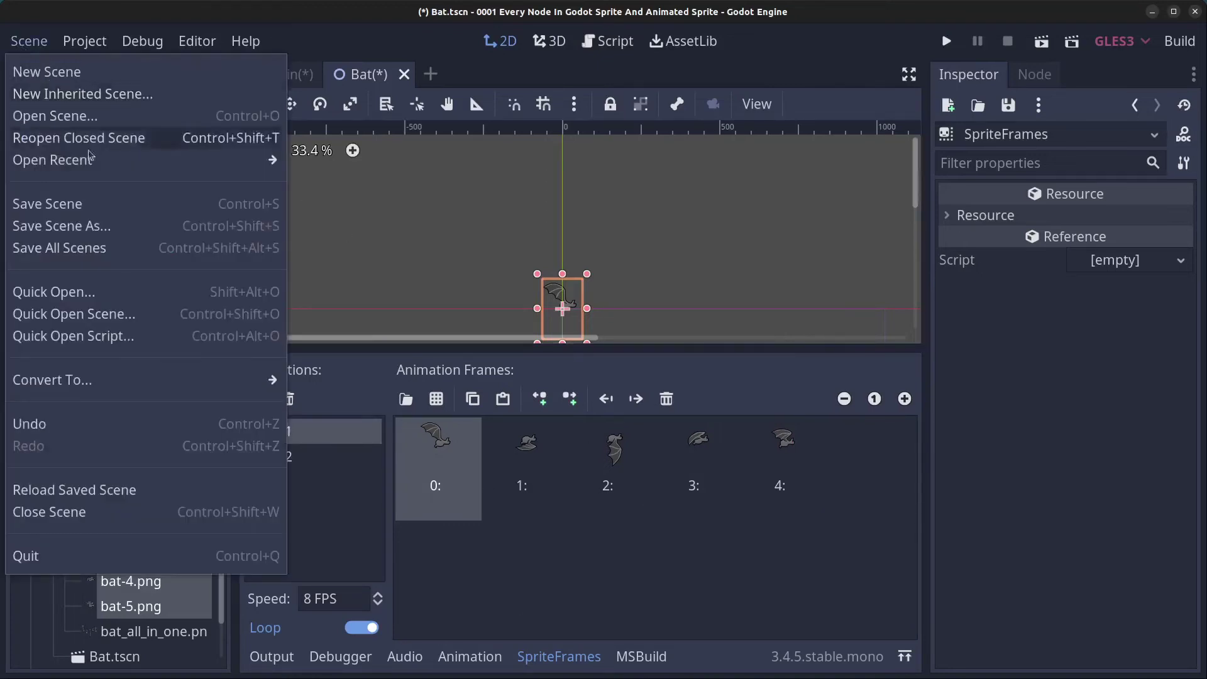
click(88, 207)
click(132, 146)
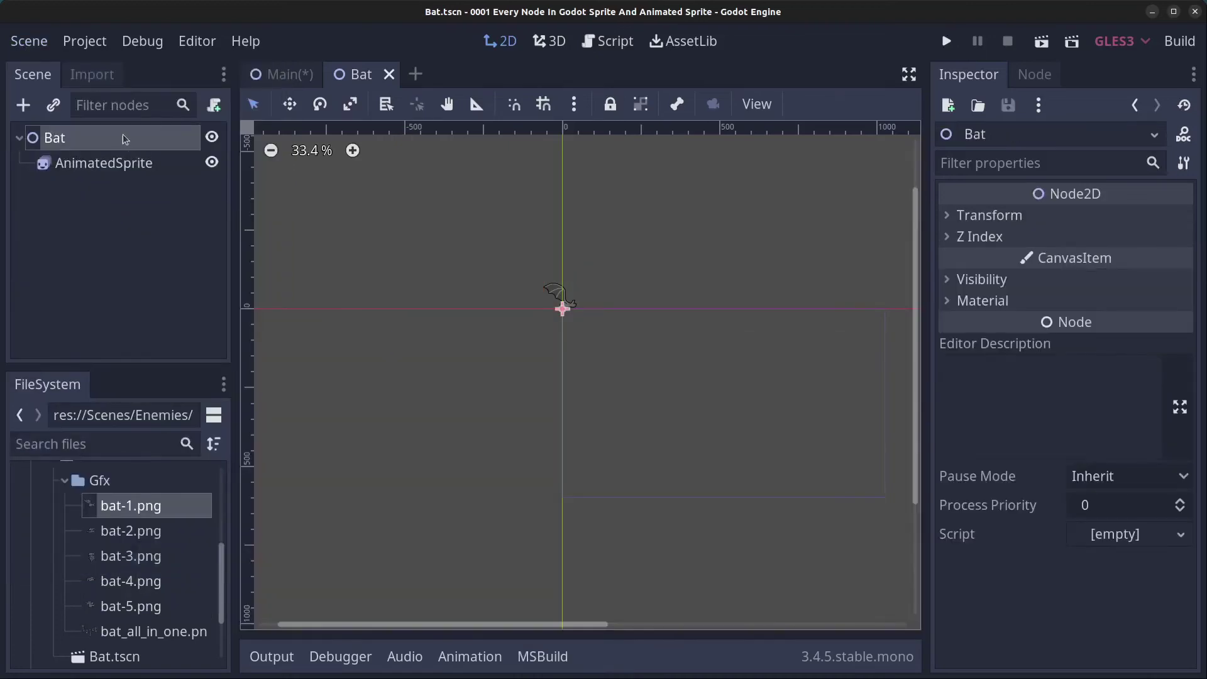
right_click(115, 139)
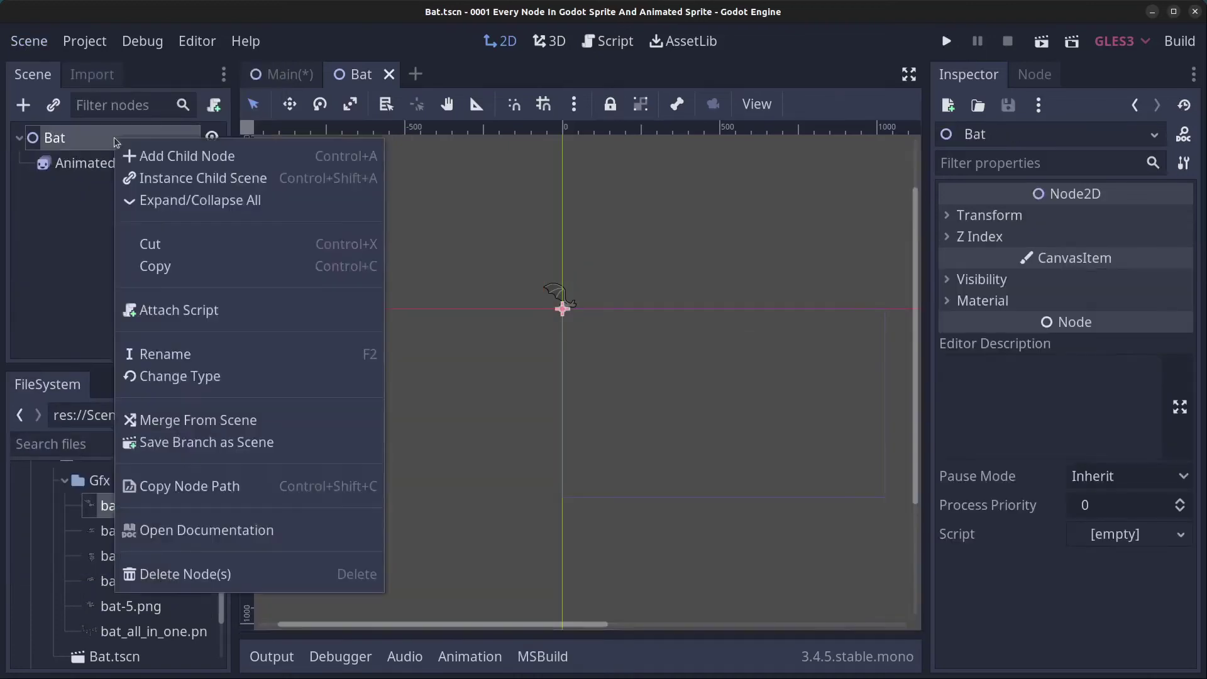
click(195, 313)
click(575, 230)
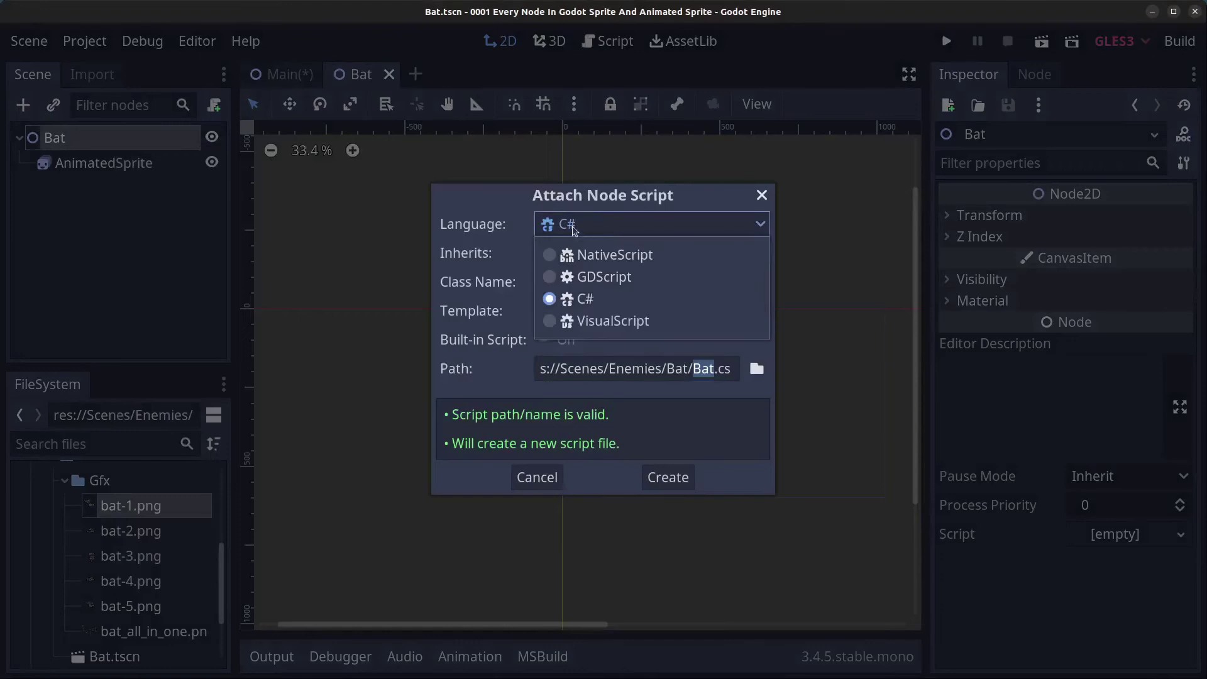
click(597, 300)
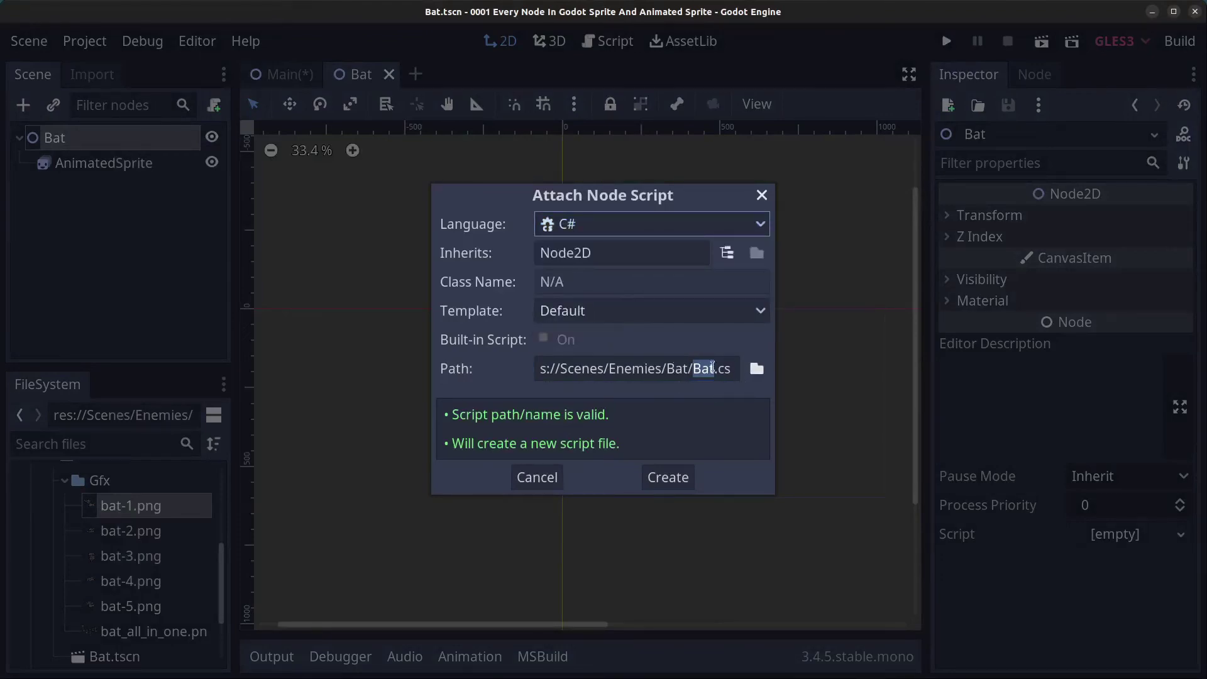
click(677, 477)
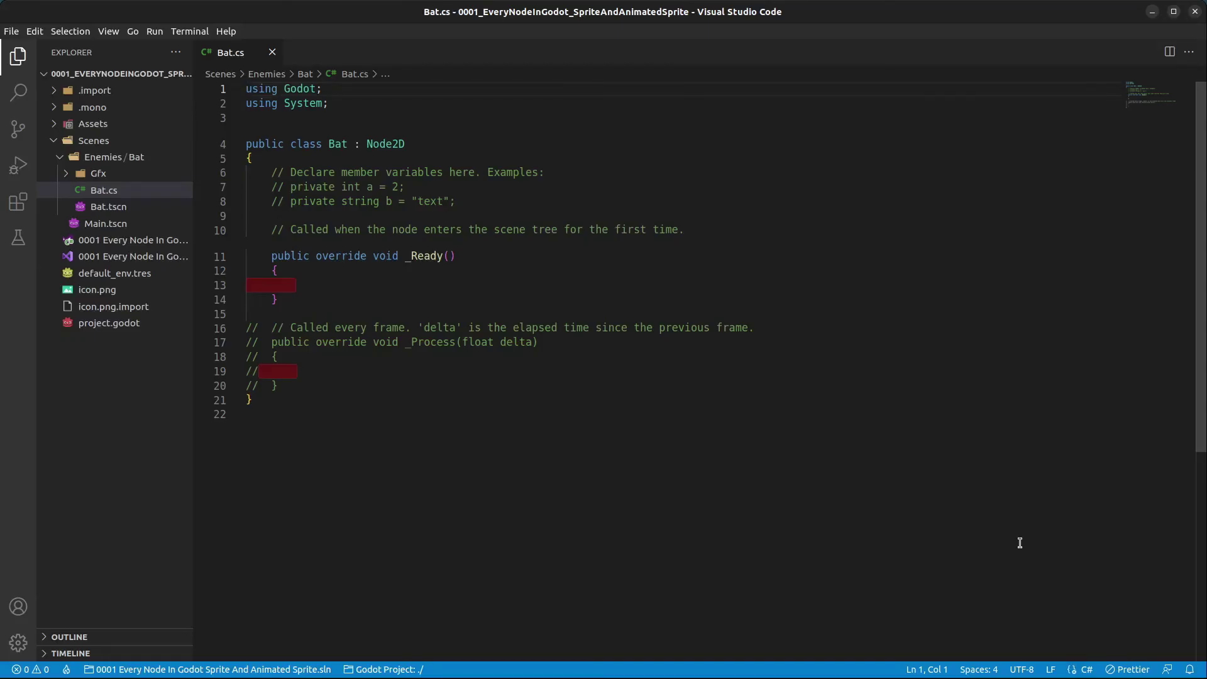
Step: Replace the template comment lines in Bat.cs with the four pasted field declarations
click(722, 231)
key(shift+Home)
key(shift+Home)
key(shift+Up)
key(shift+Up)
key(shift+Up)
key(shift+Up)
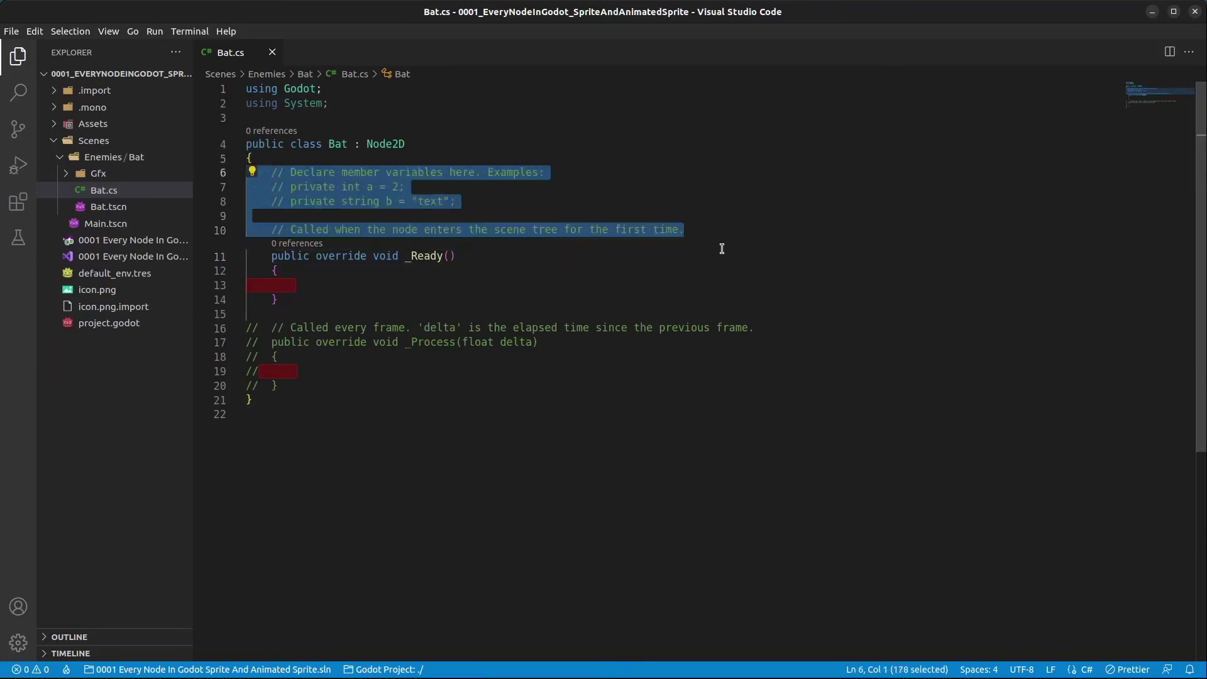
text(private AnimatedSprite bat;                 // The animated sprite node for the bat      public float BatSpeed = 400;                // The speed of the bat      private RandomNumberGenerator rand;         // The random number generator      private Vector2 spriteSize = Vector2.Zero;  // Vector 2 to hold the sprite size)
Step: Highlight the bat AnimatedSprite, BatSpeed = 400, rand and spriteSize declarations to explain them
click(423, 215)
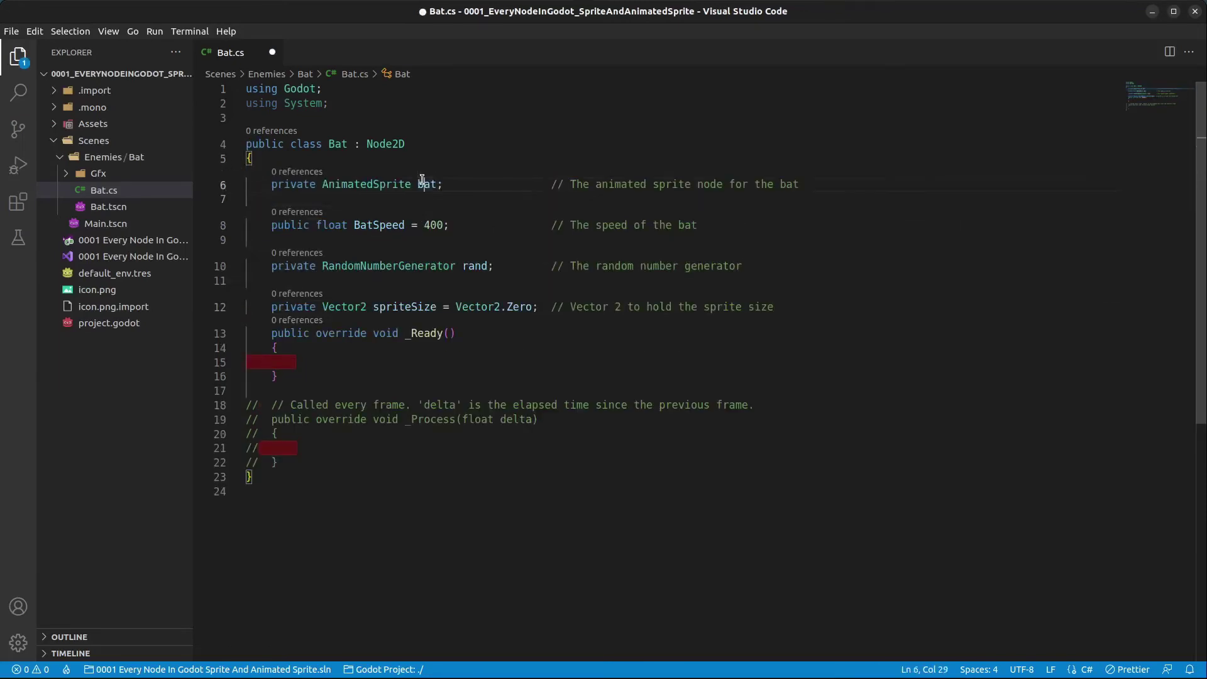
double_click(423, 184)
double_click(371, 184)
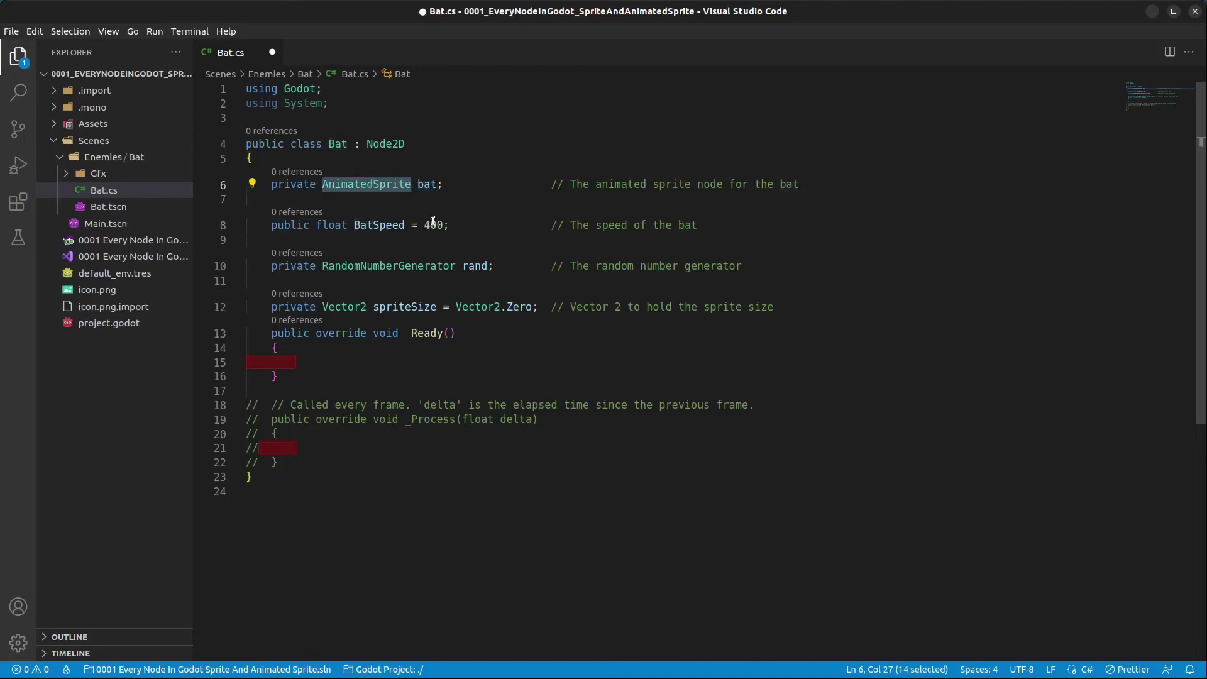
drag(355, 225, 456, 225)
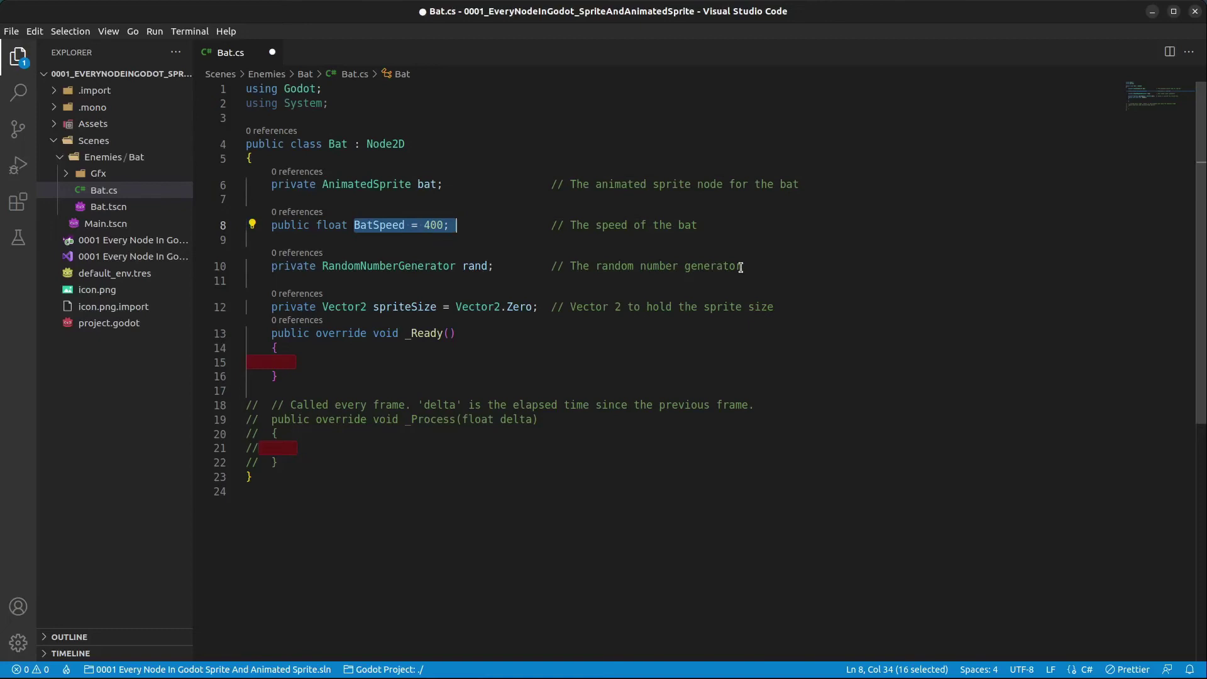
click(742, 268)
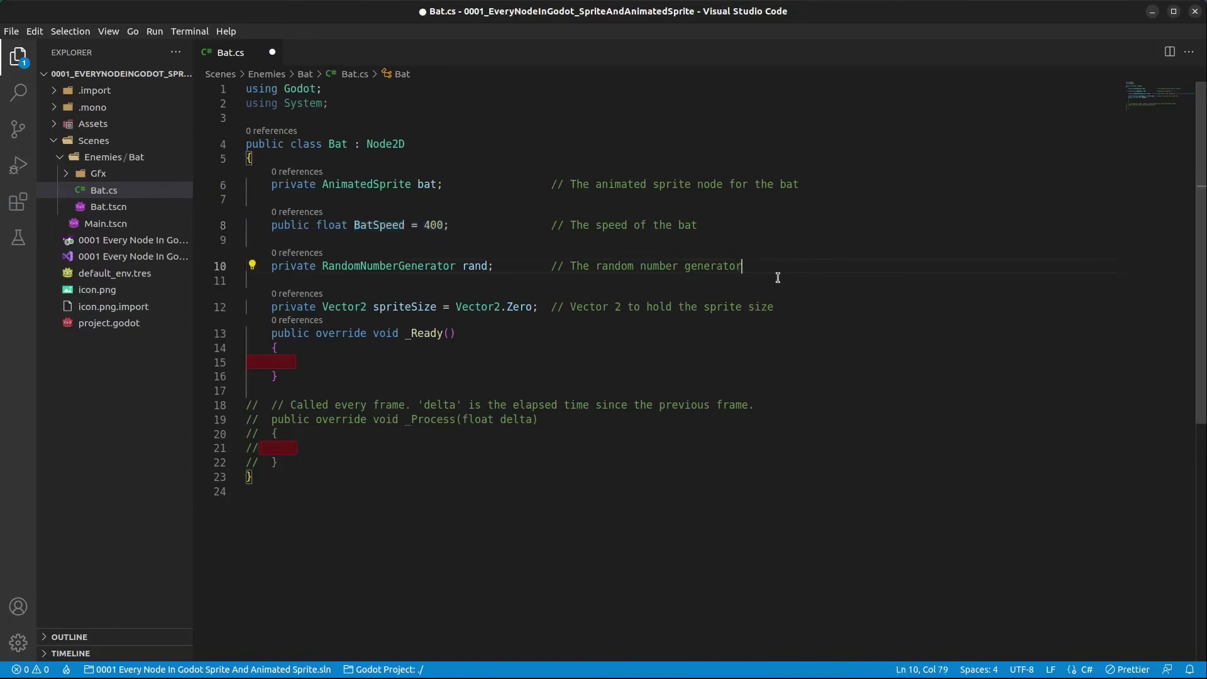
drag(757, 267, 246, 241)
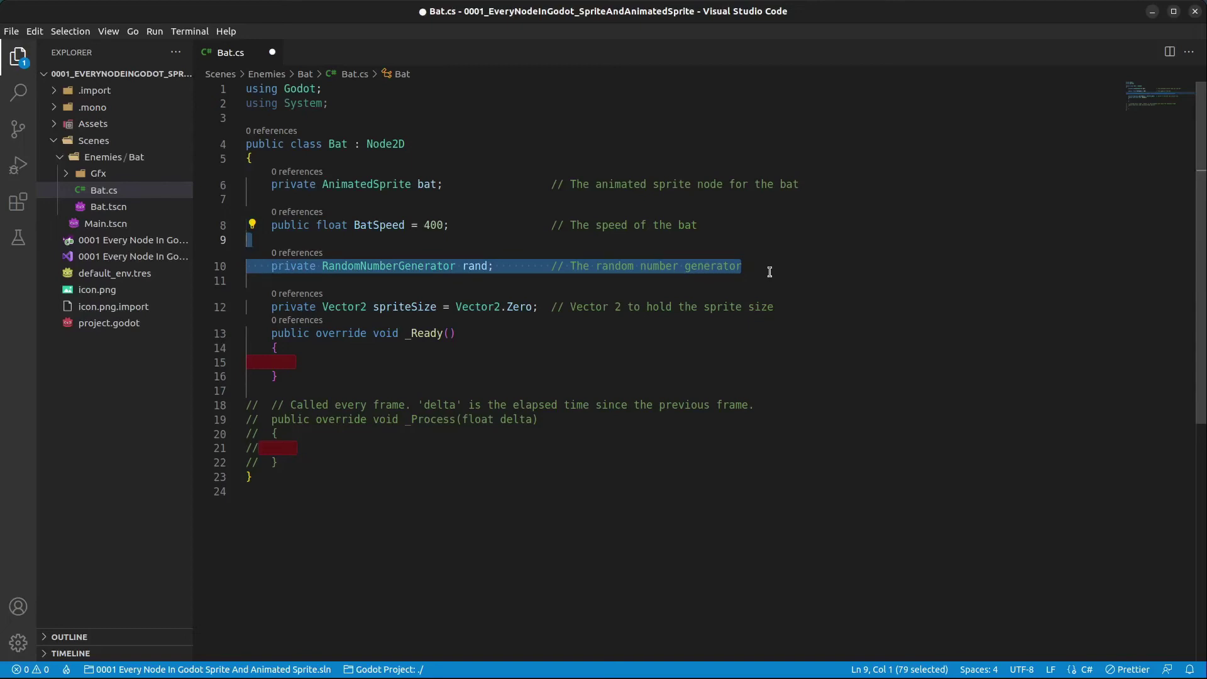
click(779, 309)
drag(780, 309, 203, 290)
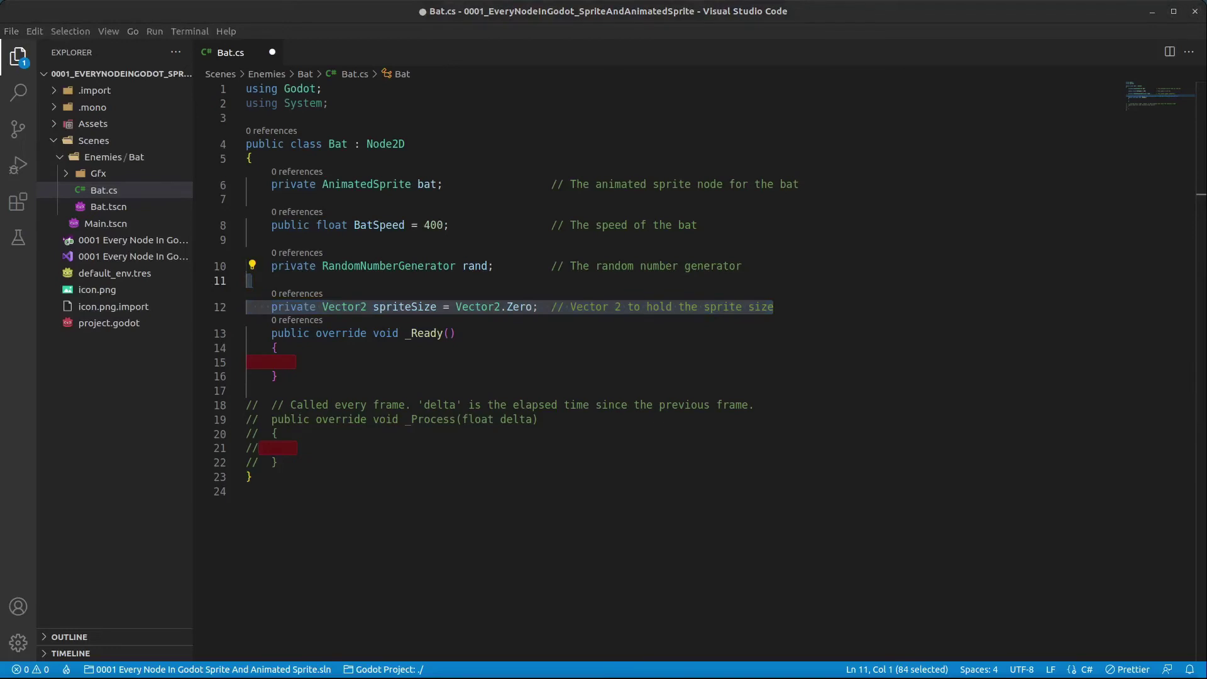
Step: Paste the GetSpriteSize() method below _Ready() in Bat.cs
click(510, 326)
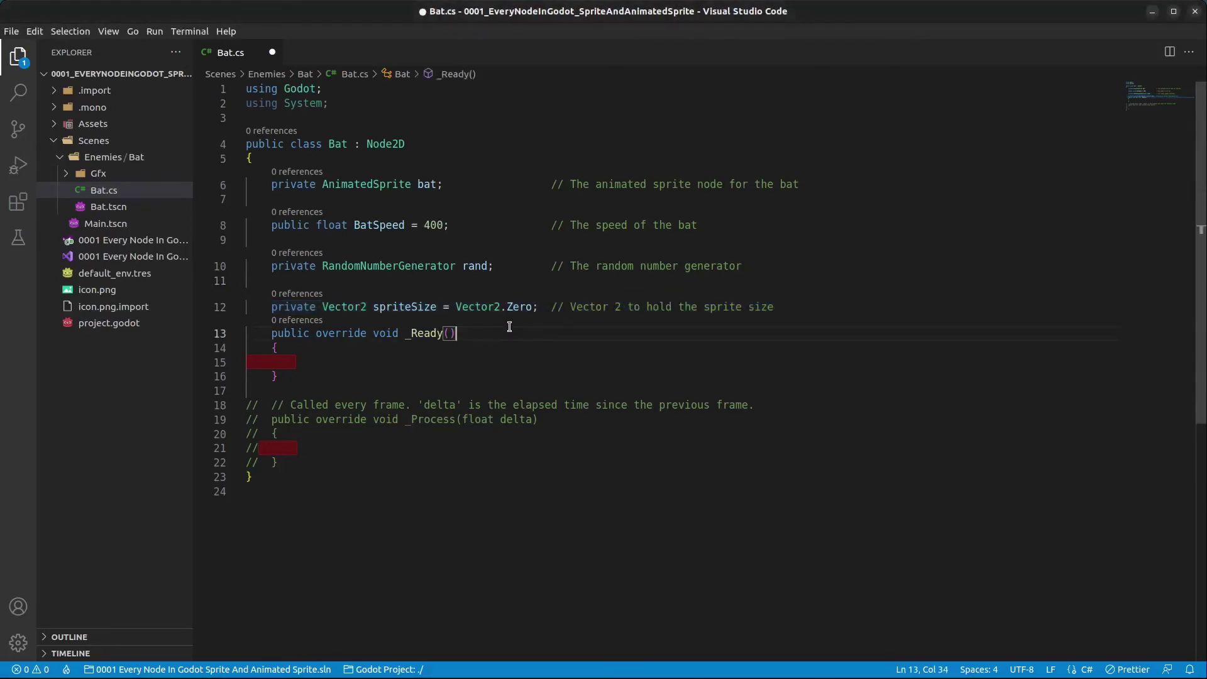
key(Down)
key(Down)
key(Down)
key(Down)
key(Return)
text(private void GetSpriteSize() {     int w = bat.Frames.GetFrame("Flap1",0).GetWidth();  // Get the "Flap1" bat animation sprite width     int h = bat.Frames.GetFrame("Flap1",0).GetHeight(); // Get the "Flap1" bat animation sprite height     spriteSize = new Vector2(w,h); })
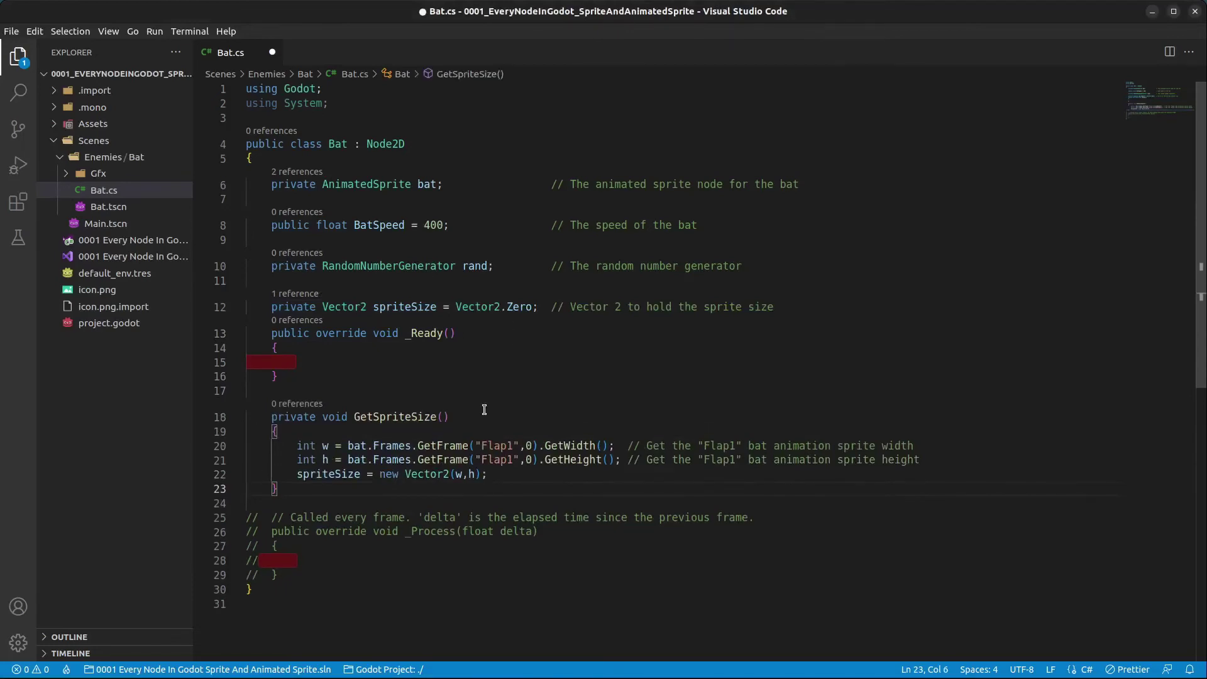
Step: Highlight the Frames.GetFrame("Flap1",0).GetWidth() expression on line 20
click(485, 409)
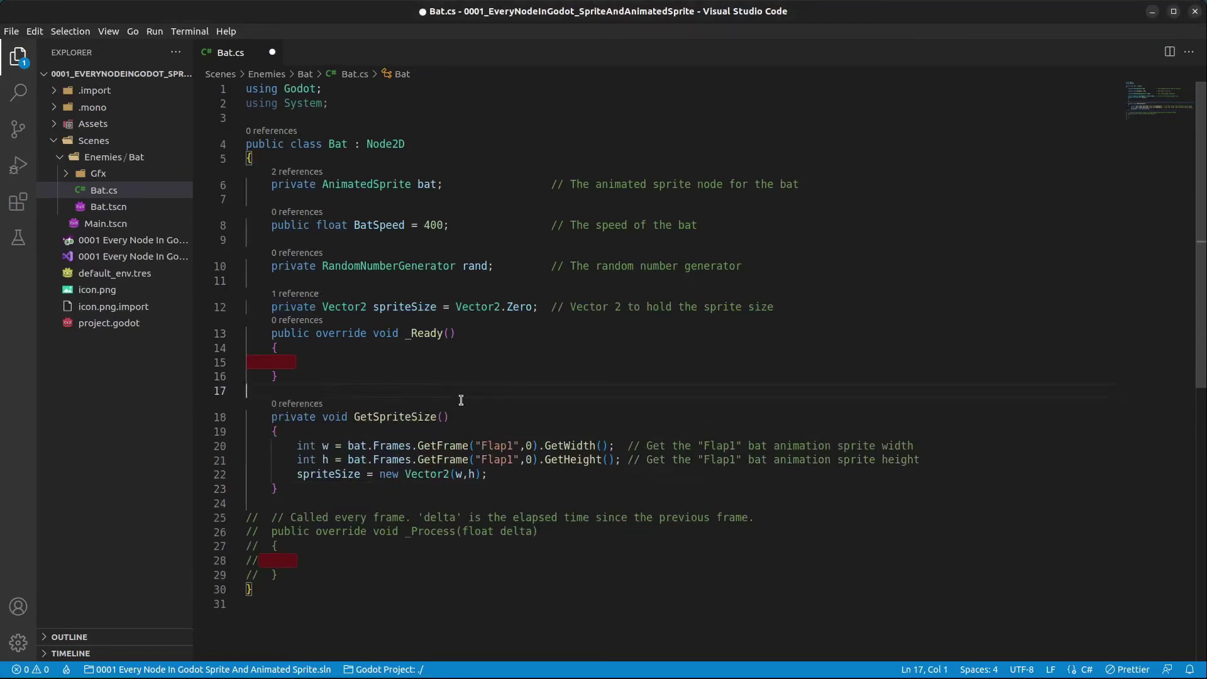
click(356, 446)
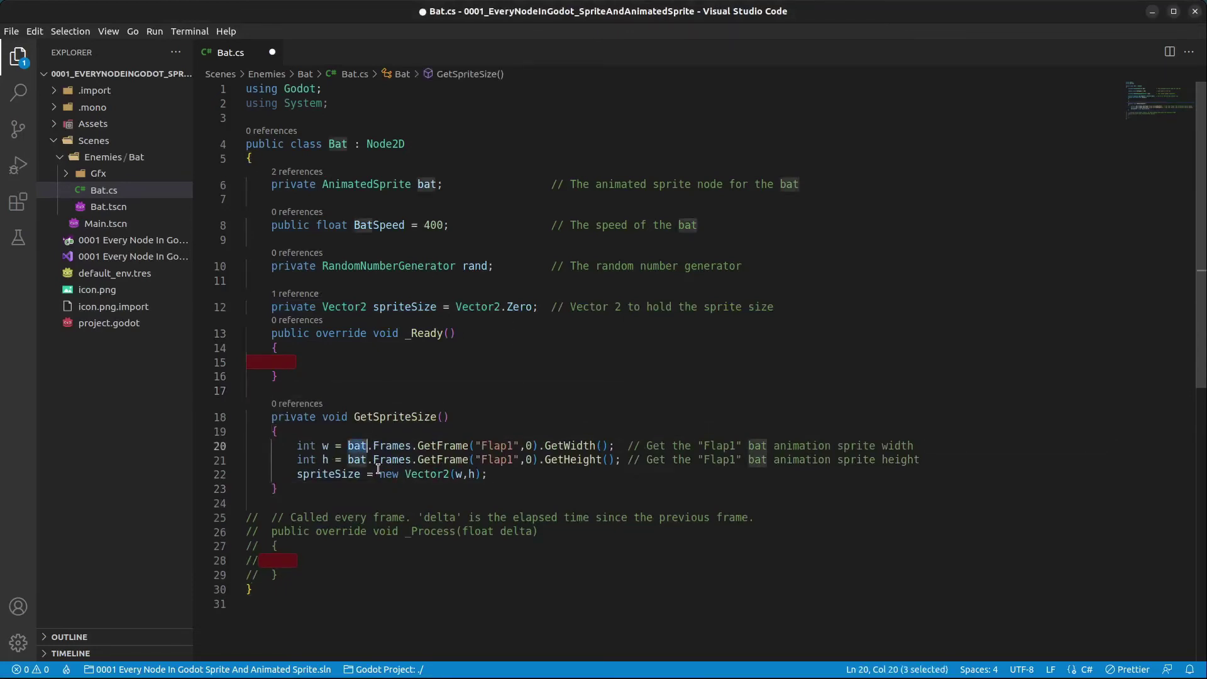
double_click(392, 447)
click(545, 446)
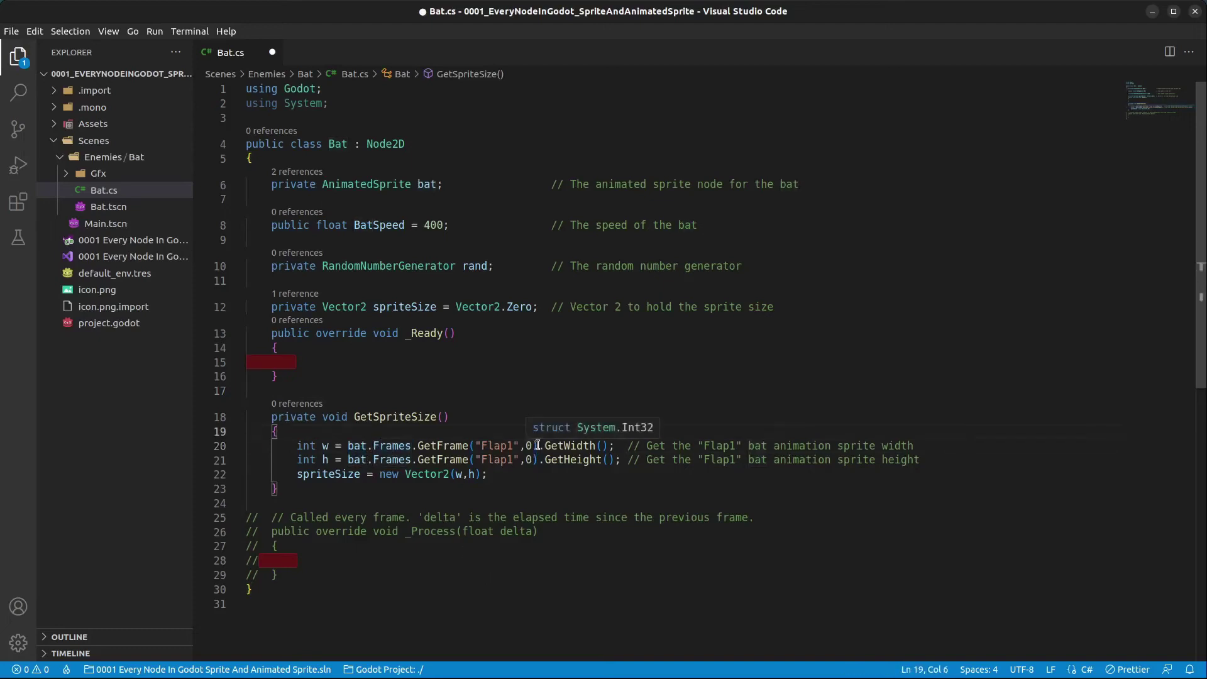
drag(545, 446, 418, 446)
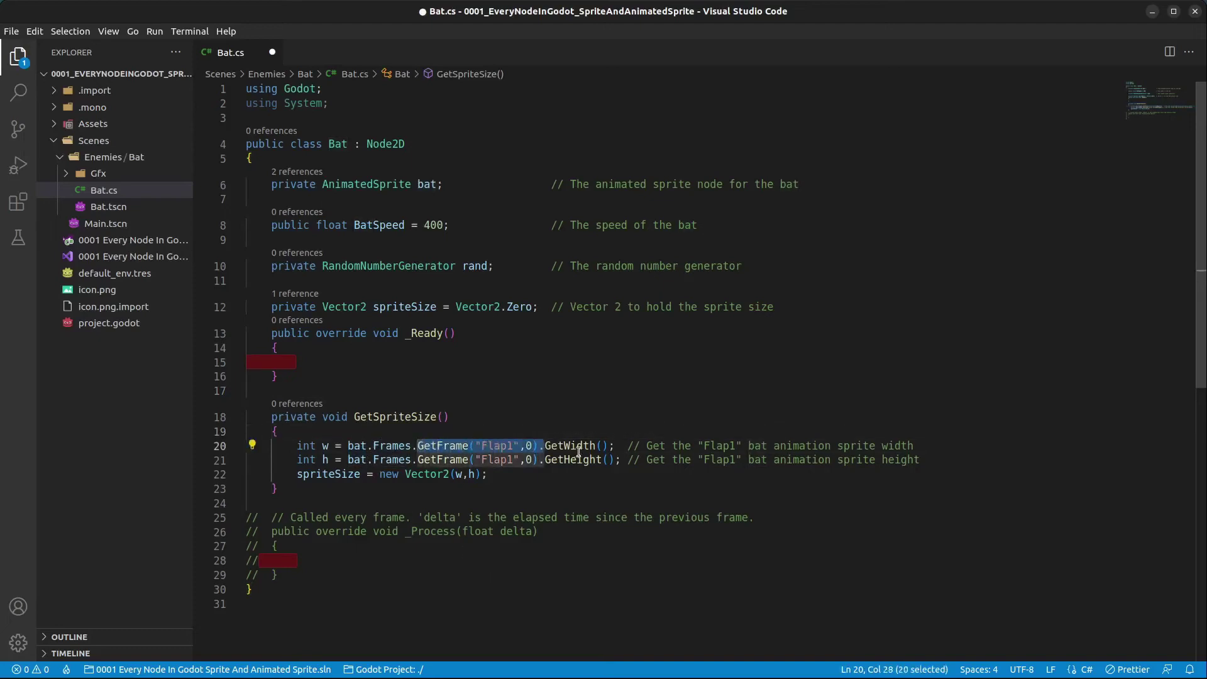
double_click(497, 446)
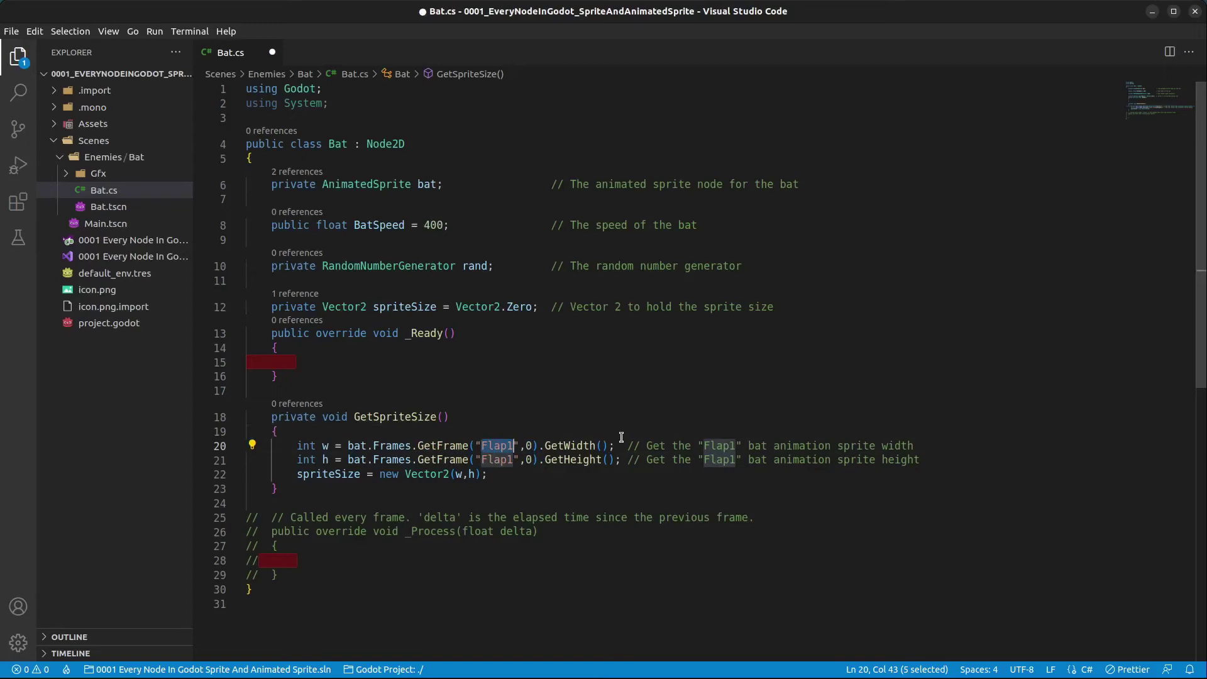
drag(615, 445, 541, 446)
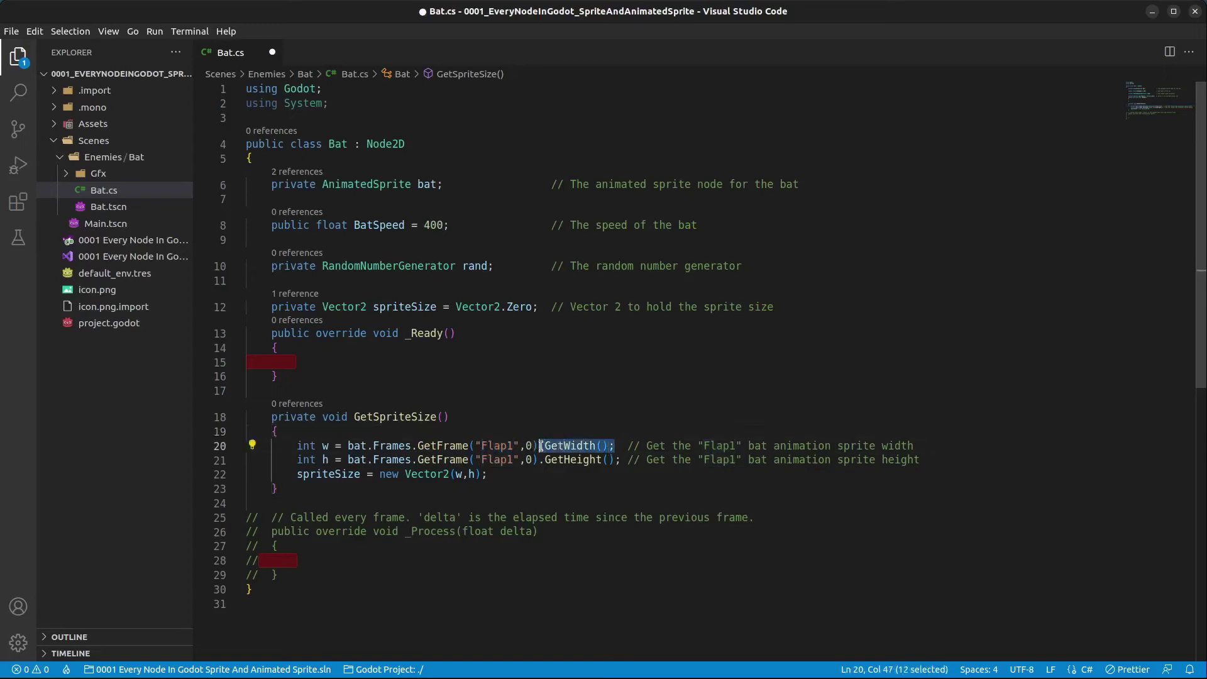
click(685, 446)
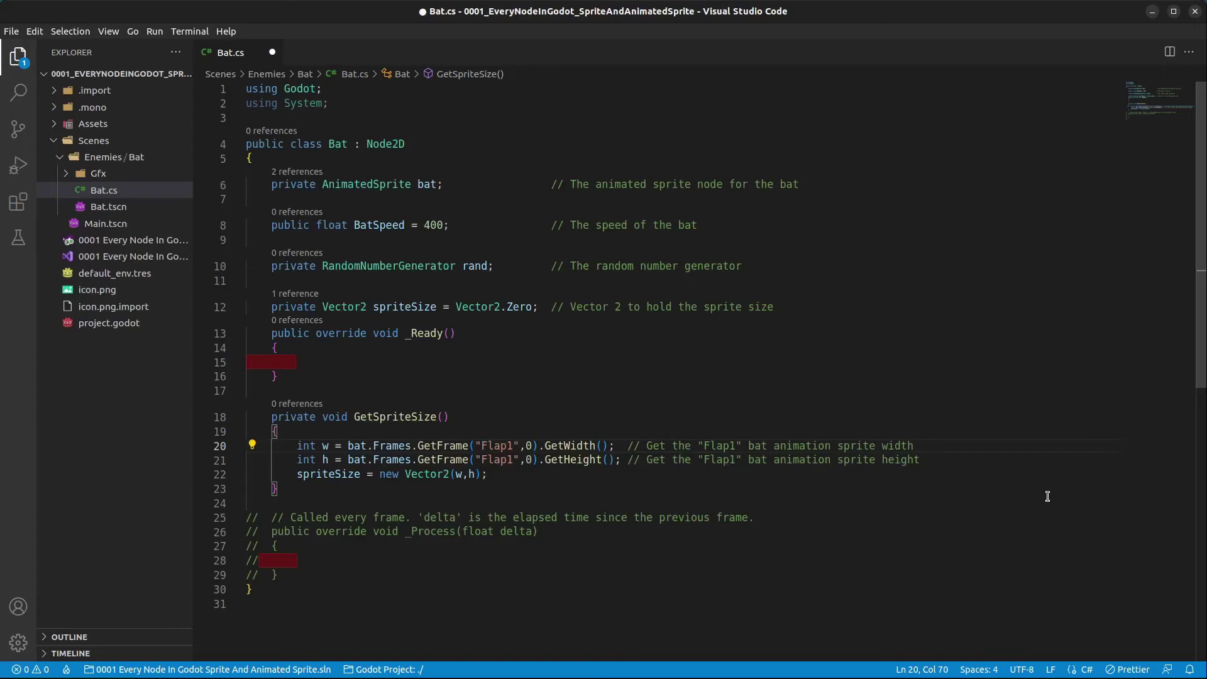
Step: Highlight the Flap1 comment on line 21 and the spriteSize assignment on line 22
click(639, 460)
drag(636, 463, 478, 463)
click(473, 475)
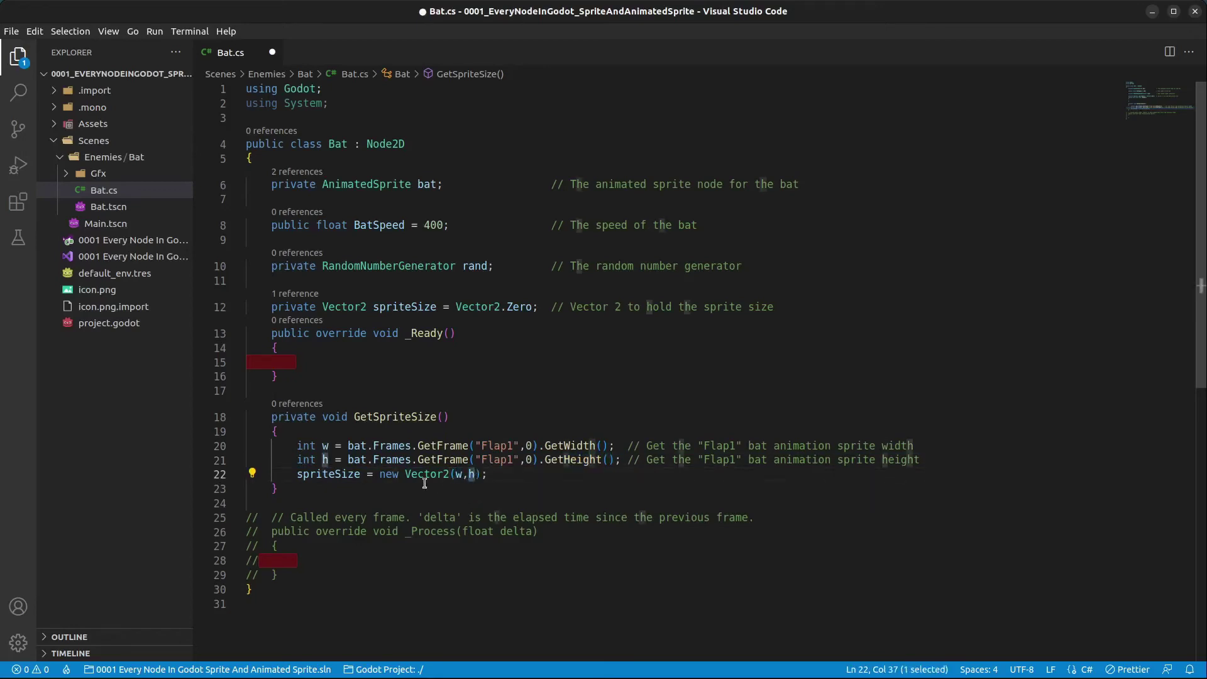
click(333, 475)
double_click(333, 474)
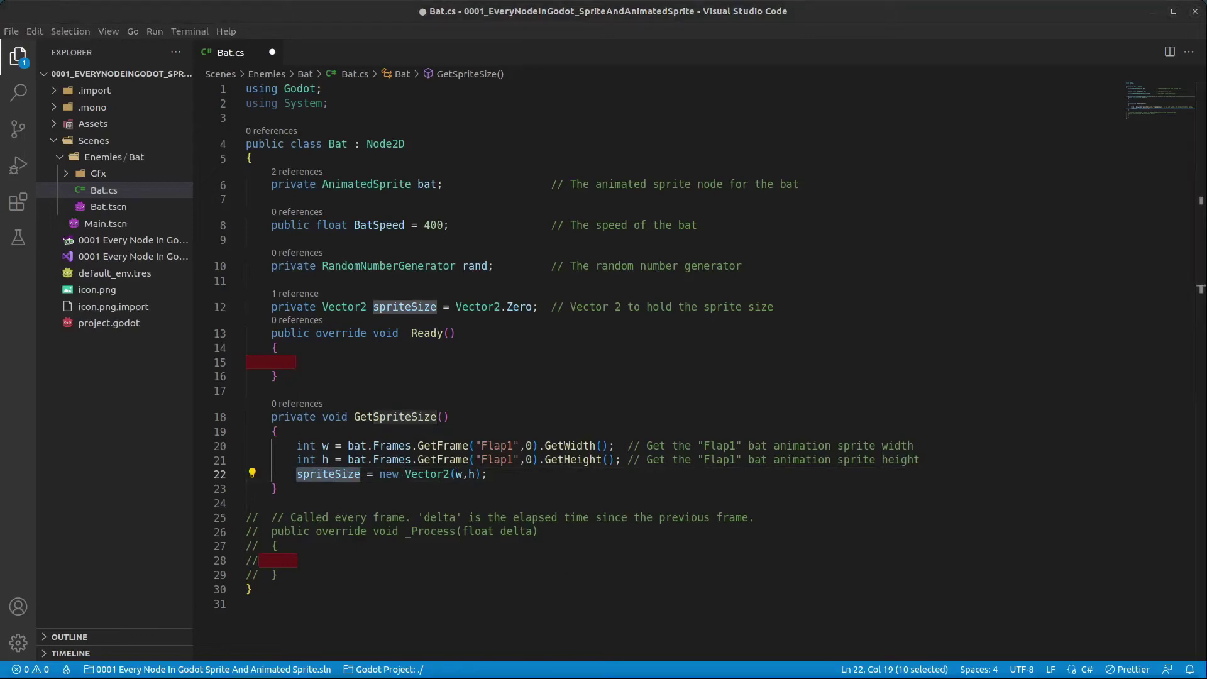
Step: Paste RandomizeBat() and walk through its rand.RandfRange random-height position line
key(ctrl+v)
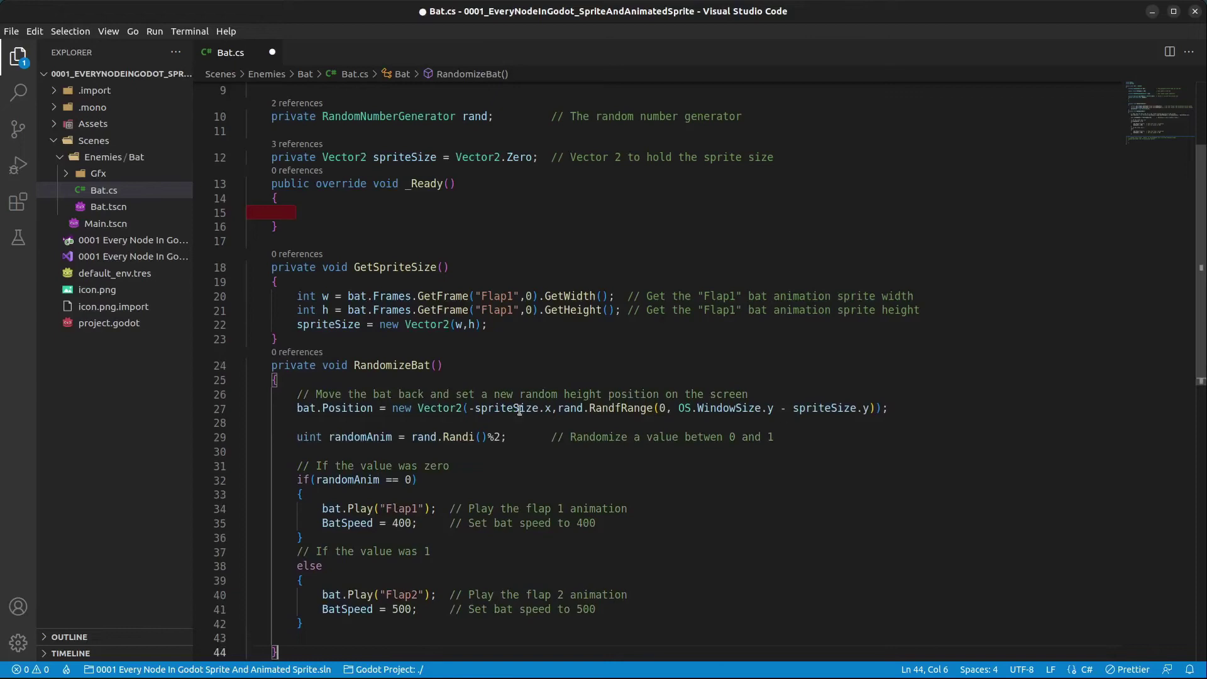
click(283, 395)
drag(298, 394, 763, 394)
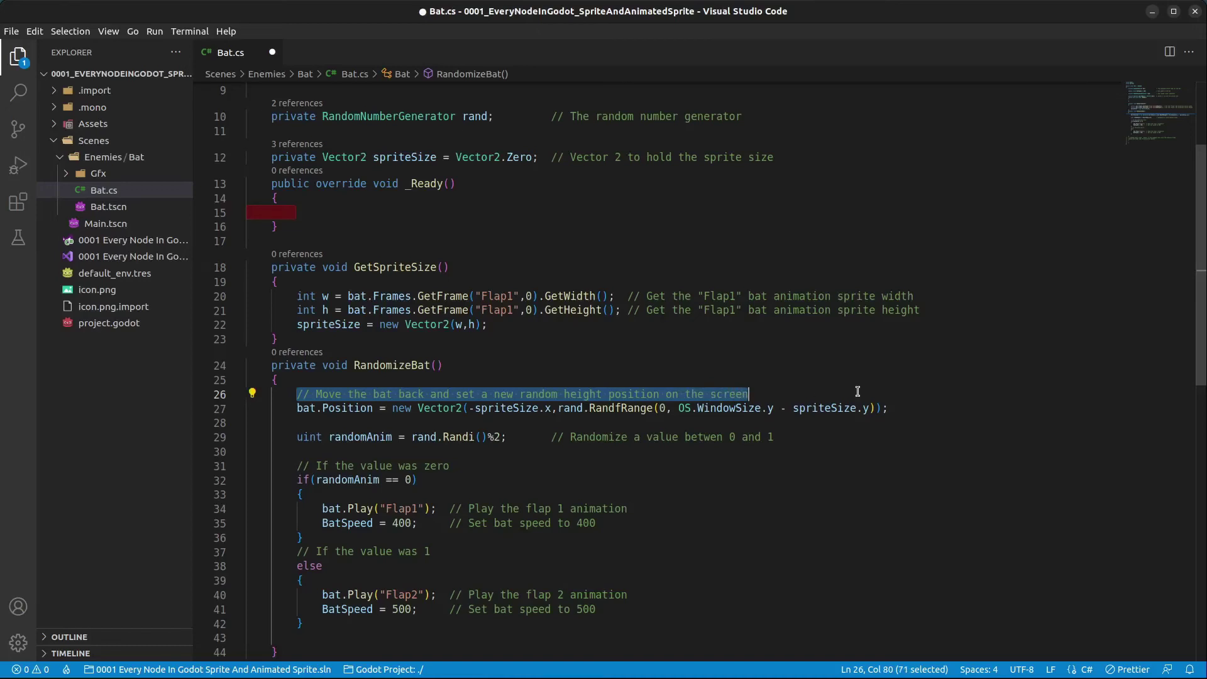
click(657, 412)
drag(552, 408, 470, 409)
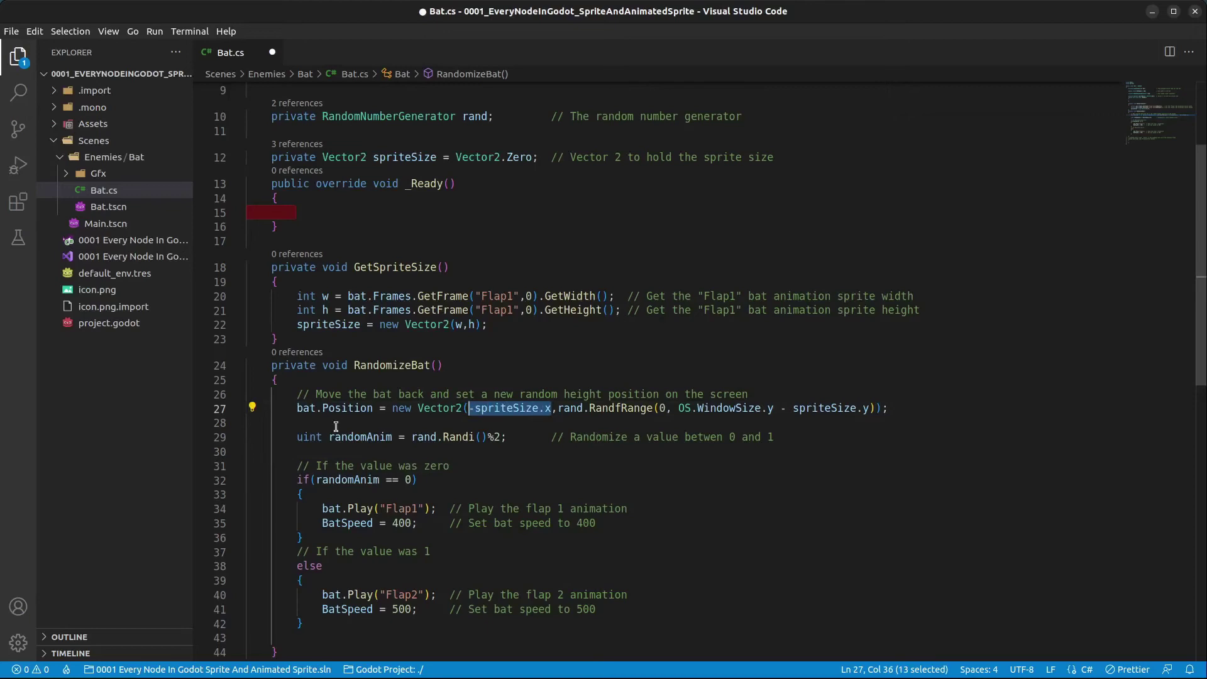
drag(557, 409, 870, 409)
click(659, 409)
click(796, 409)
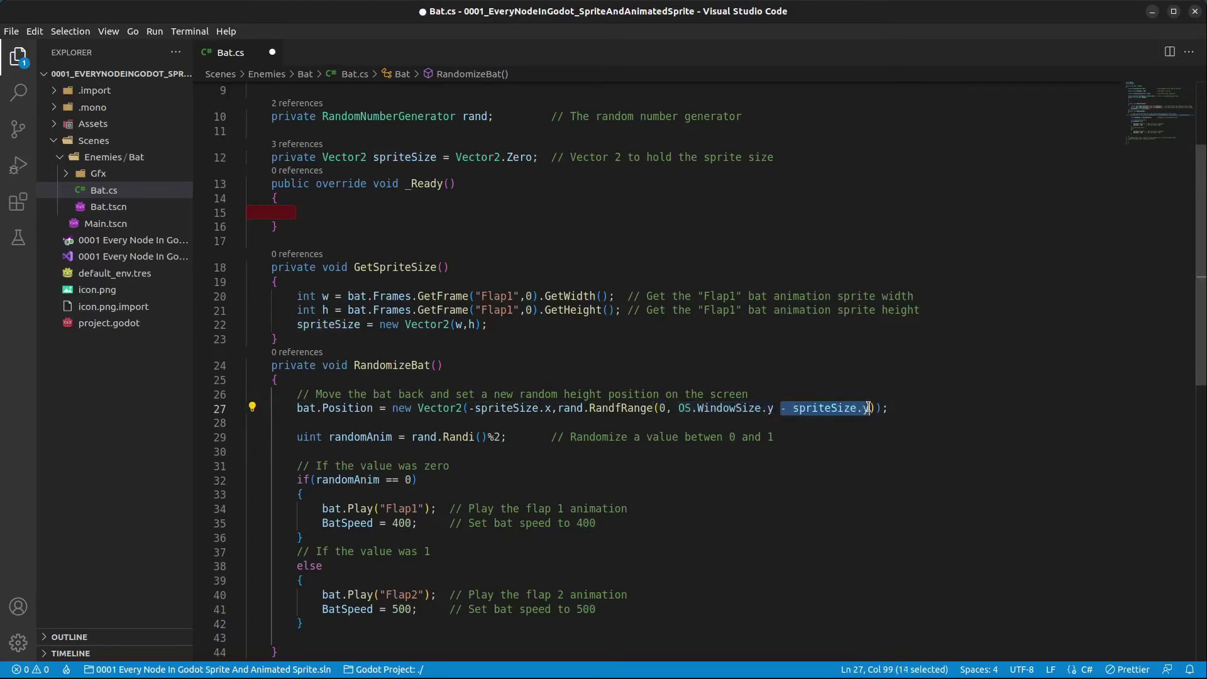
Step: Highlight the random Flap1/400 versus Flap2/500 choice, then the commented _Process stub
drag(805, 437, 326, 435)
drag(417, 480, 248, 466)
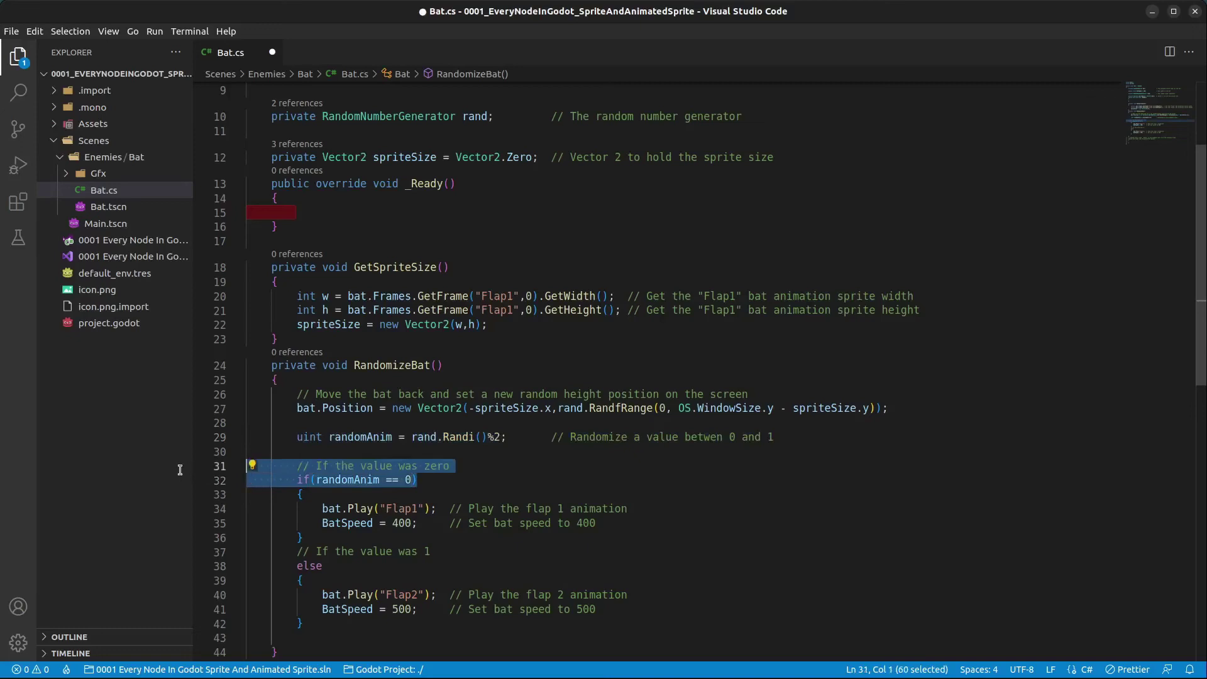
drag(673, 509, 214, 506)
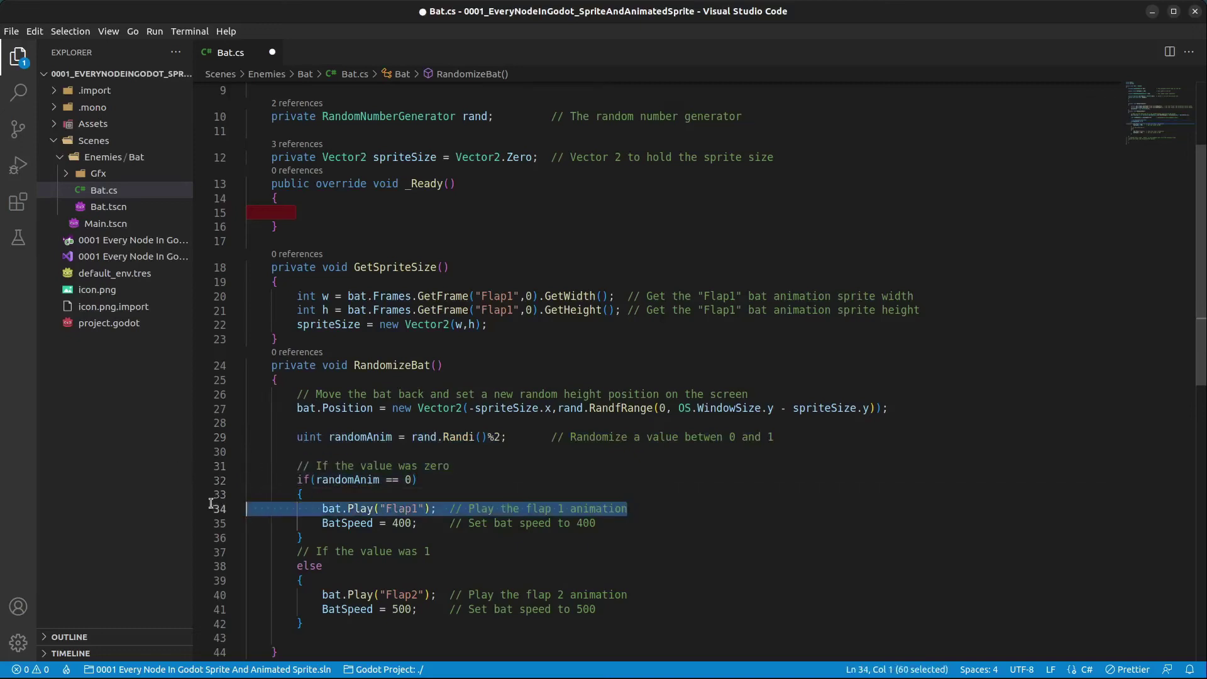
drag(618, 523, 204, 526)
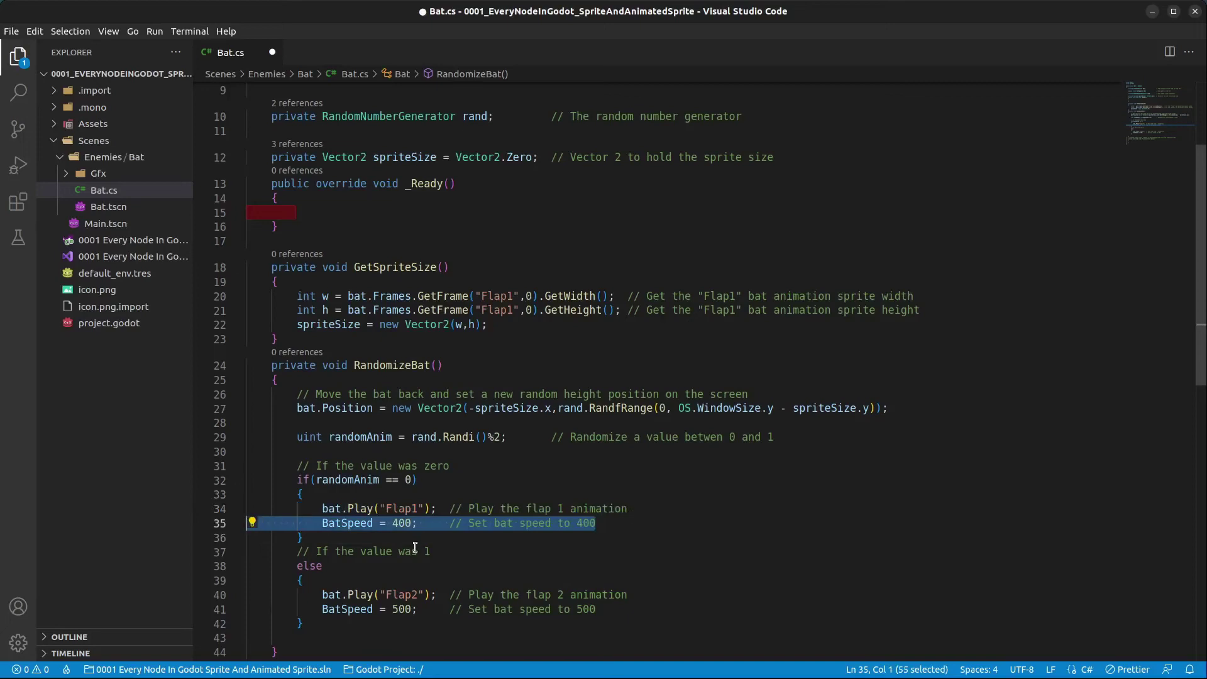
scroll(415, 547, down, 1)
drag(465, 514, 185, 512)
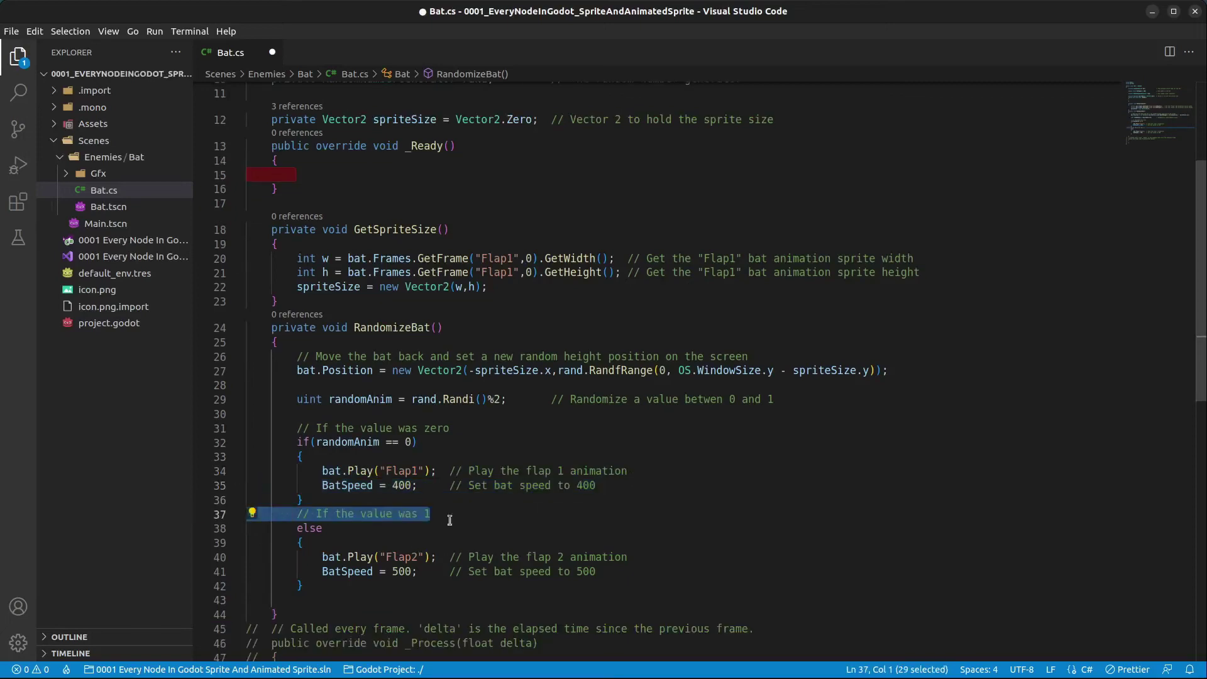
drag(641, 557, 249, 557)
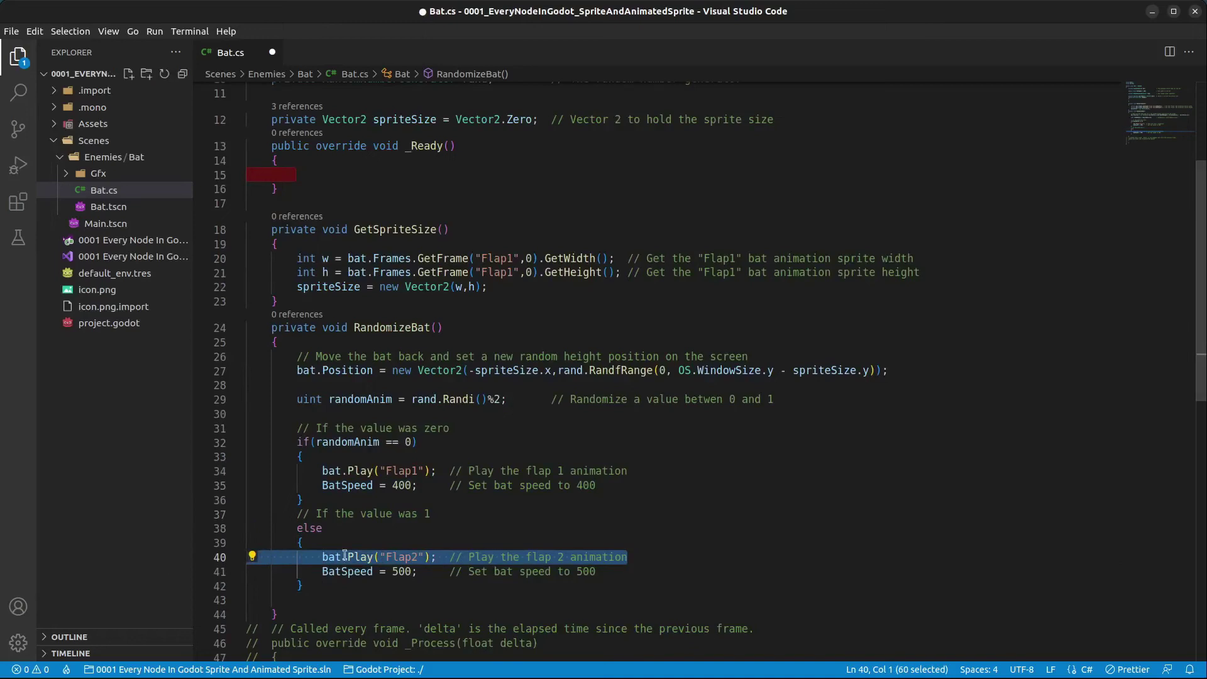
drag(639, 575, 209, 576)
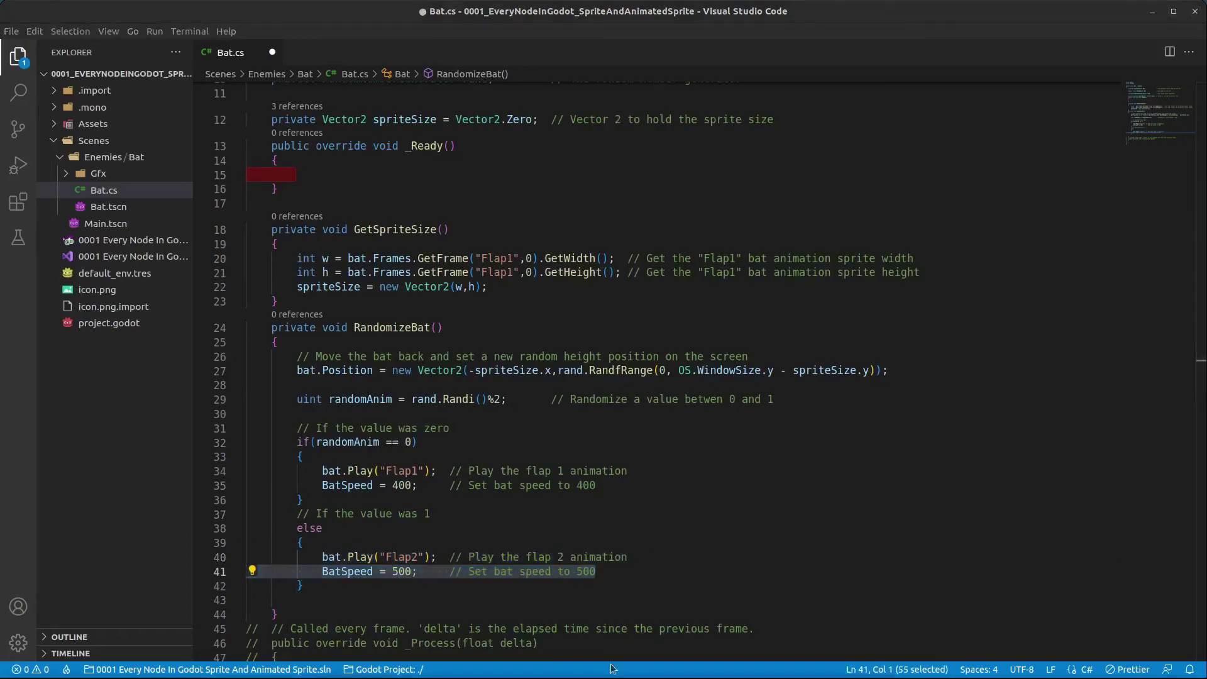
scroll(366, 547, down, 5)
drag(280, 499, 245, 440)
drag(318, 499, 245, 440)
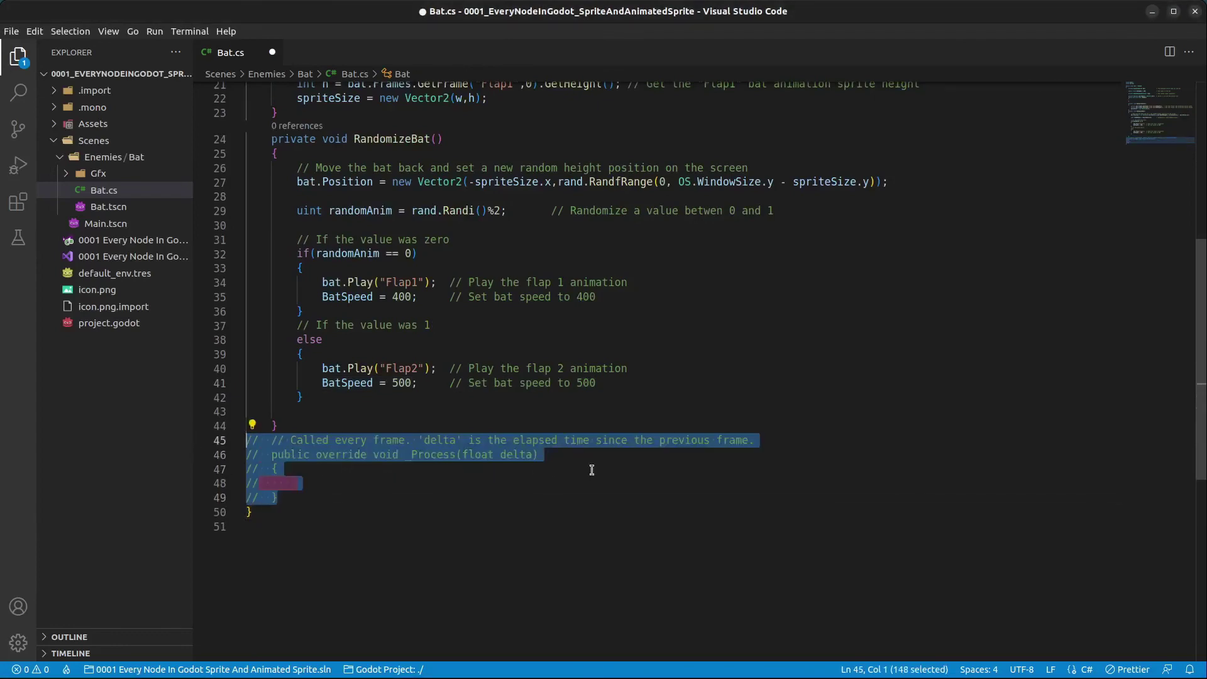
Step: Paste the _Process code and highlight the movement line using BatSpeed times delta
key(ctrl+v)
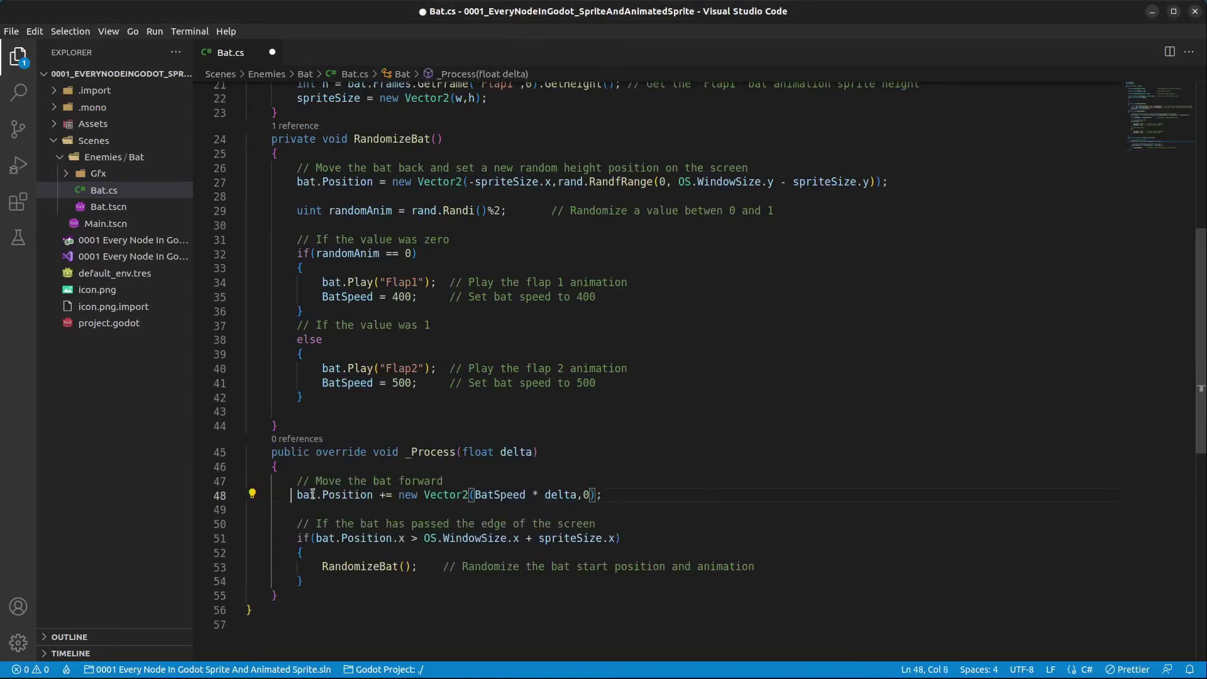
drag(291, 495, 656, 498)
click(551, 496)
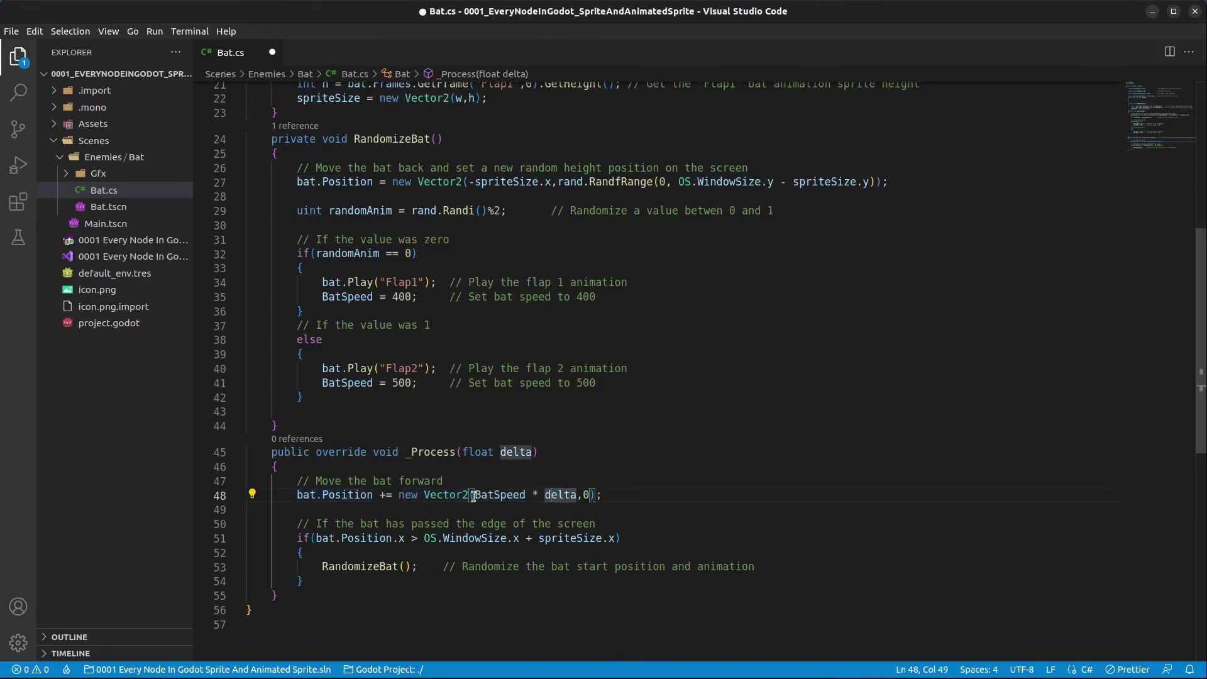
drag(474, 495, 569, 496)
click(553, 496)
double_click(500, 496)
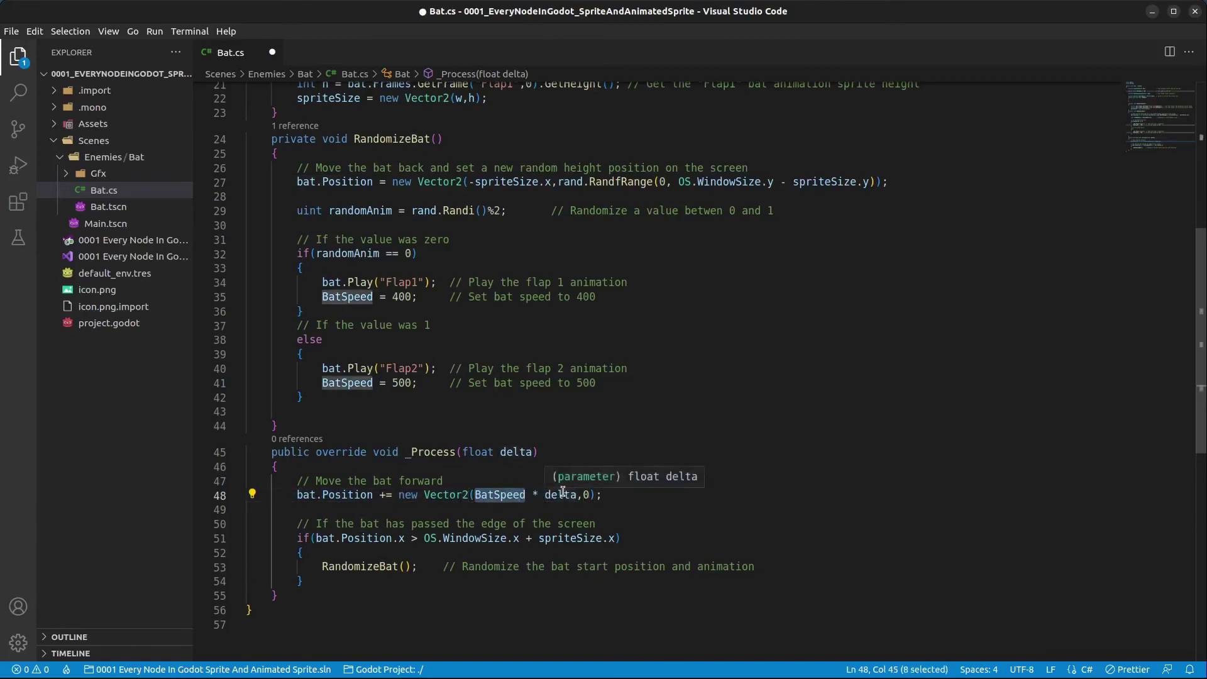
double_click(561, 495)
click(635, 519)
Step: Highlight the screen-edge check and RandomizeBat call, then return to the empty _Ready line
click(449, 538)
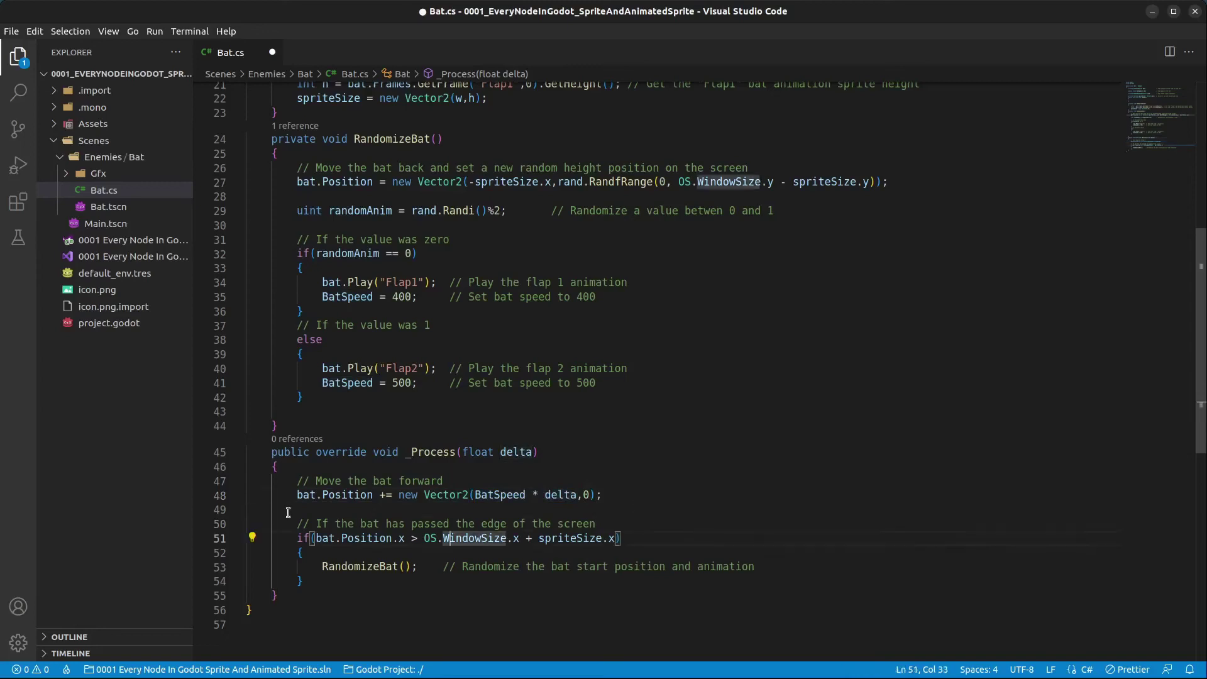
drag(298, 525, 639, 525)
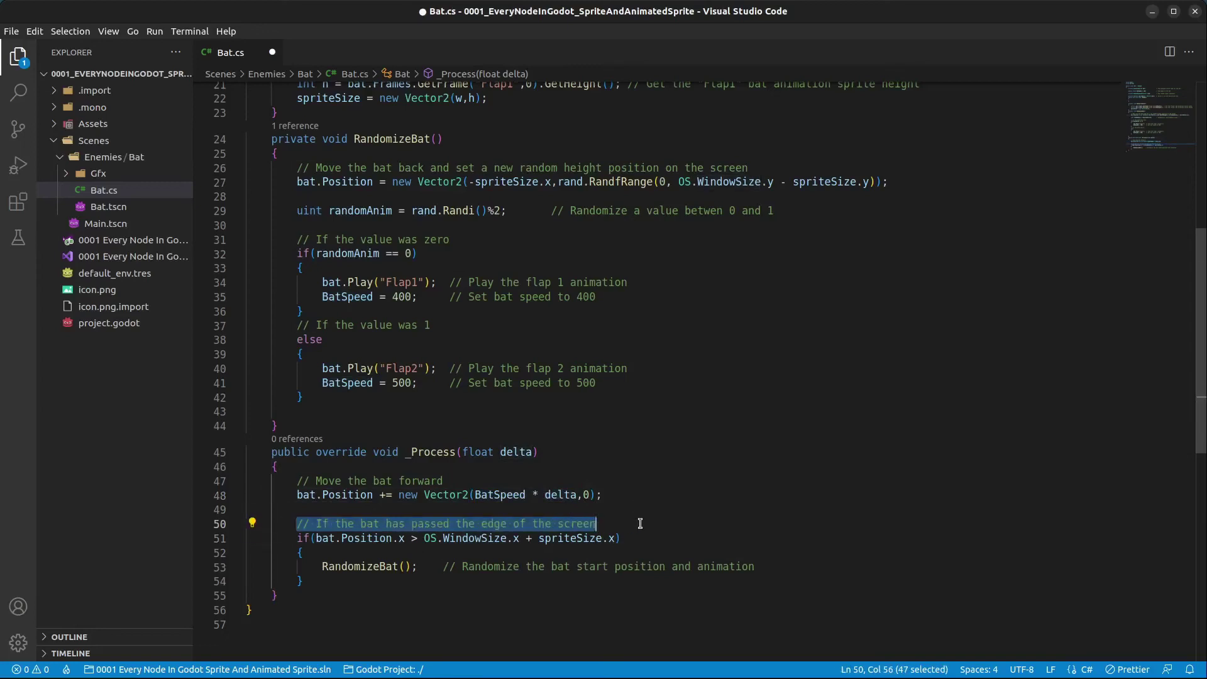
click(407, 538)
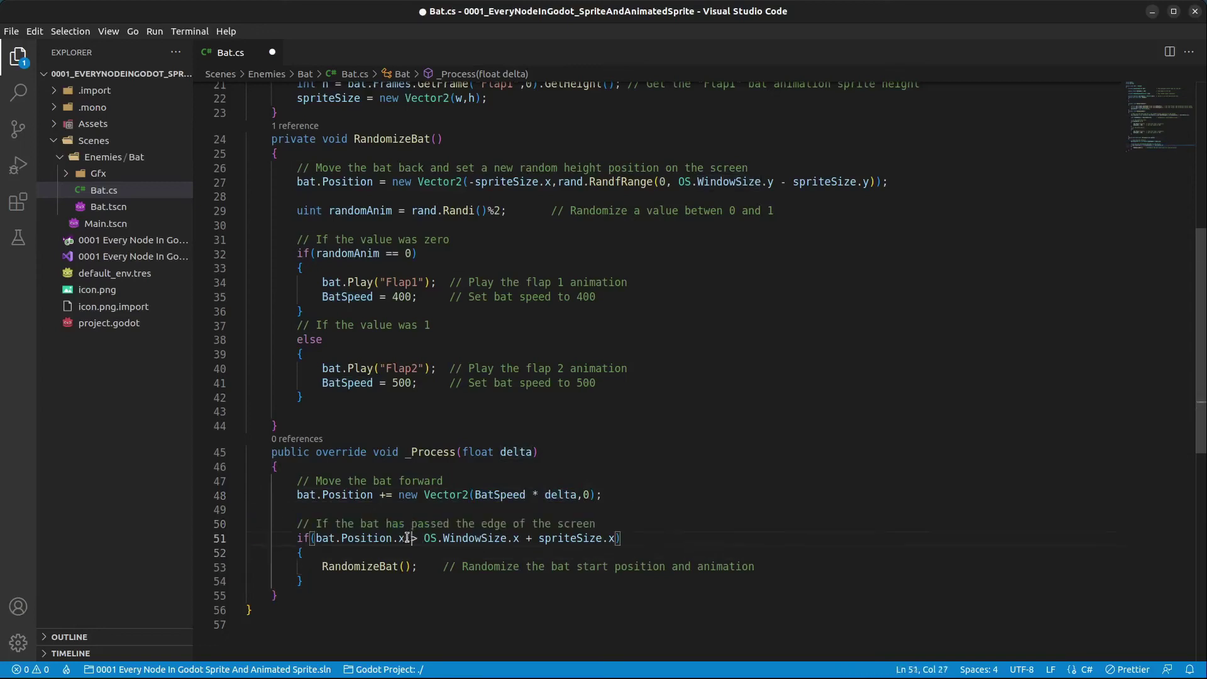
drag(407, 538, 313, 539)
drag(418, 539, 602, 538)
drag(520, 538, 614, 535)
drag(755, 566, 192, 567)
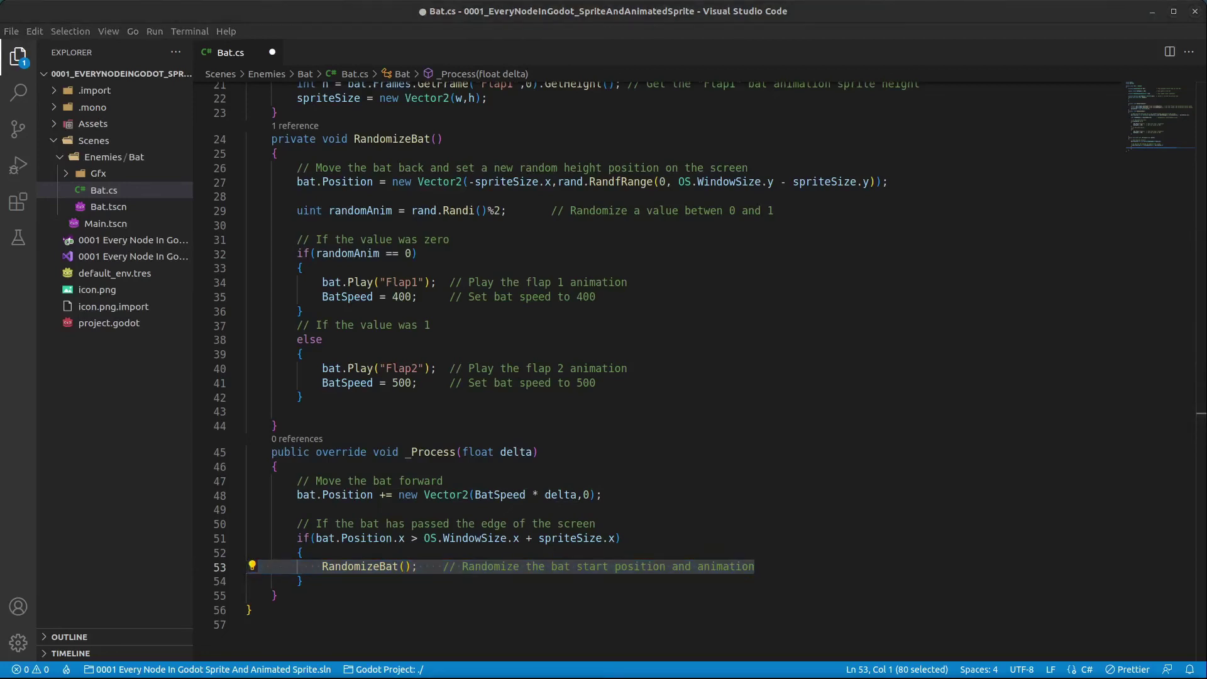
scroll(518, 442, up, 5)
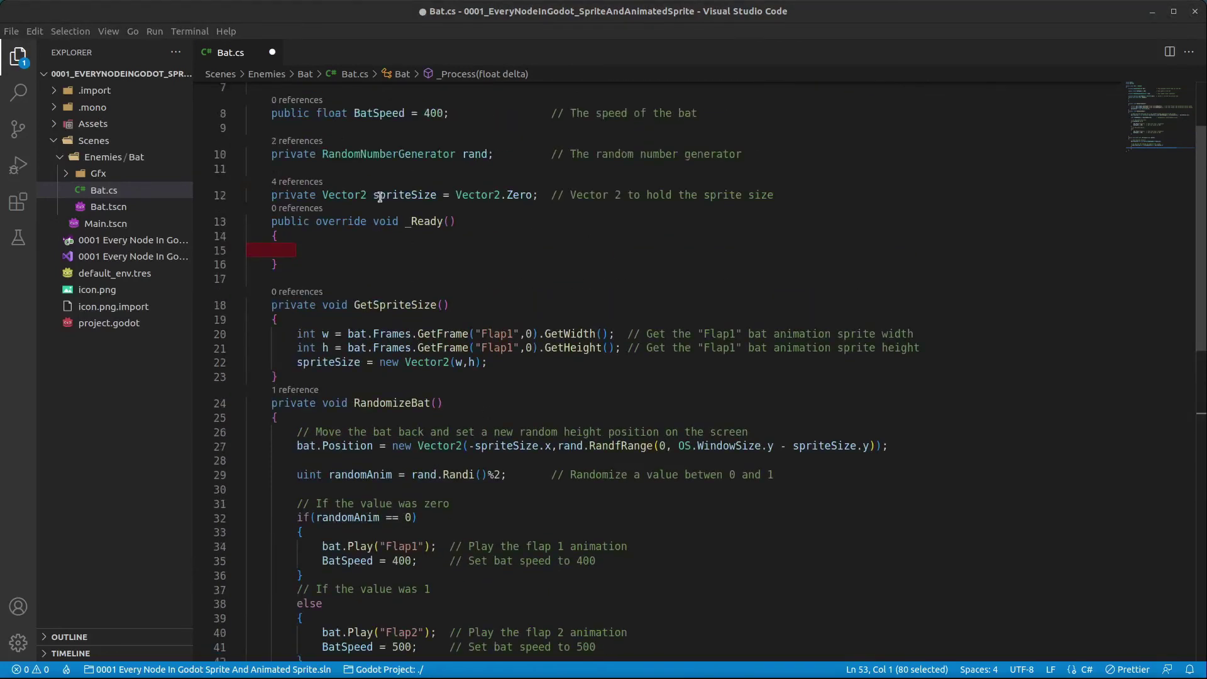
click(308, 251)
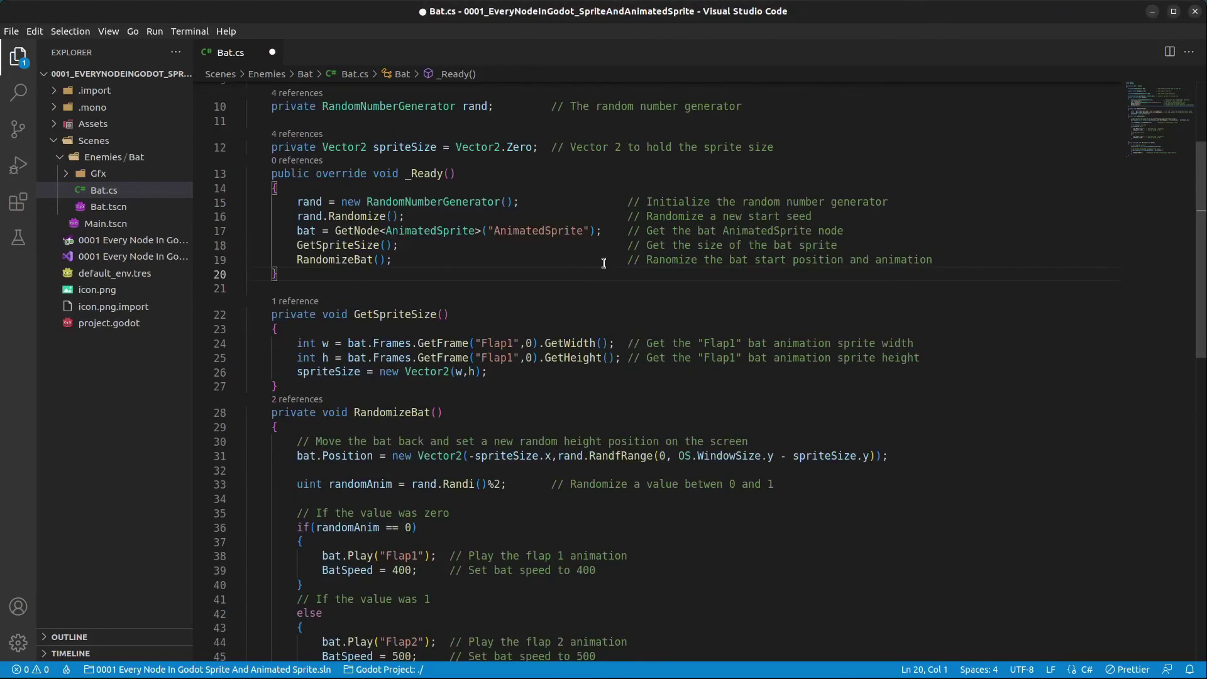
Step: Paste the _Ready initialization code and highlight each of its five lines
text(rand = new RandomNumberGenerator();                 // Initialize the random number generator         rand.Randomize();                                   // Randomize a new start seed         bat = GetNode<AnimatedSprite>("AnimatedSprite");    // Get the bat AnimatedSprite node         GetSpriteSize();                                    // Get the size of the bat sprite         RandomizeBat();                                     // Ranomize the bat start position and animation)
drag(910, 201, 292, 200)
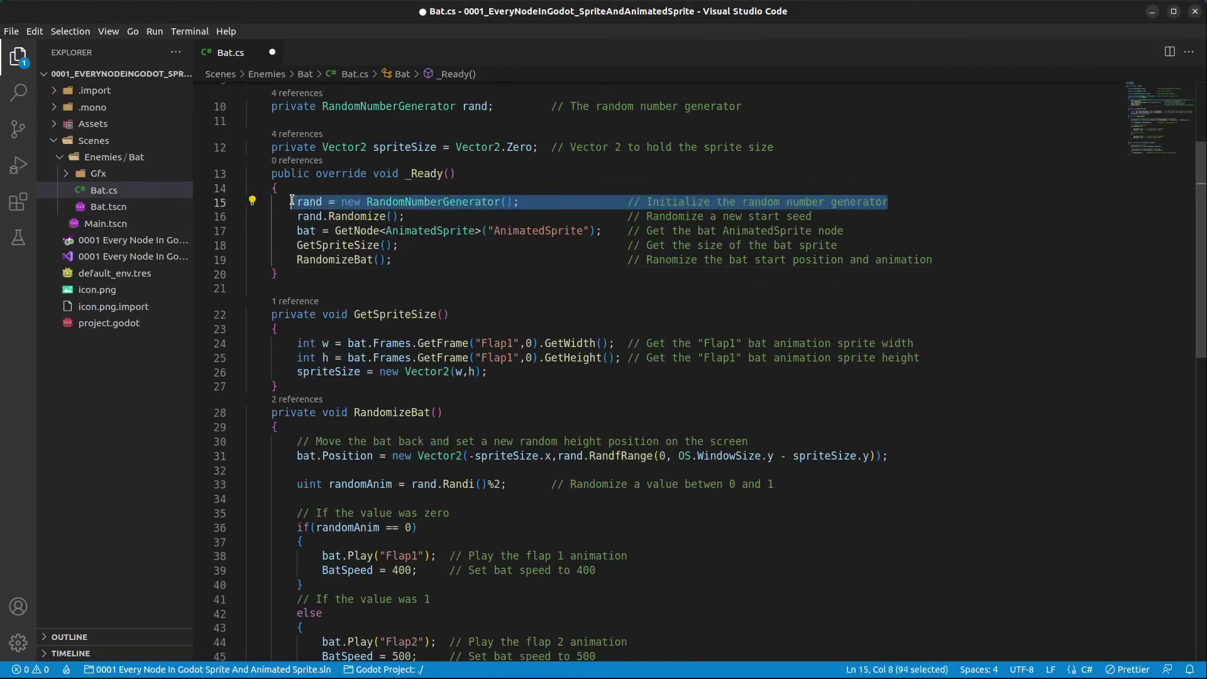
drag(830, 222, 300, 210)
click(888, 220)
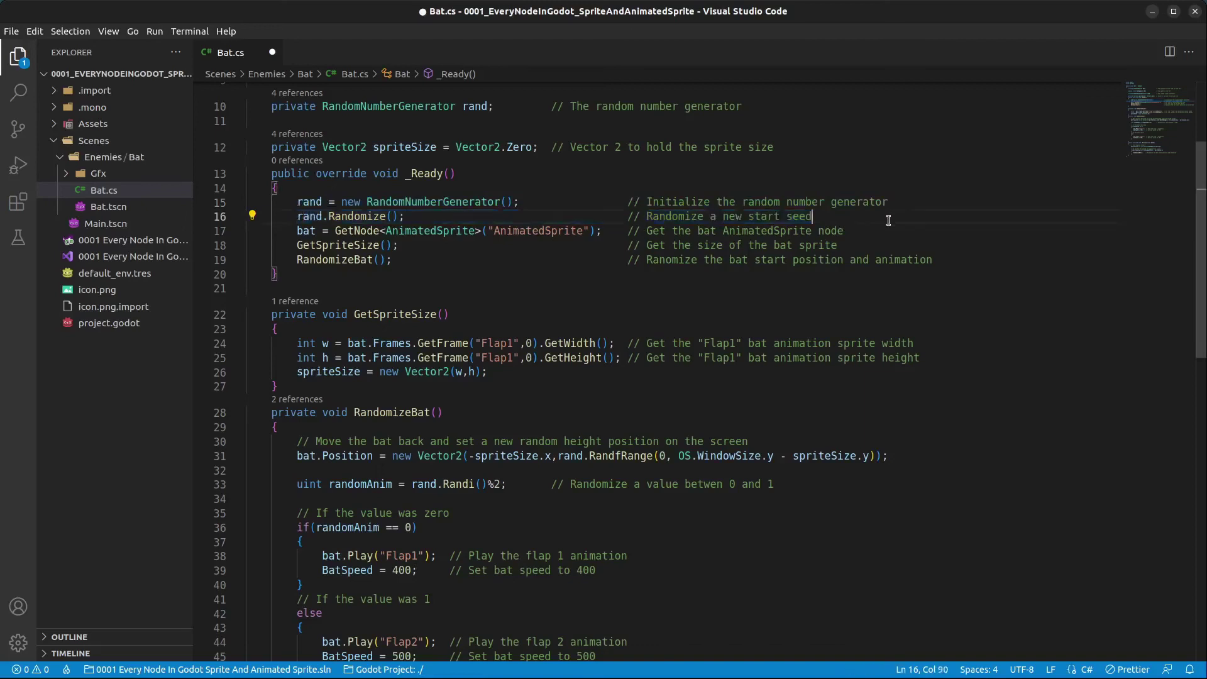
drag(859, 231, 301, 229)
drag(846, 245, 294, 240)
drag(933, 260, 304, 260)
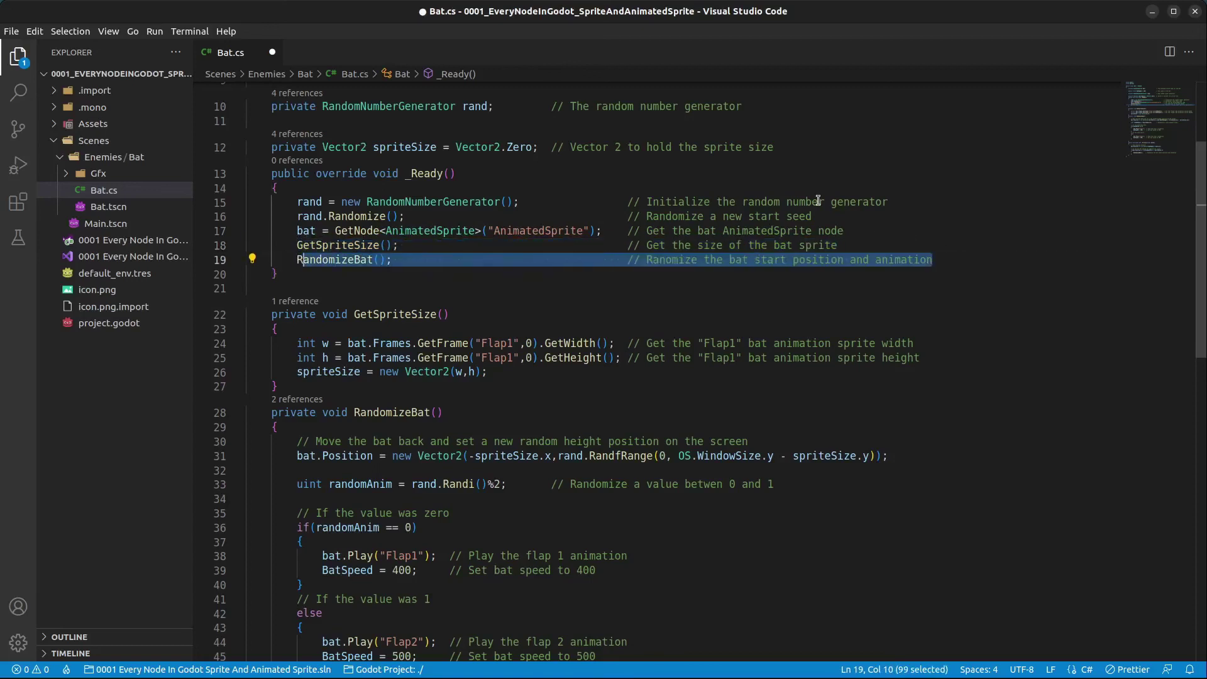
Step: Save Bat.cs
click(831, 246)
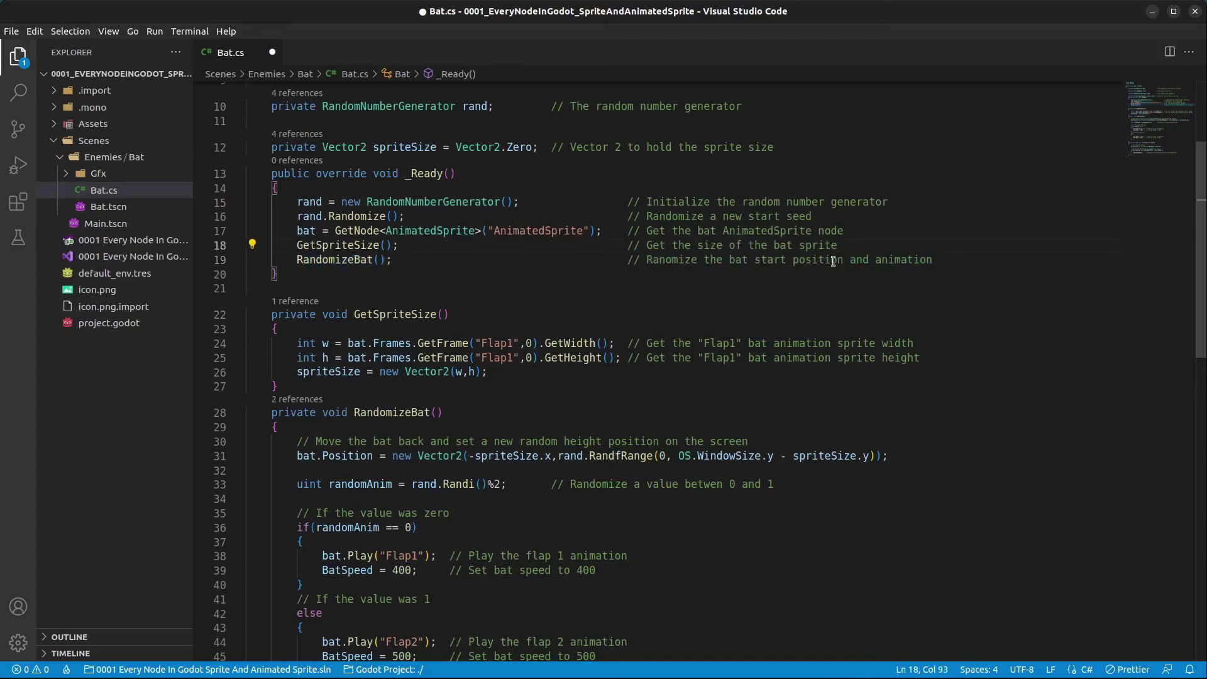
scroll(671, 294, up, 3)
key(ctrl+s)
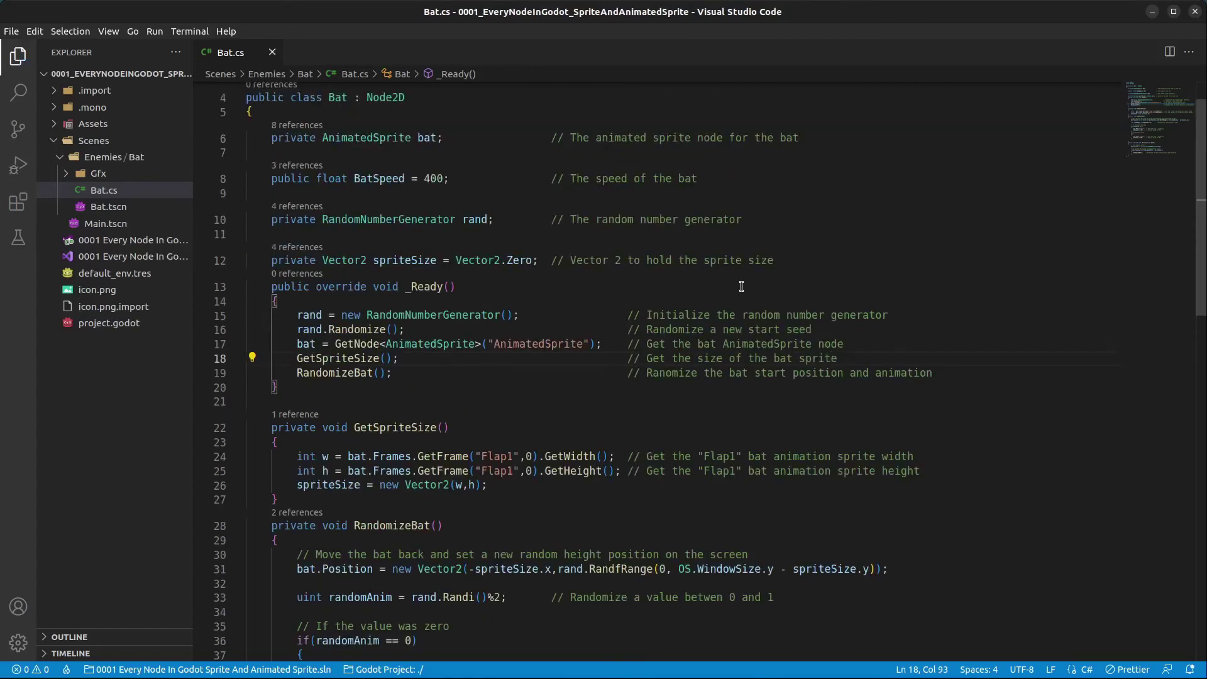
Step: Minimize VS Code, save the Bat scene in Godot, and switch back to Main
click(1152, 12)
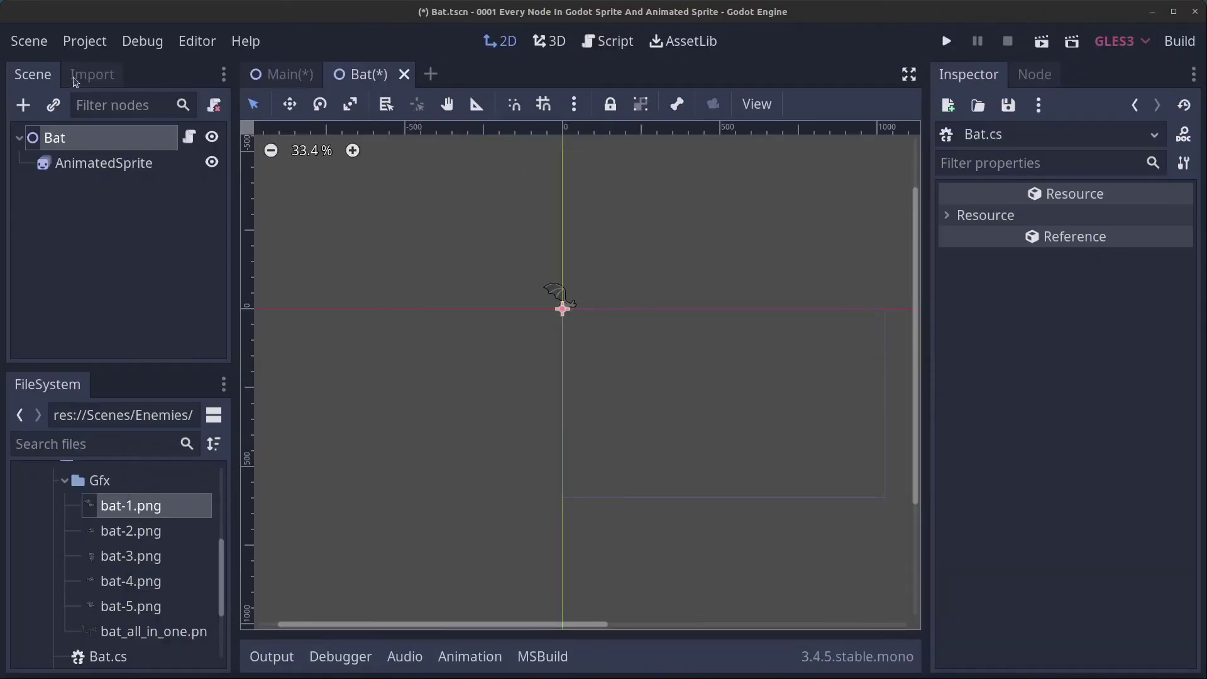
click(39, 42)
click(69, 203)
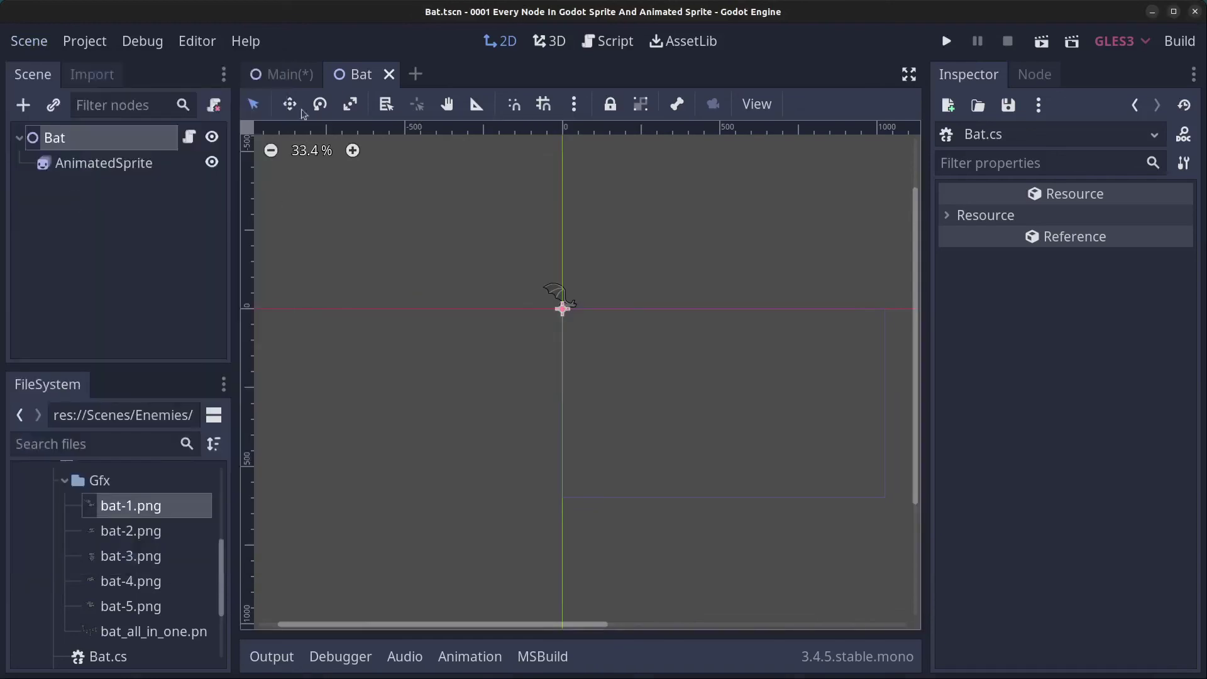
click(289, 74)
Step: Instance Bat.tscn as a child of the Main node
click(109, 140)
right_click(110, 143)
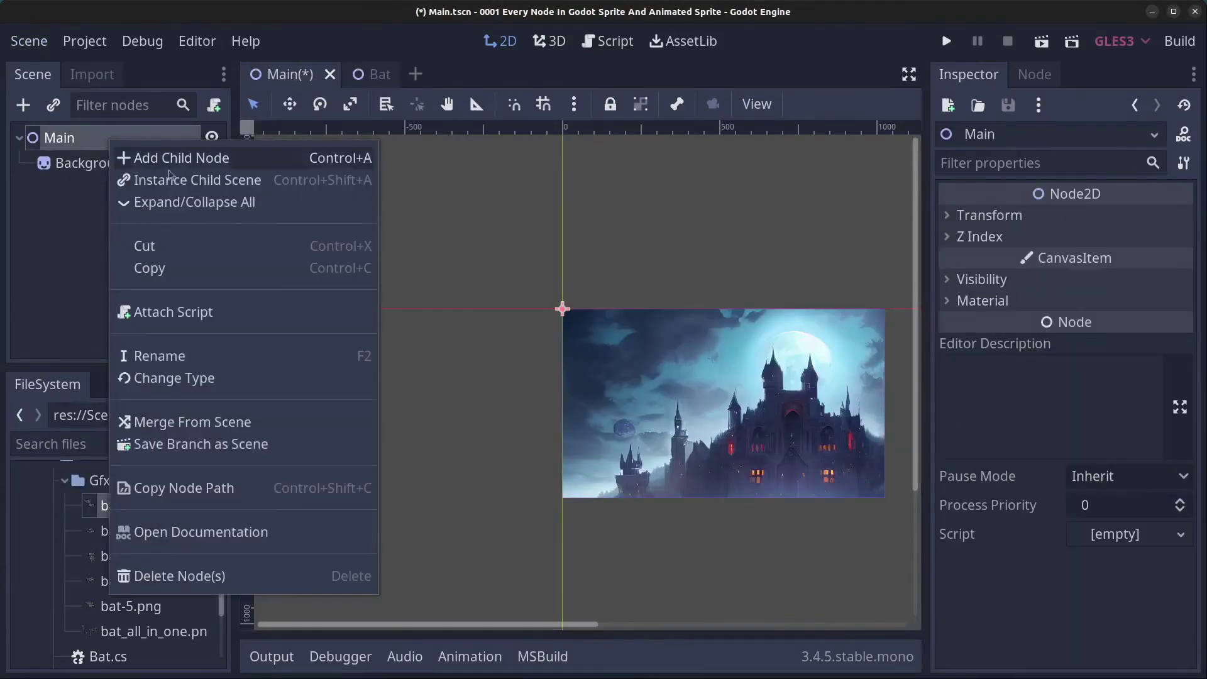
click(183, 181)
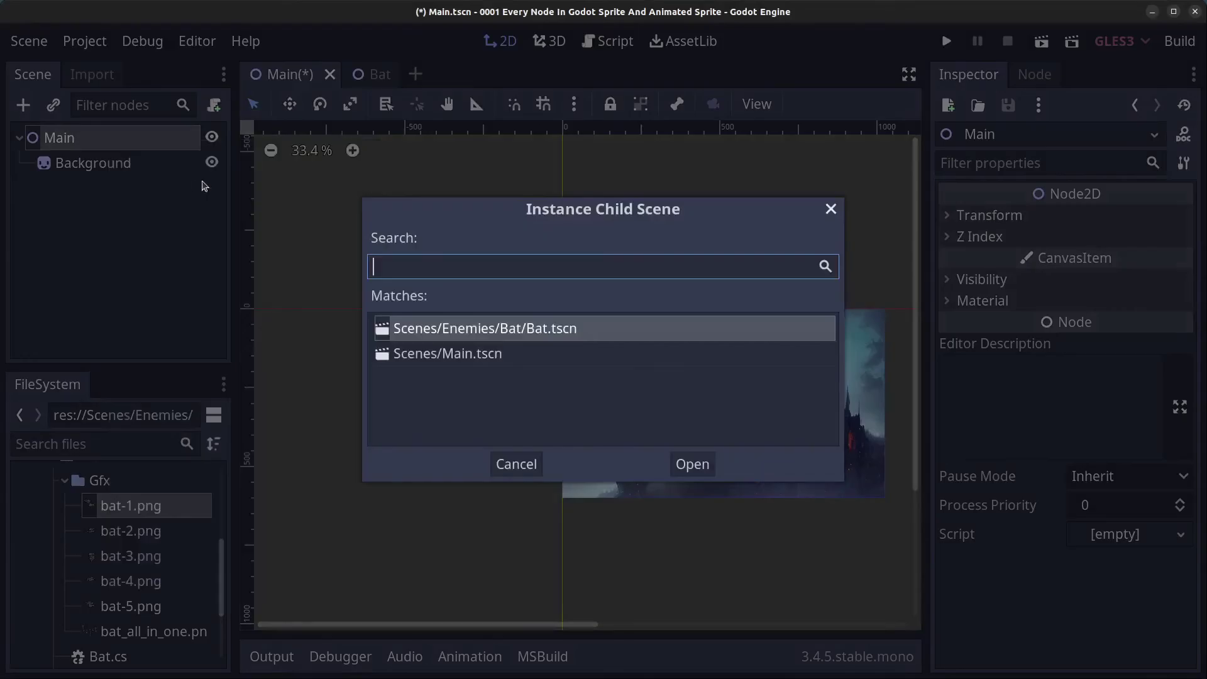
click(497, 330)
click(694, 464)
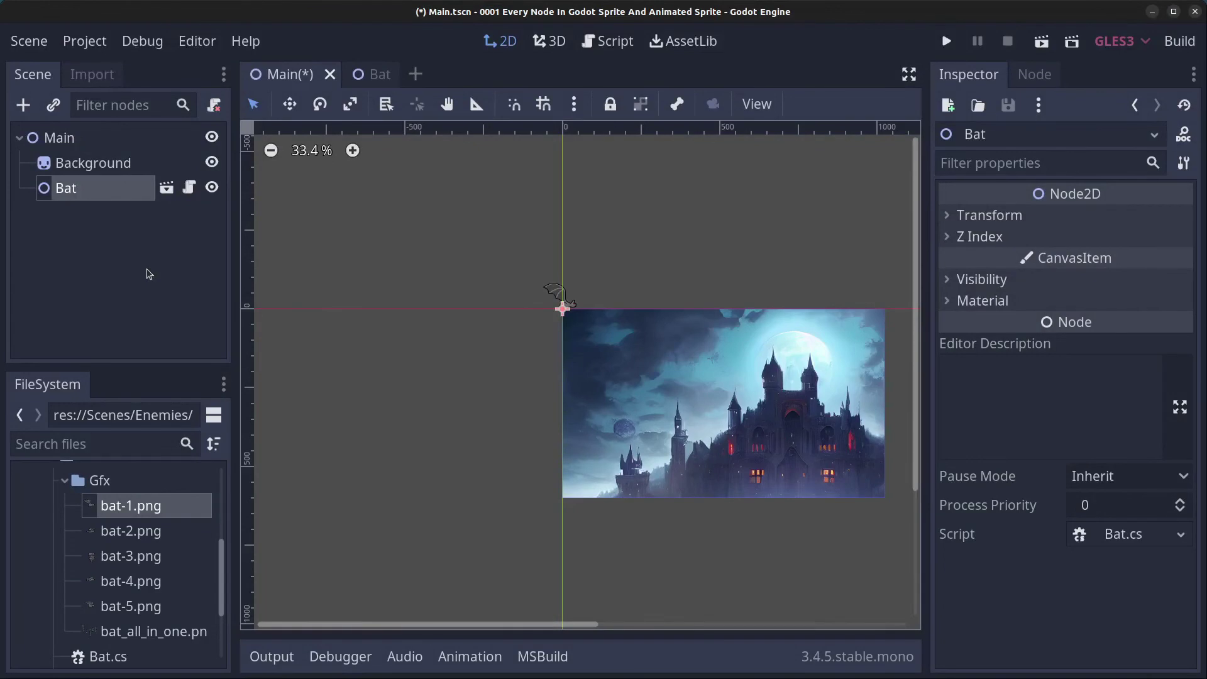
Step: Save the Main scene, run the project, and set Main as the project's main scene
key(ctrl+s)
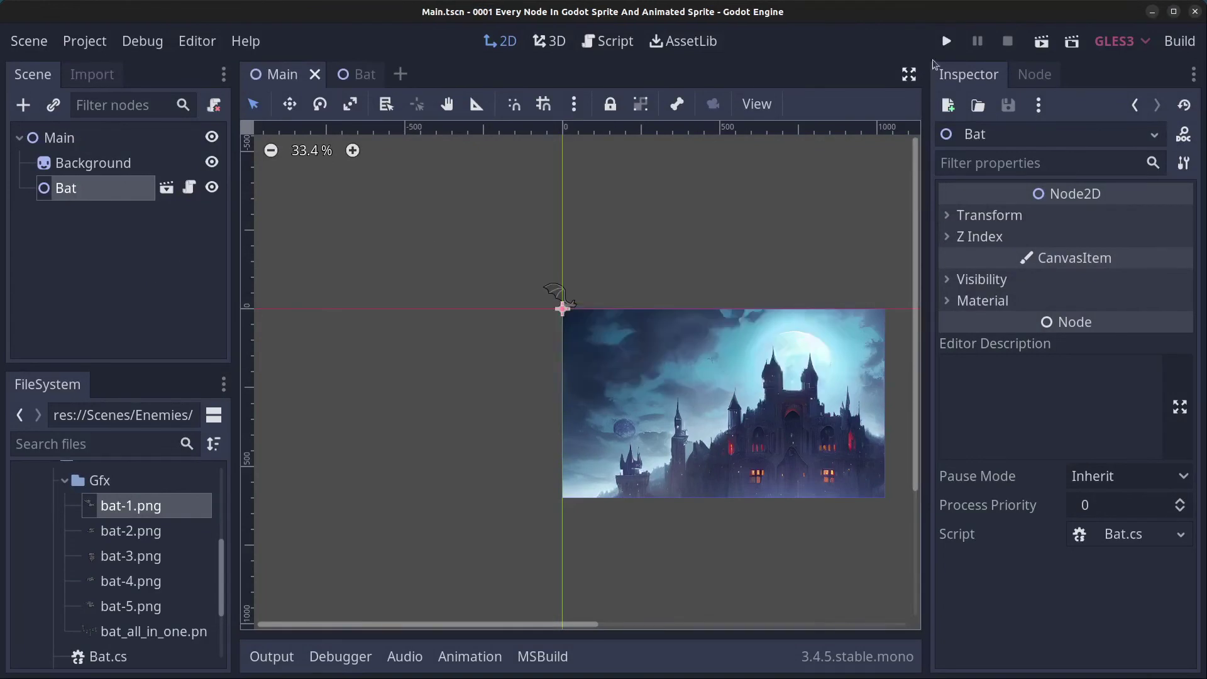
click(946, 44)
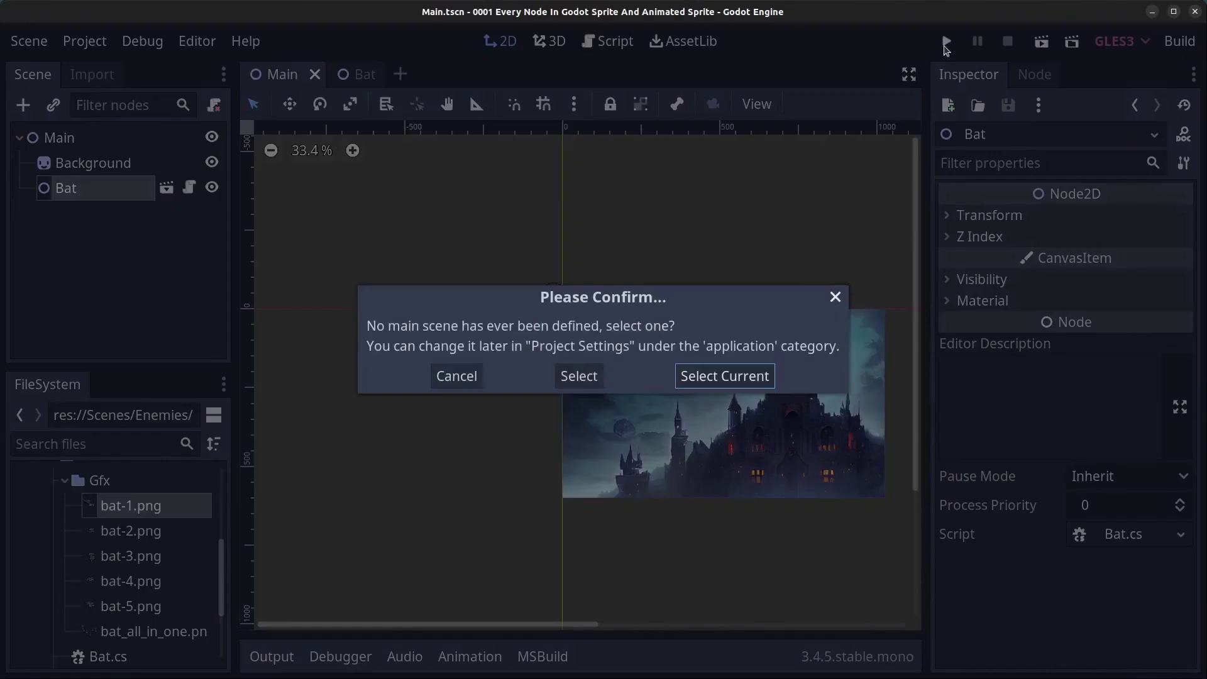
click(723, 377)
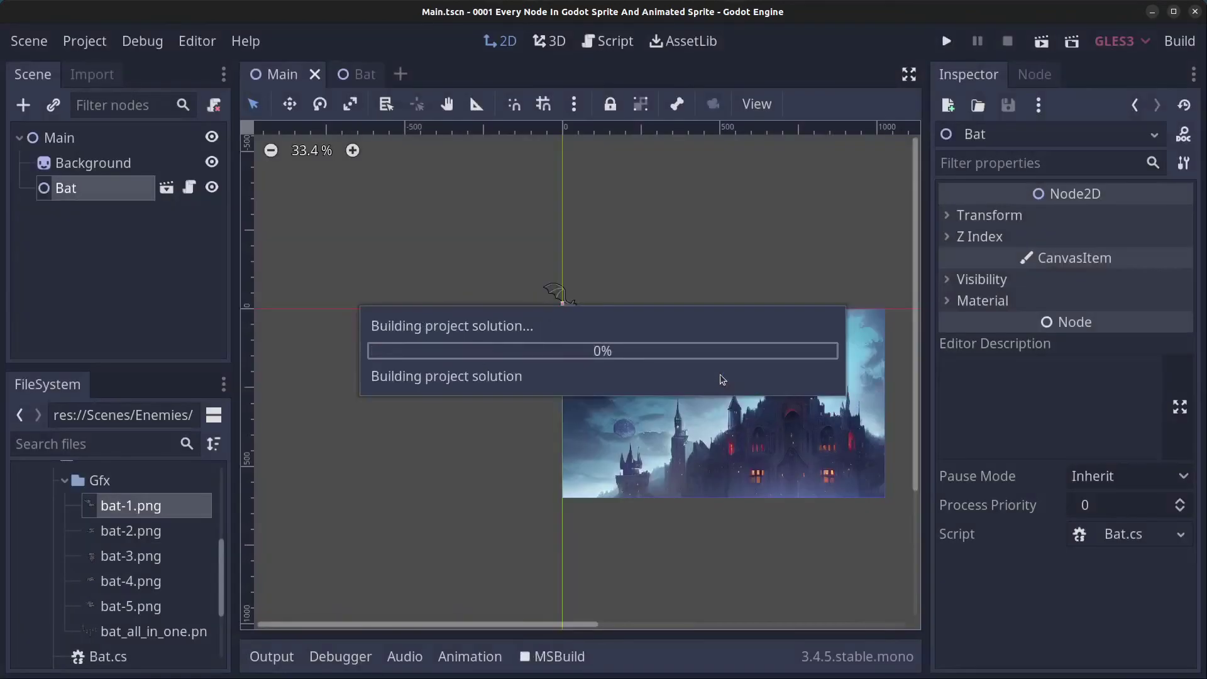